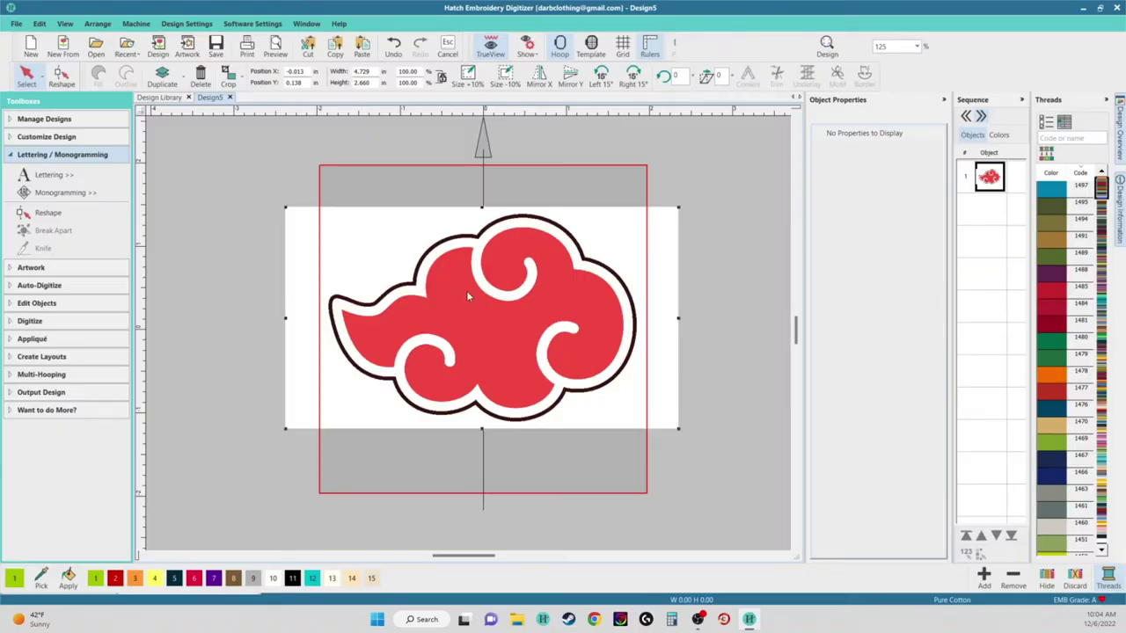
Start Click-to-Fill on the cloud artwork and accept the prepared bitmap with fine embroidery detail
click(11, 155)
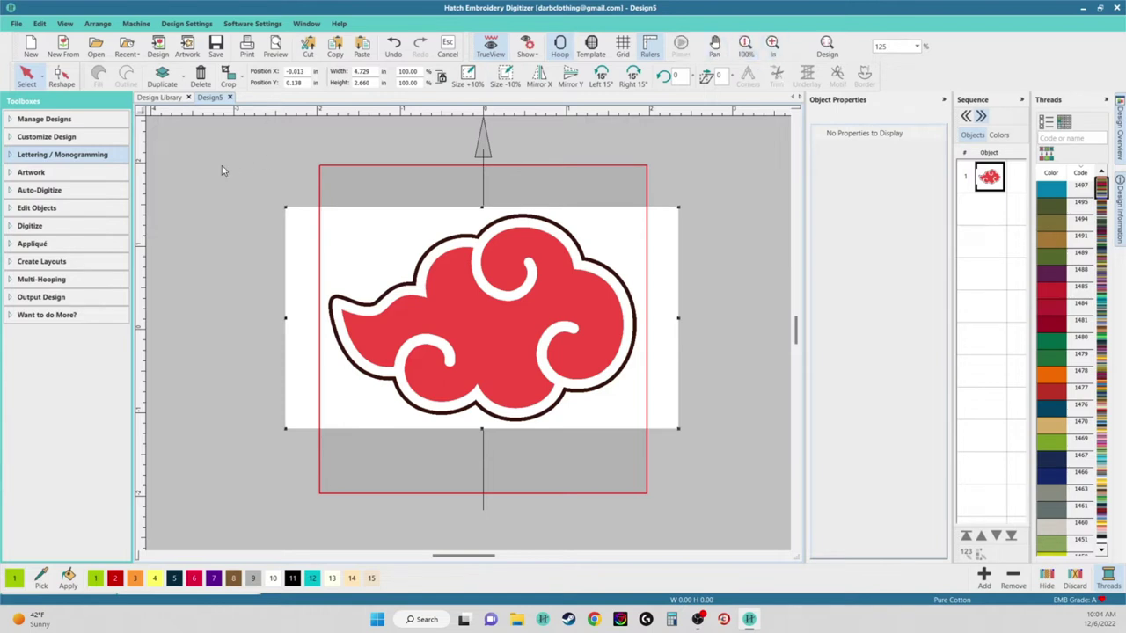
click(23, 192)
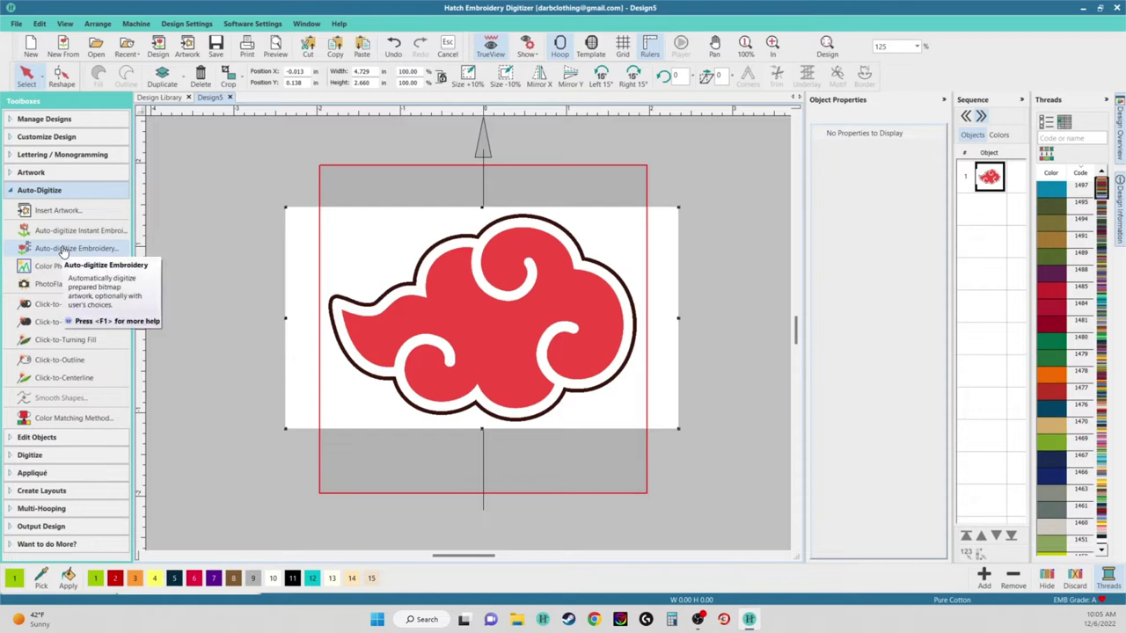
click(58, 309)
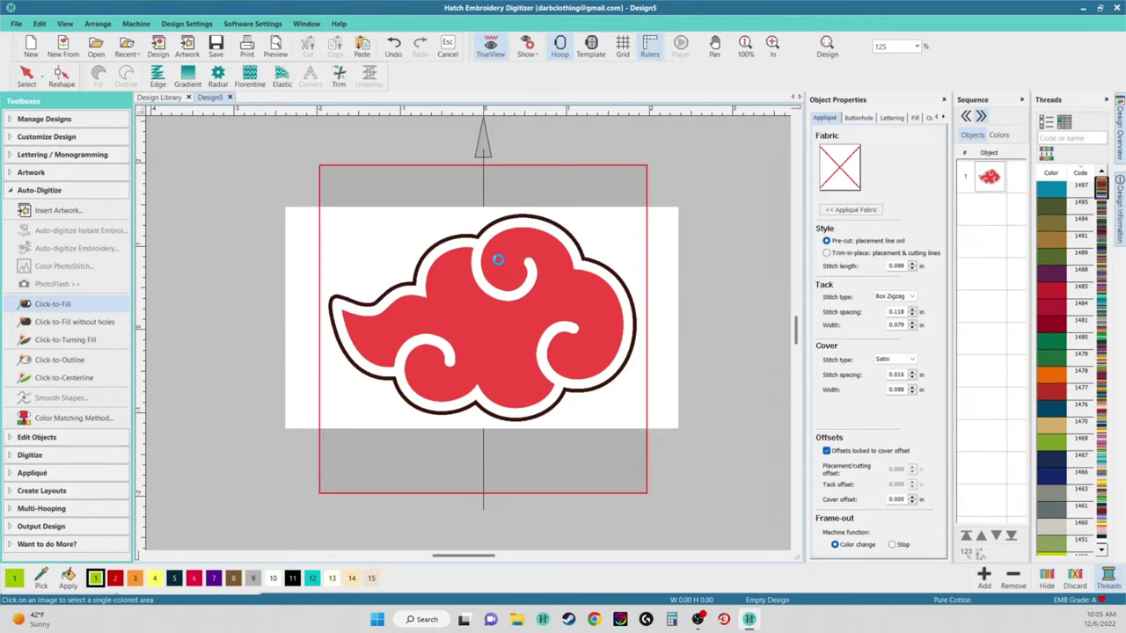
click(498, 259)
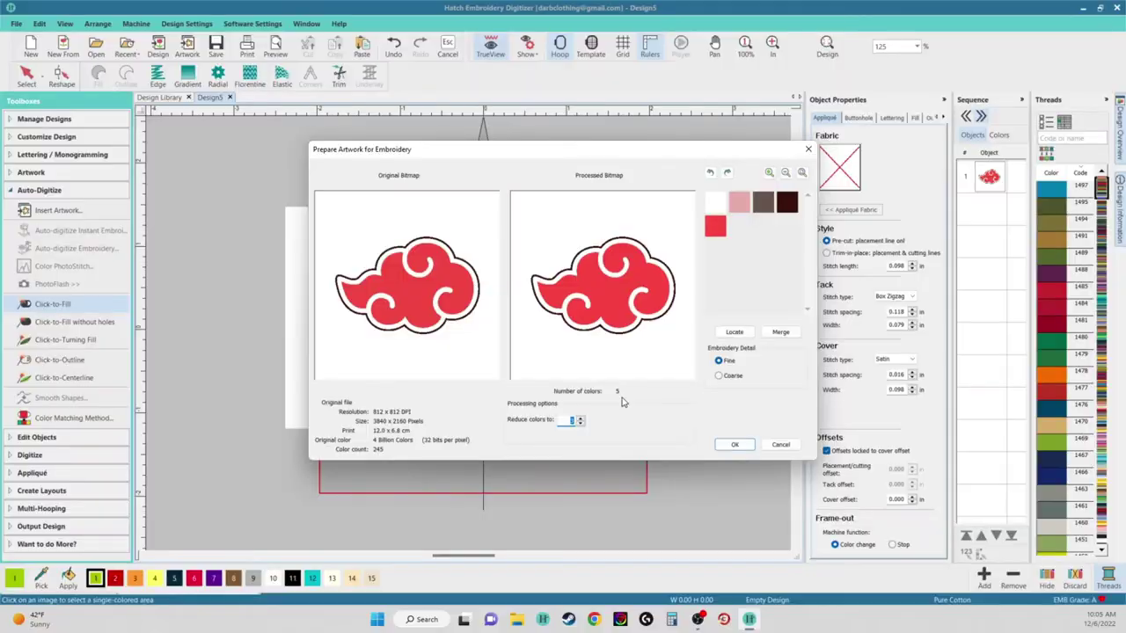
key(Return)
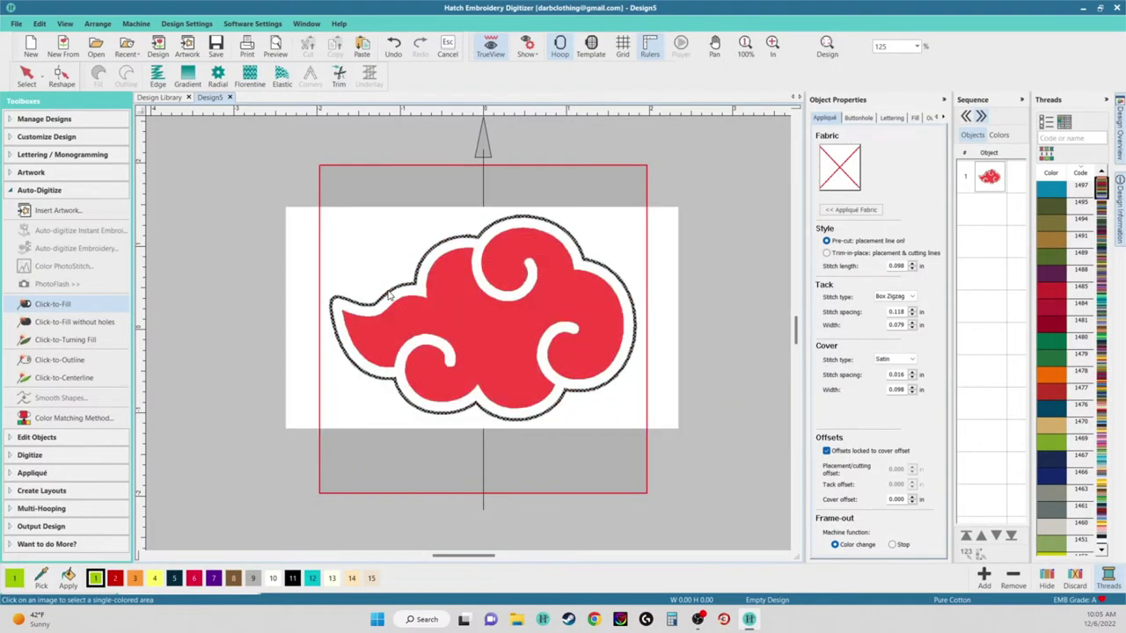
Convert the red cloud body, the white border and the dark outline into stitched fills with Click-to-Fill
scroll(486, 327, up, 3)
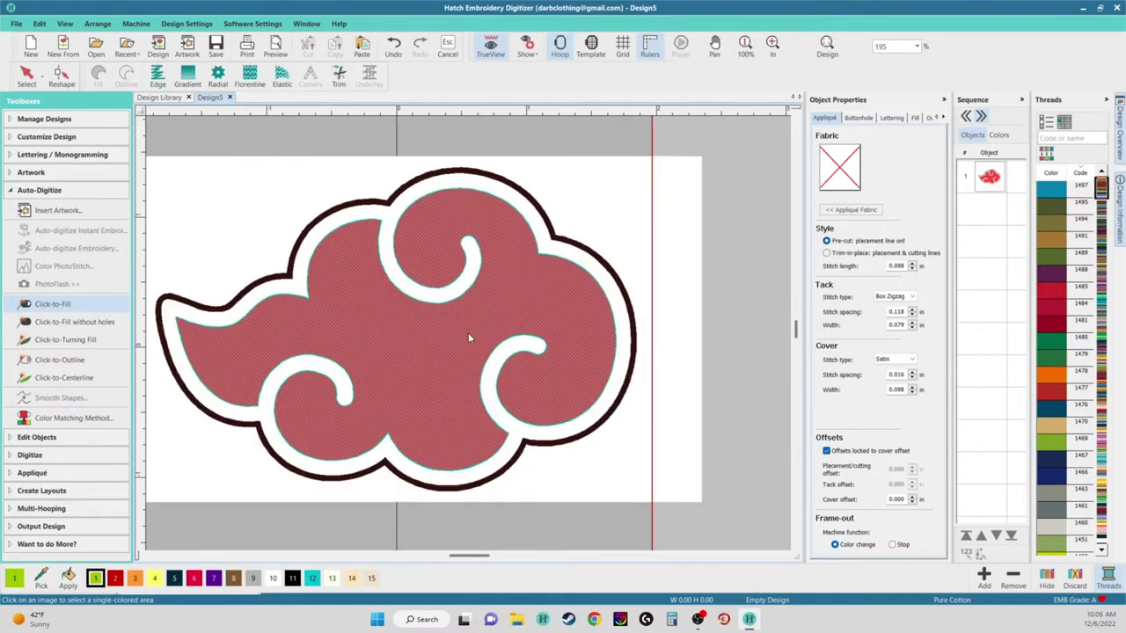
click(340, 310)
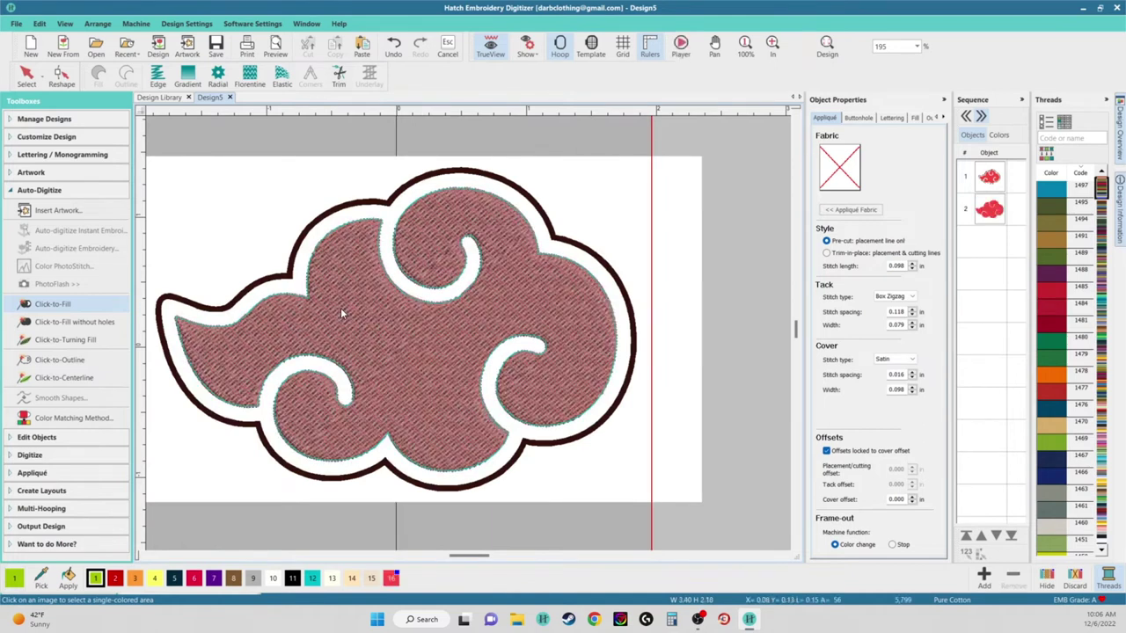
click(393, 225)
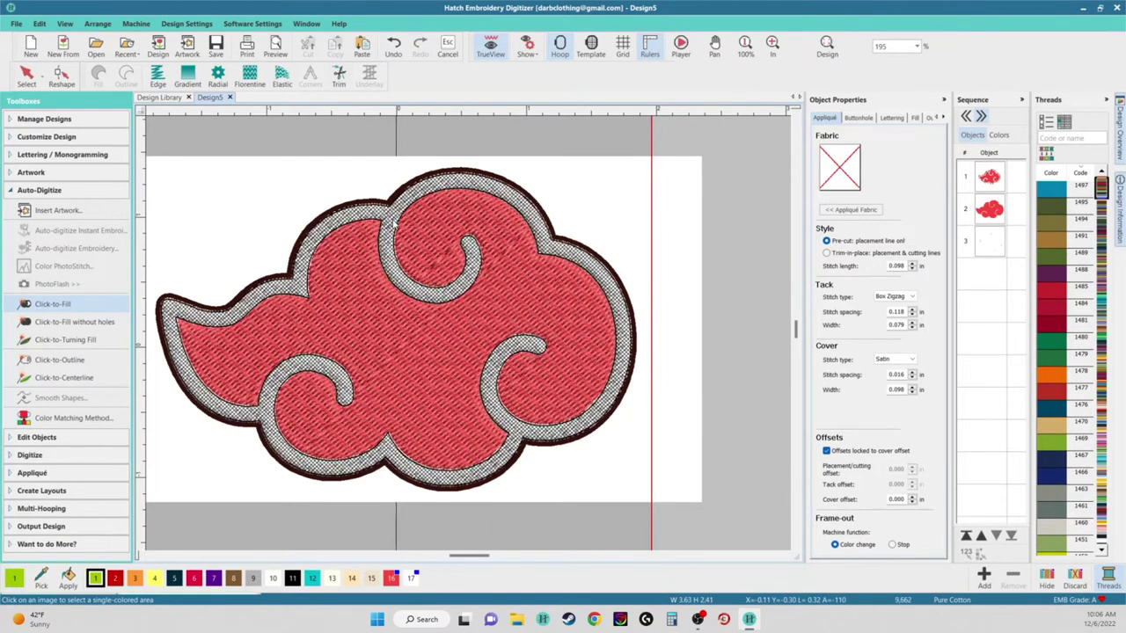
click(394, 197)
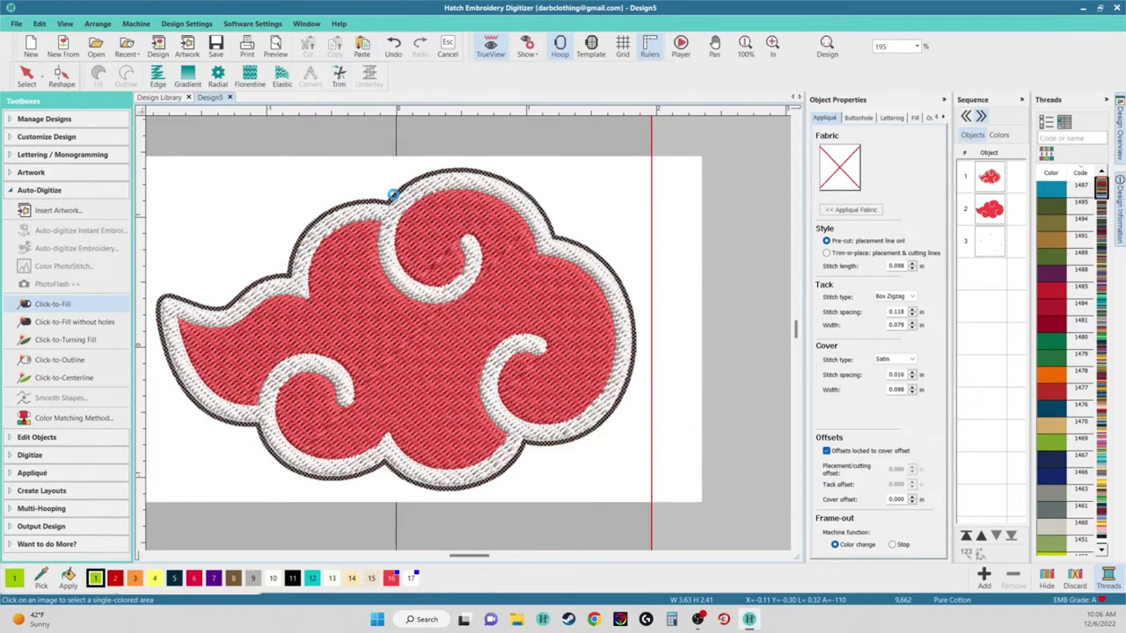
click(29, 78)
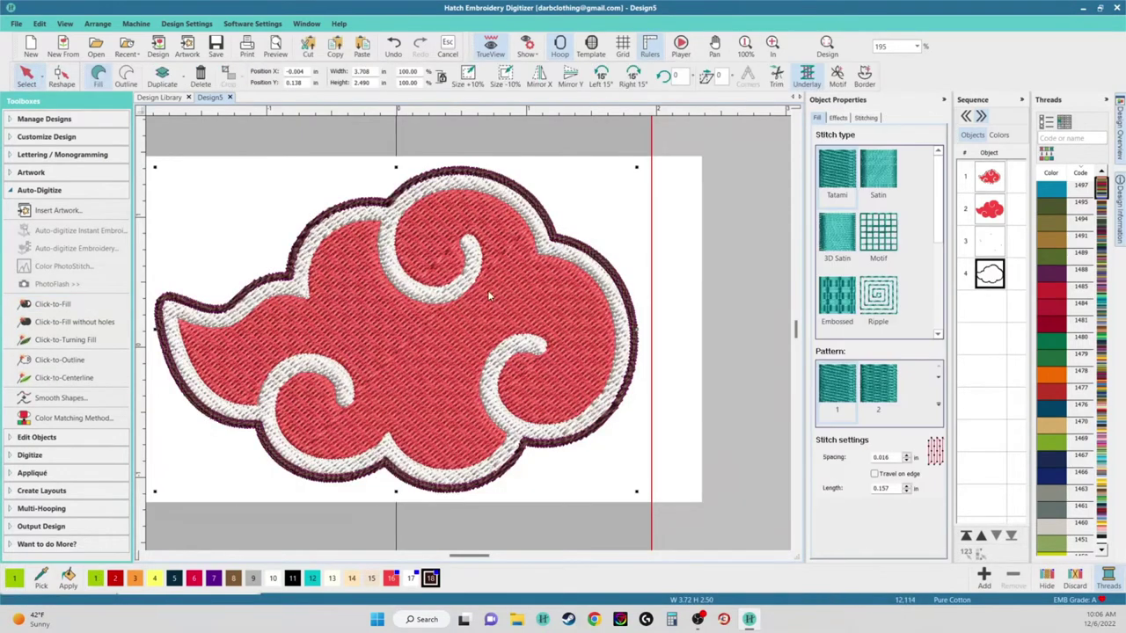
Inspect the reshape points on the red cloud fill's outline, and return to object selection
scroll(422, 310, down, 3)
scroll(456, 361, up, 2)
scroll(468, 332, up, 2)
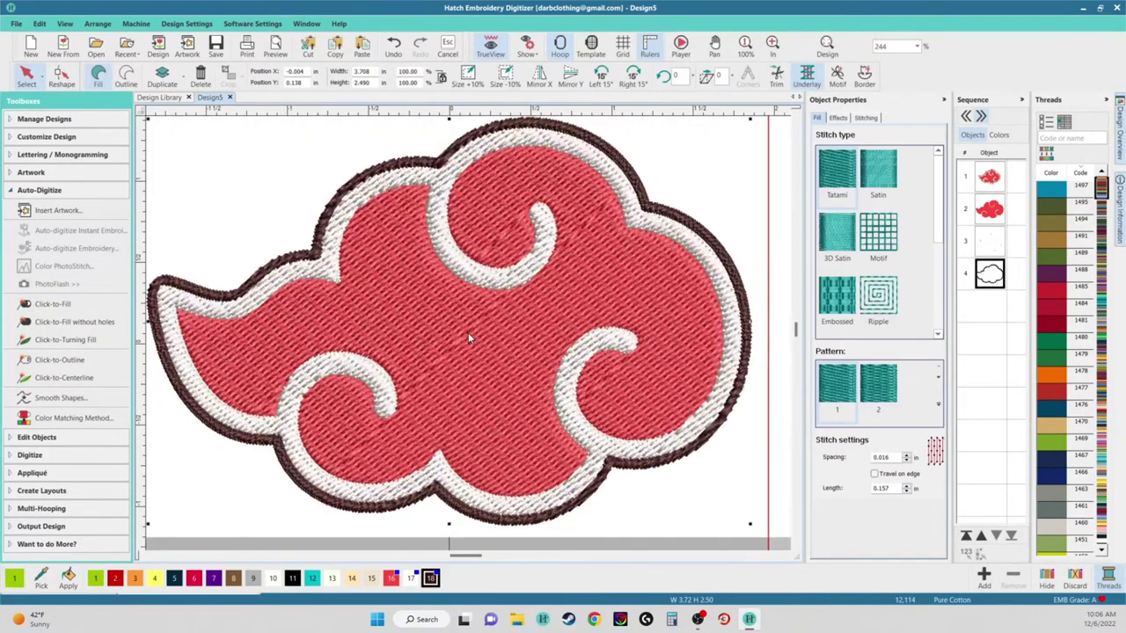
click(994, 211)
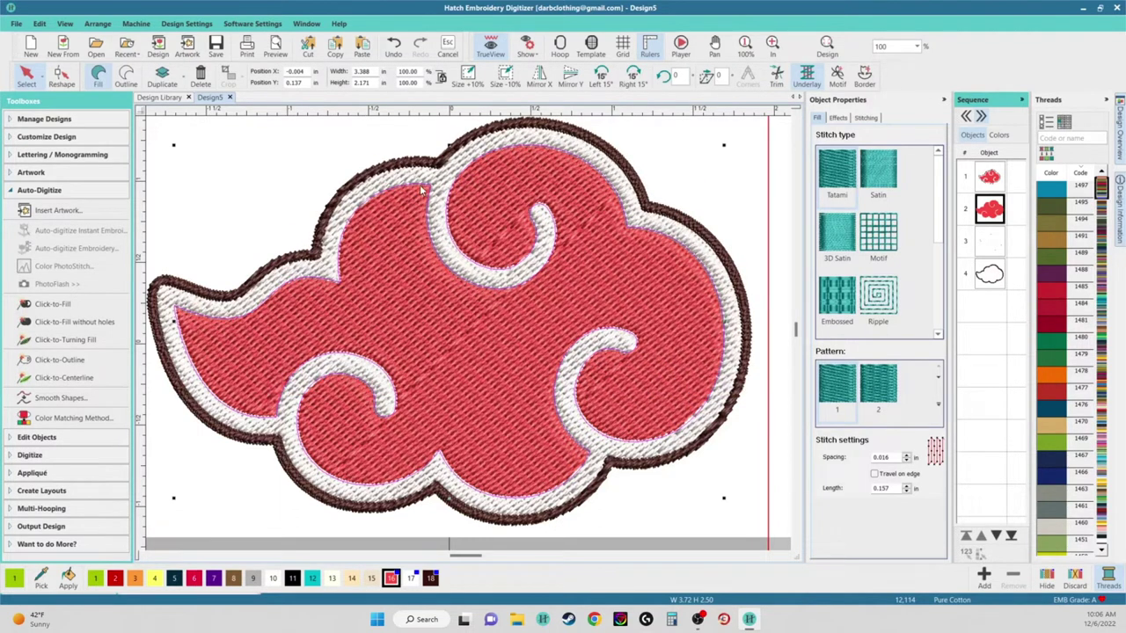
key(h)
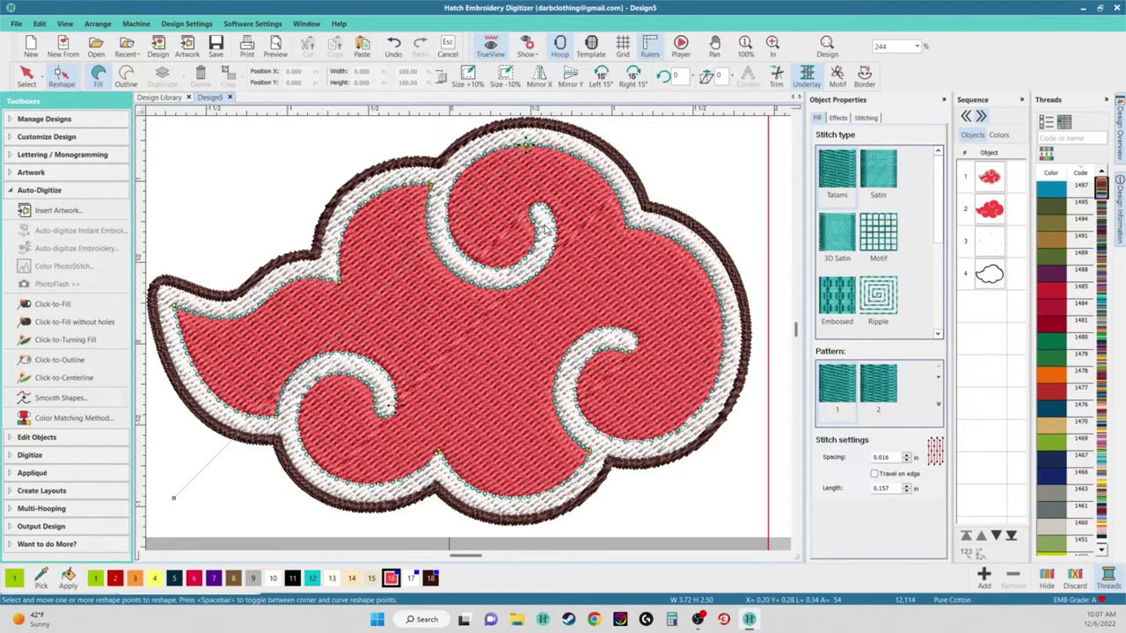
click(27, 76)
Recolor the cloud's outer outline with black thread color 11
click(992, 276)
click(990, 276)
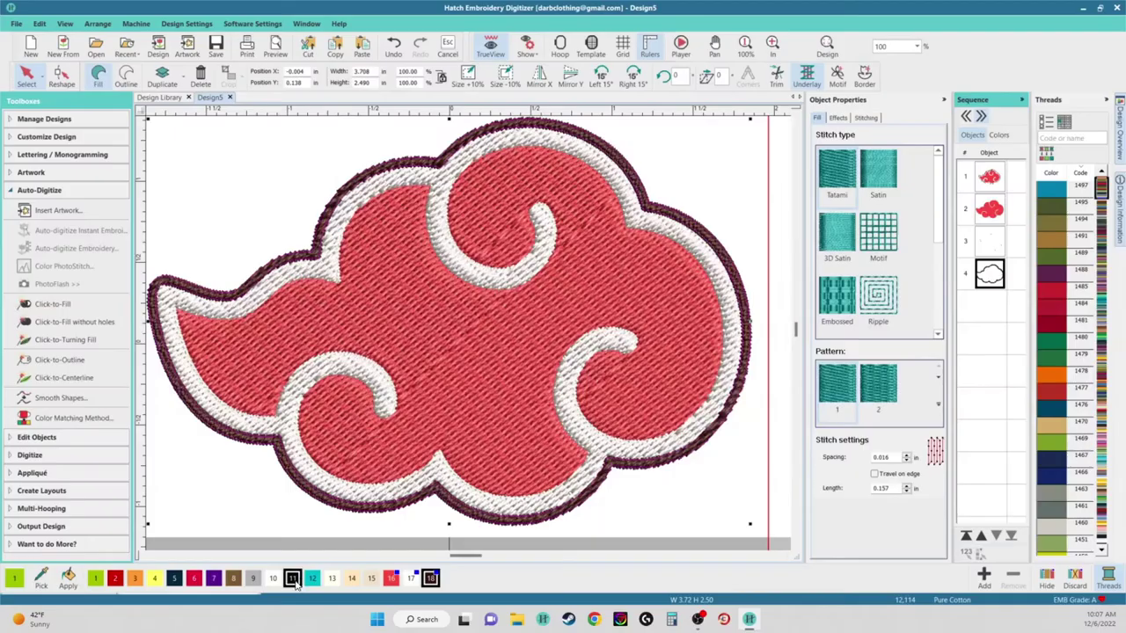
click(294, 581)
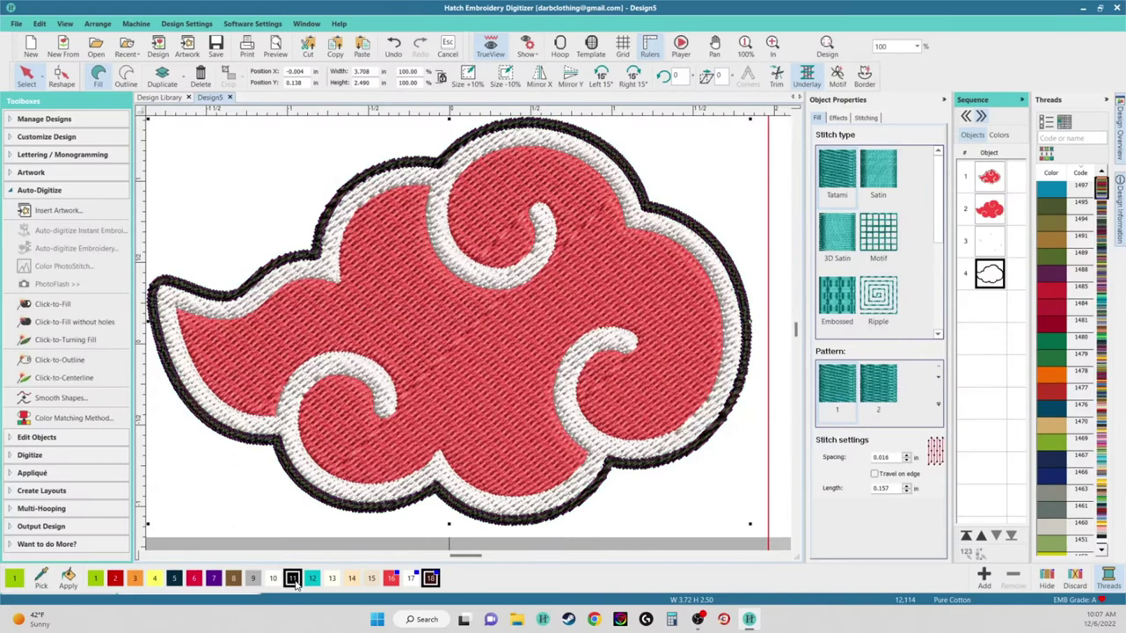
Recolor the cloud body with red thread color 2 and its inner border with Silky White, color 10
click(515, 195)
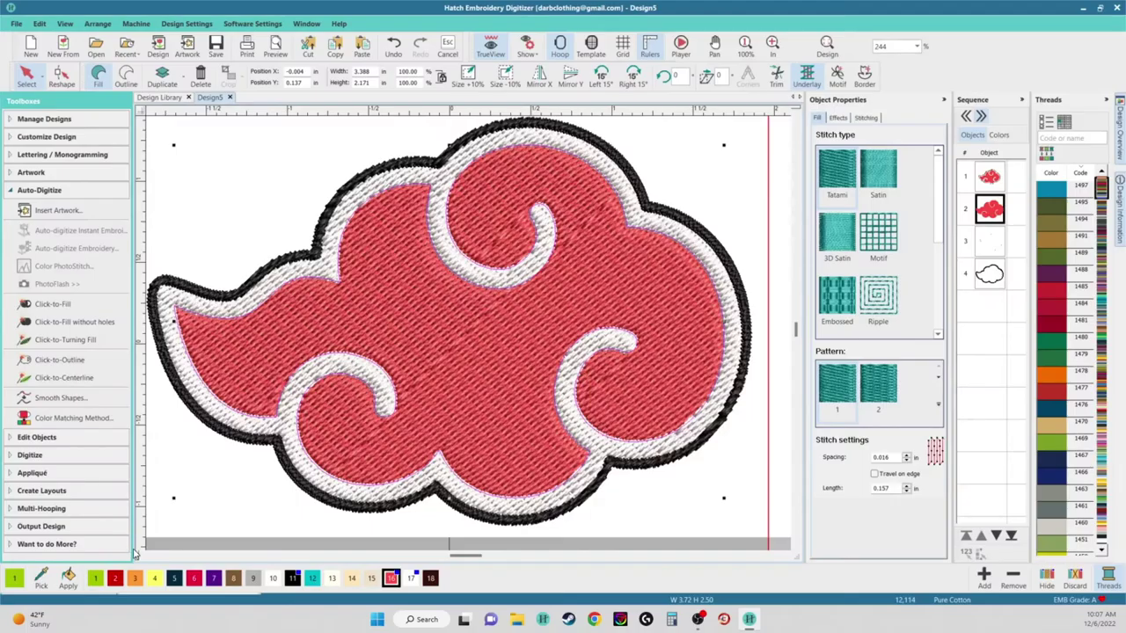
click(114, 578)
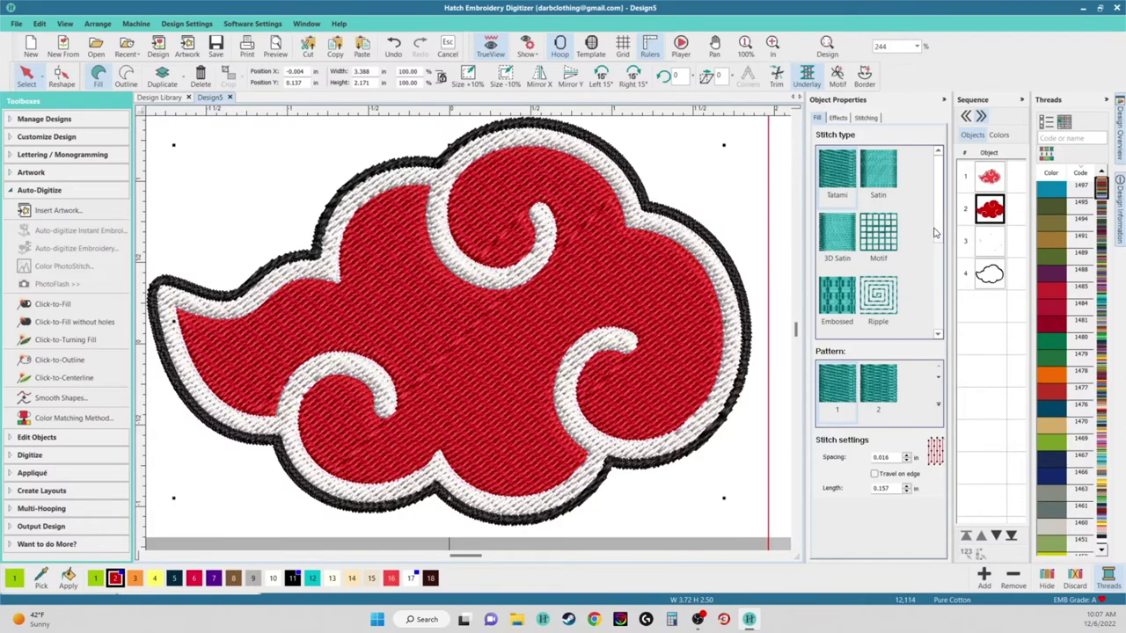
click(491, 272)
click(272, 579)
click(273, 580)
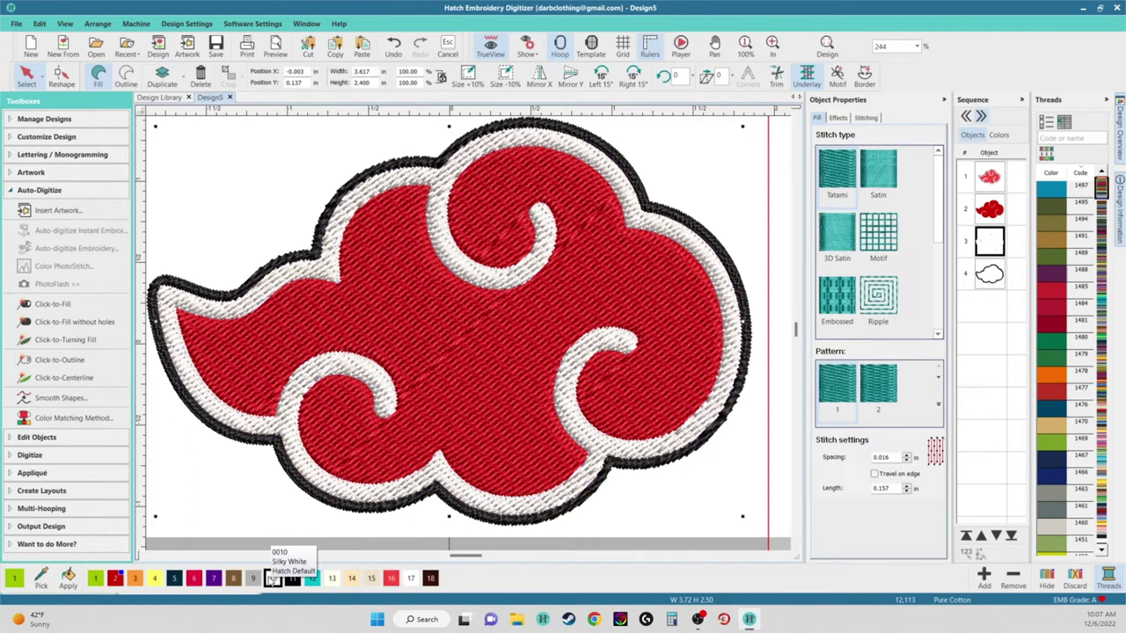
Group the red fill, the white border and the black outline into one object
scroll(564, 374, down, 3)
scroll(468, 332, up, 2)
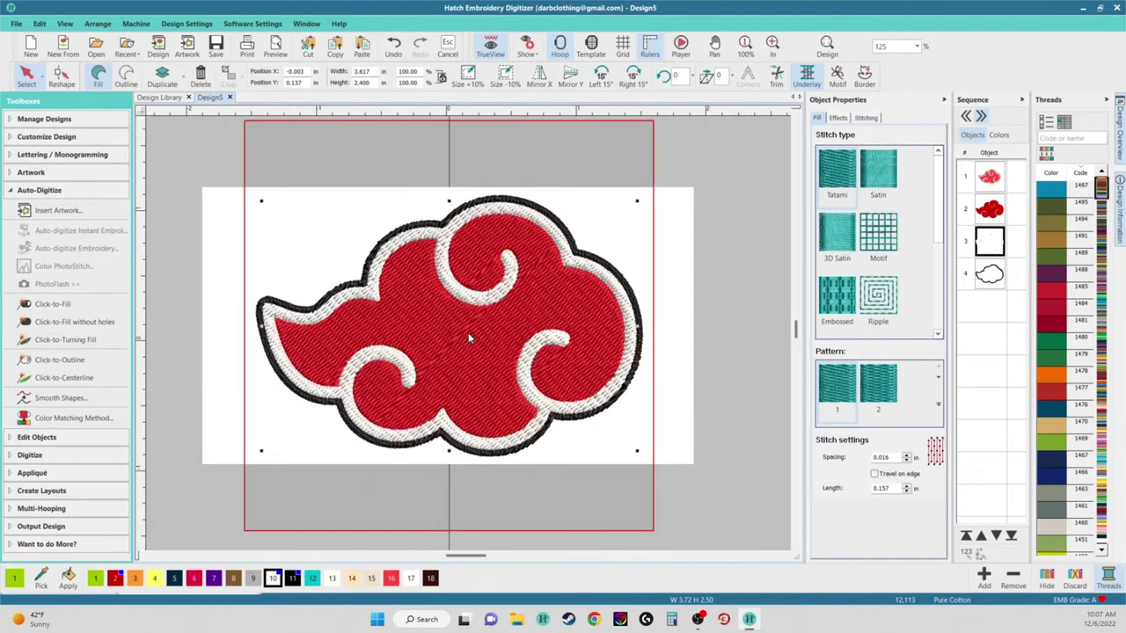
scroll(678, 227, down, 2)
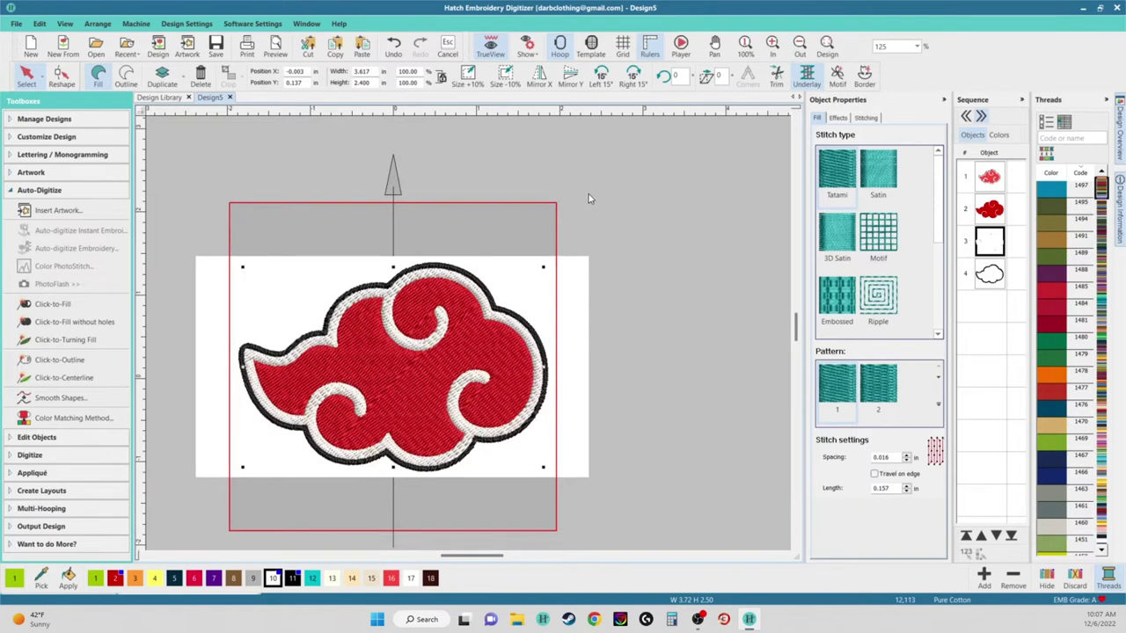
click(989, 208)
shift+click(989, 276)
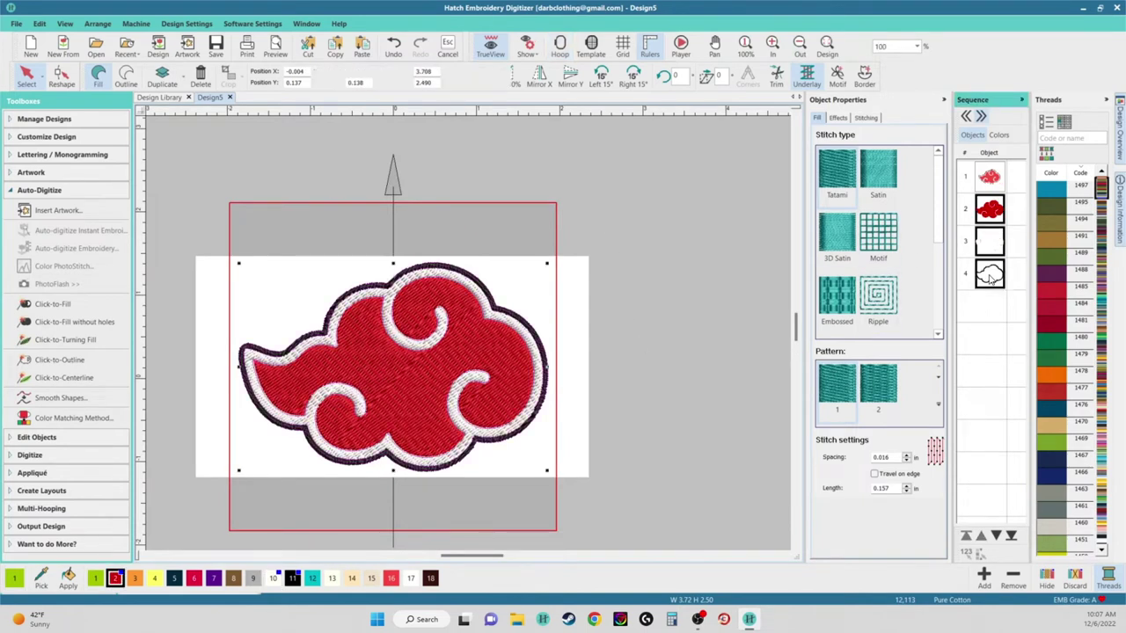
right_click(989, 276)
click(1020, 297)
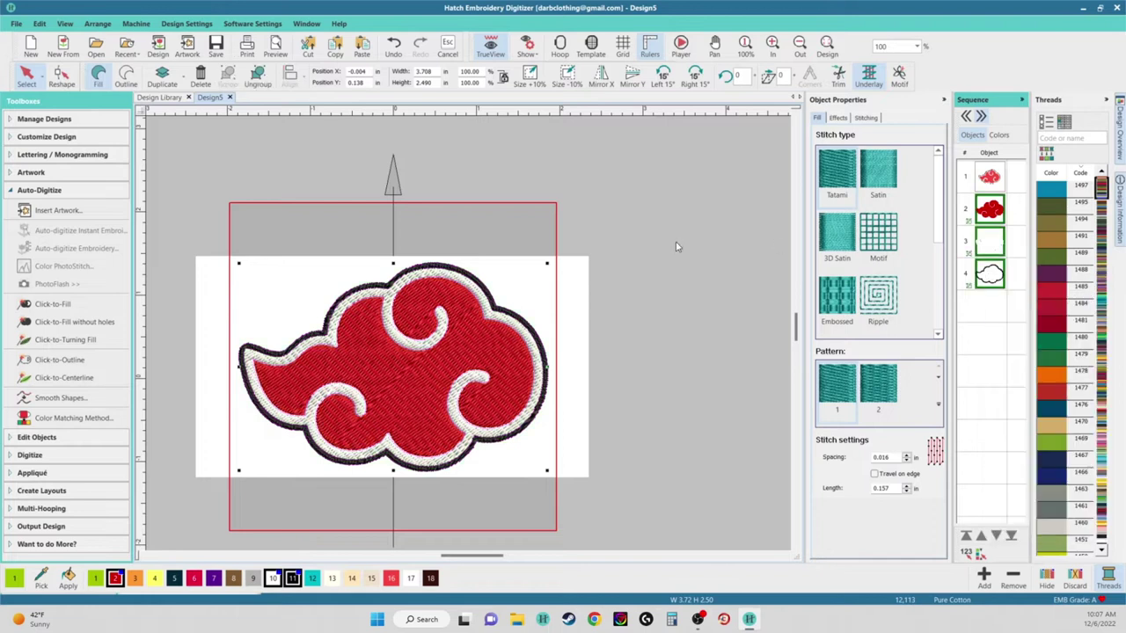
Move the grouped stitched cloud directly above the original artwork, hide the hoop and clear the selection
drag(412, 387, 410, 191)
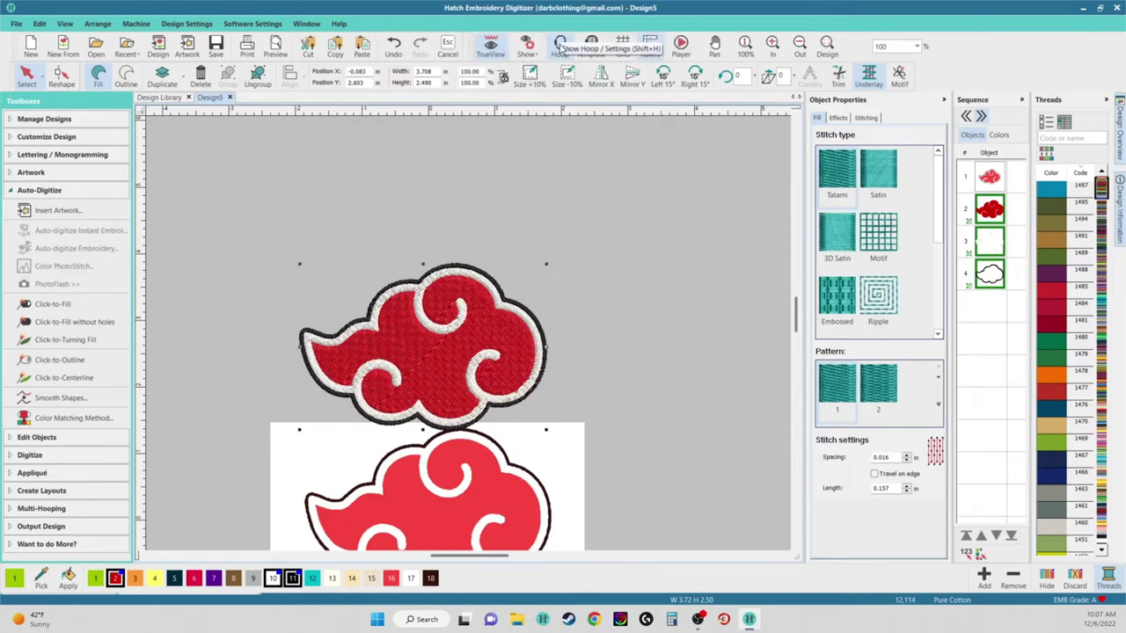
click(559, 42)
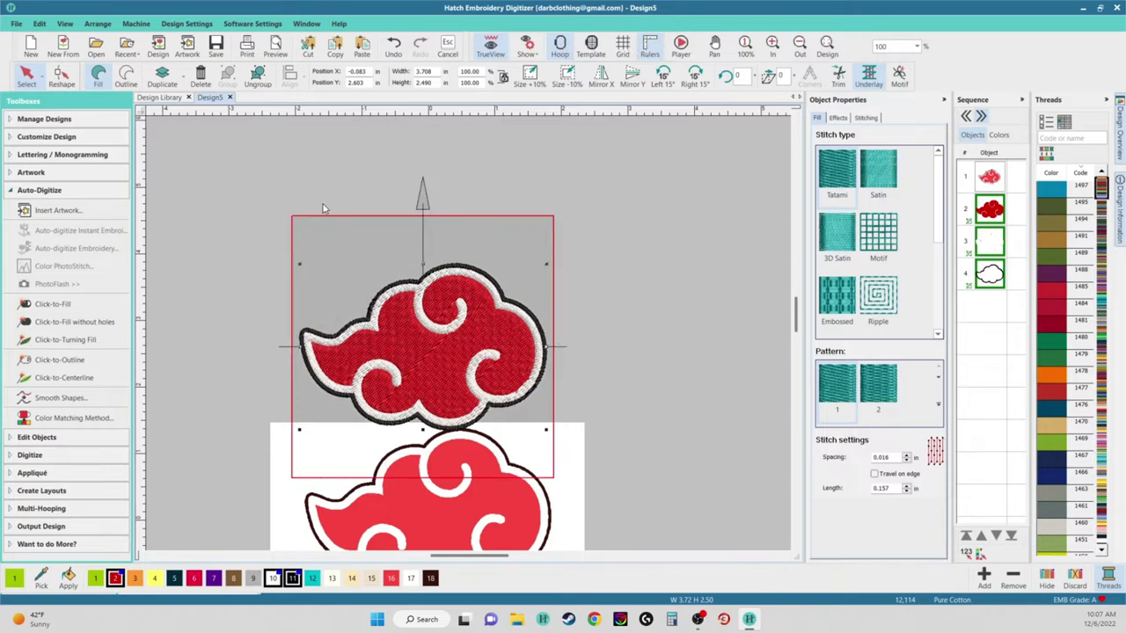
click(559, 44)
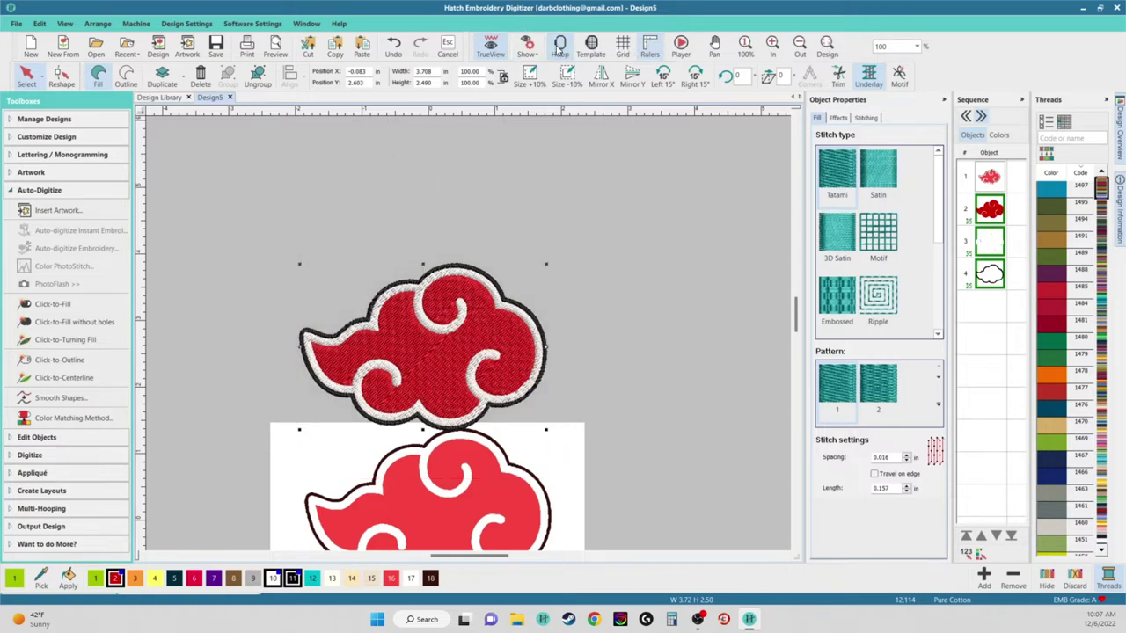
click(547, 165)
Compare the stitched cloud with the original artwork below it
scroll(413, 238, up, 2)
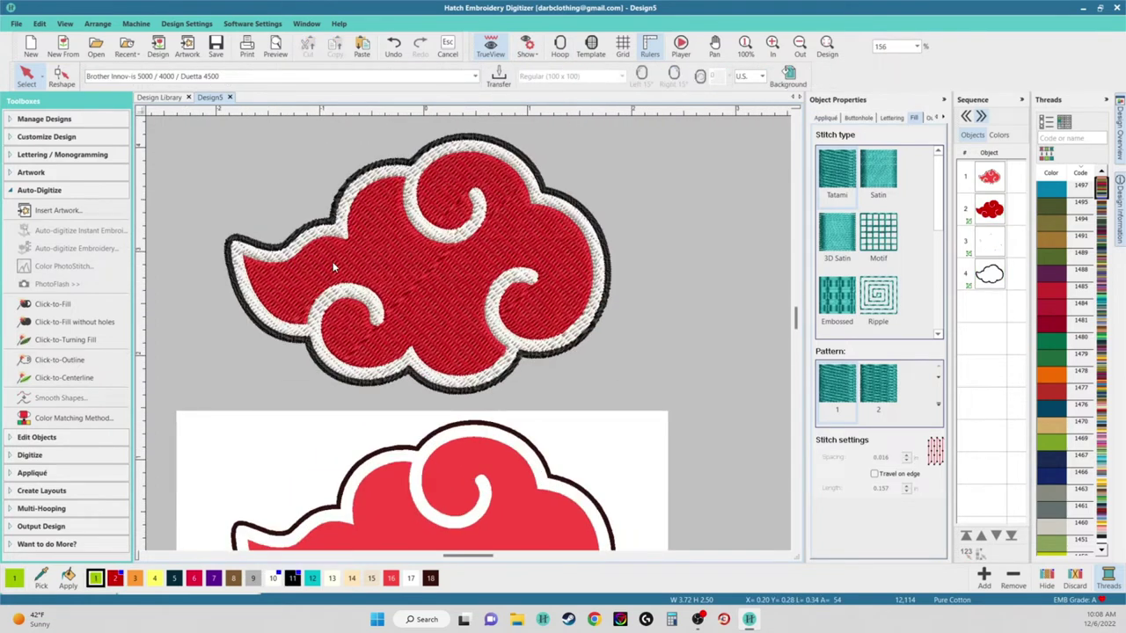
scroll(458, 331, up, 1)
scroll(459, 332, down, 2)
scroll(467, 337, up, 1)
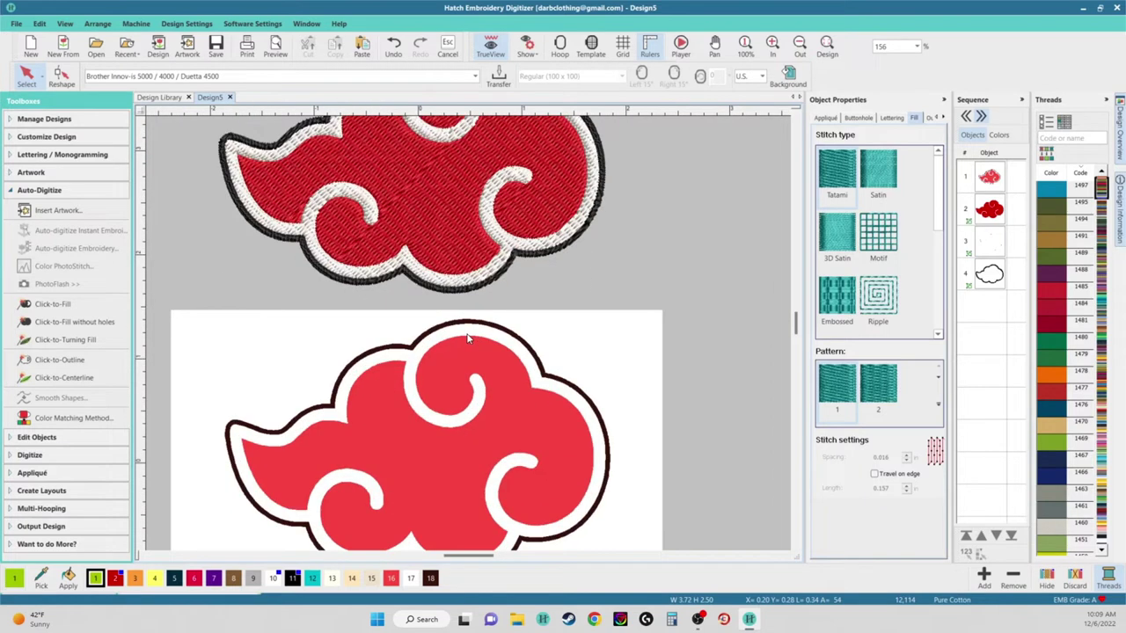
scroll(440, 355, up, 3)
scroll(468, 334, down, 1)
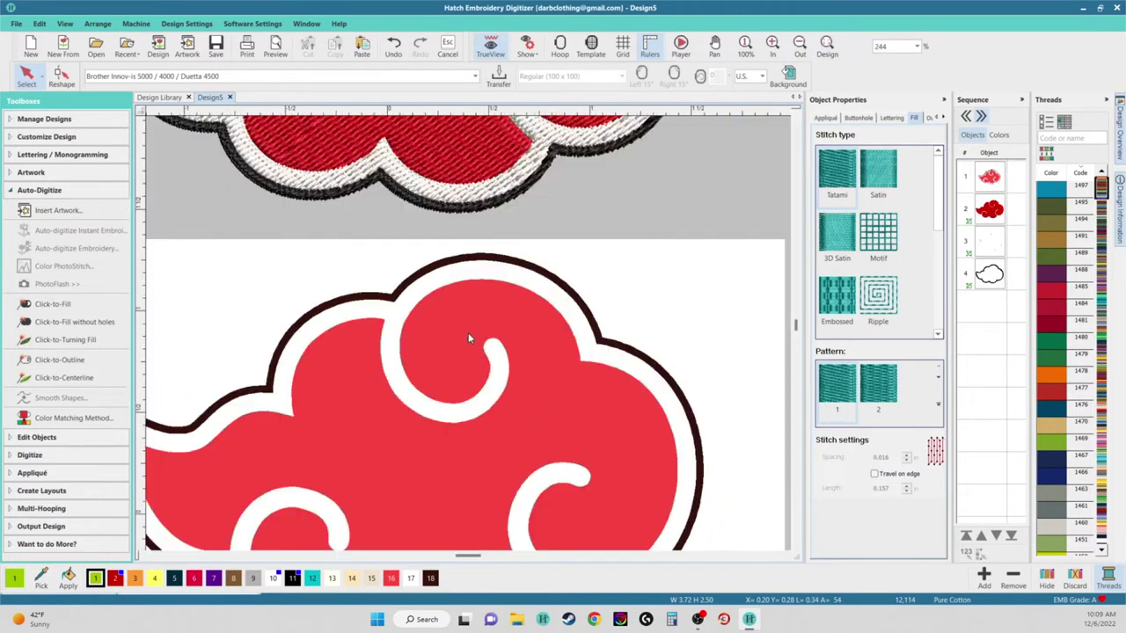
scroll(468, 334, up, 1)
scroll(468, 333, down, 2)
scroll(467, 332, up, 2)
scroll(465, 331, down, 1)
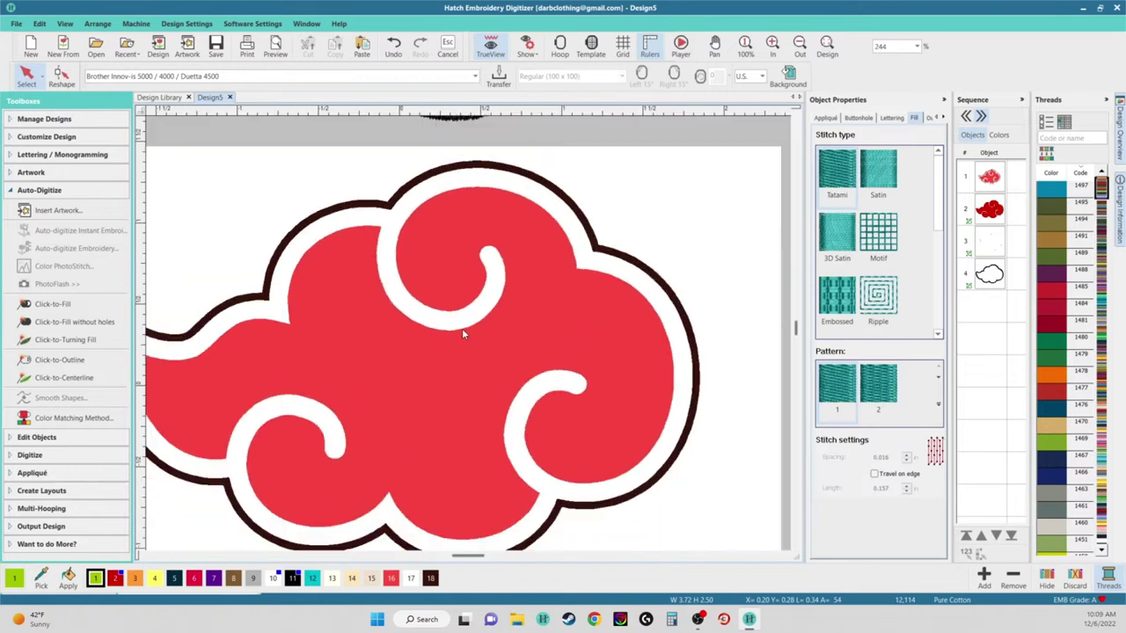
Start a digitized closed shape with its first corner point at the notch between the red cloud's upper and right lobes
click(12, 193)
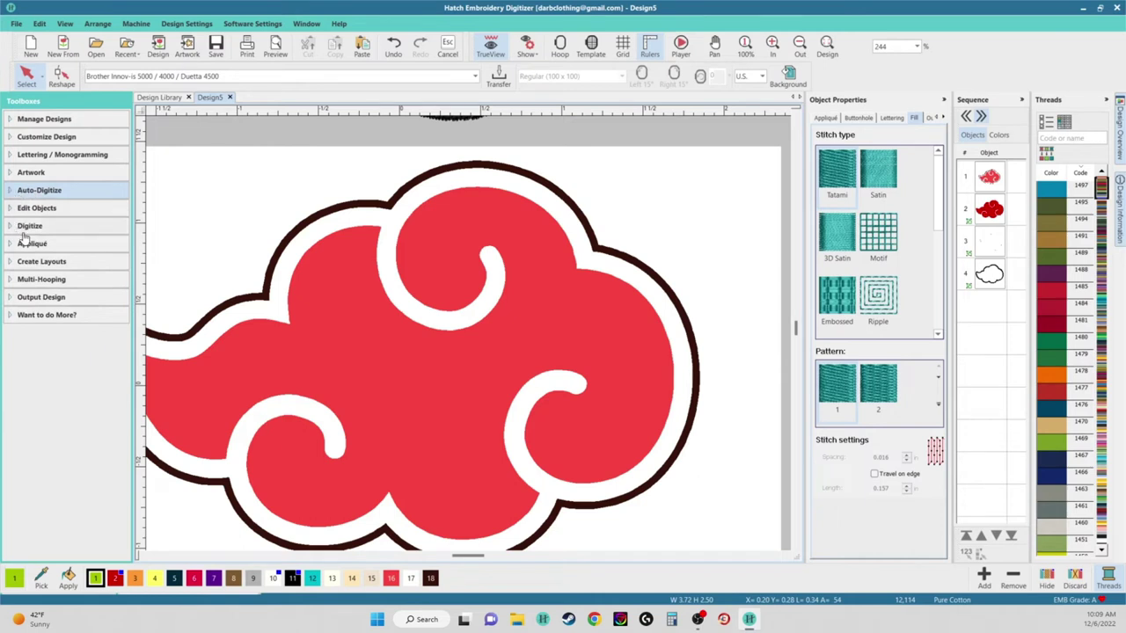
click(37, 224)
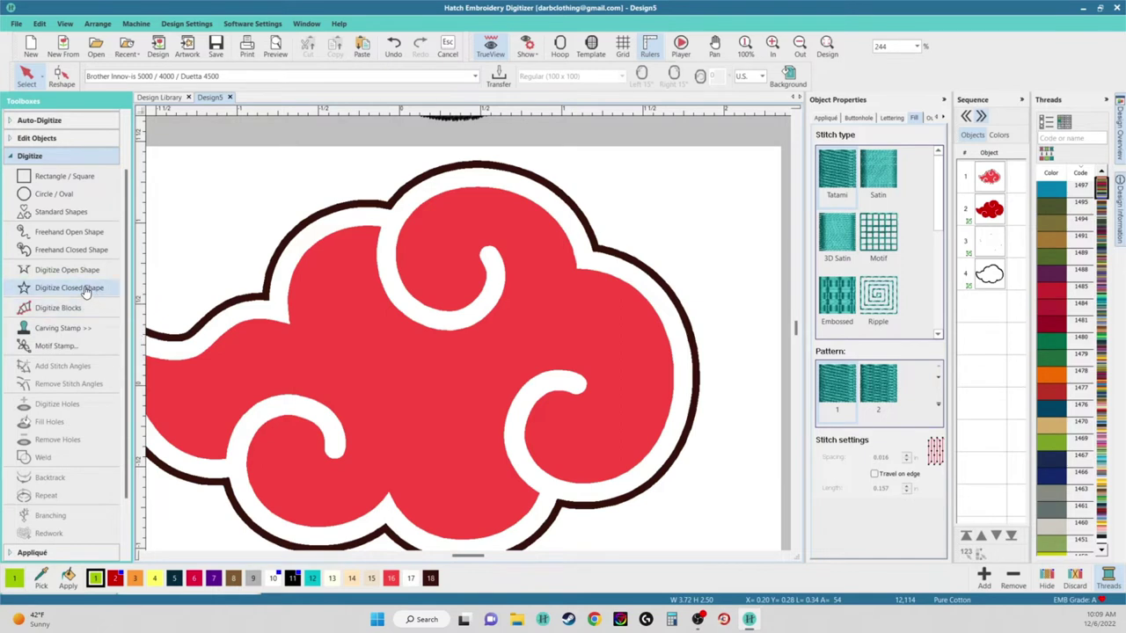
click(54, 287)
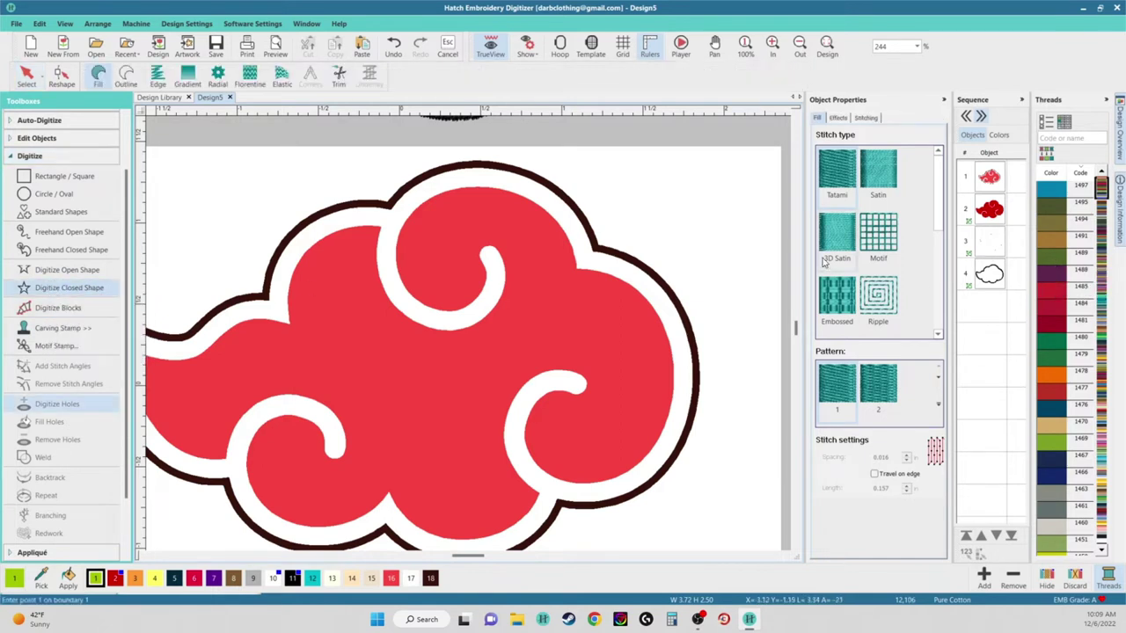
scroll(576, 278, up, 5)
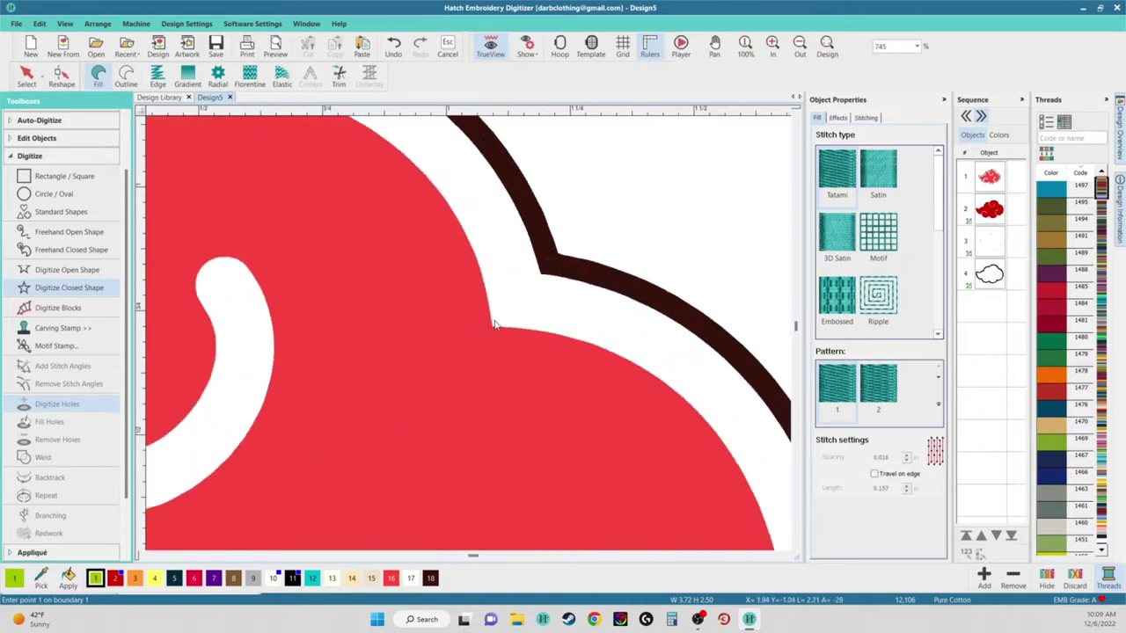
click(493, 328)
Trace the red edge of the cloud's upper lobe with curve points, working over its crest towards the upper-left lobe
scroll(432, 235, up, 2)
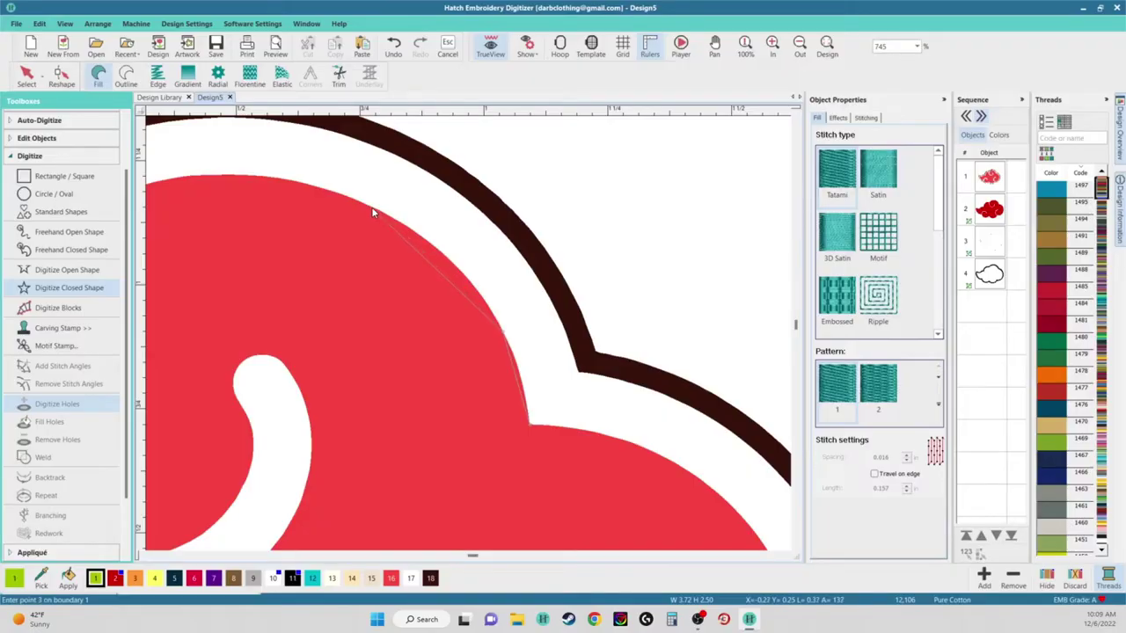
right_click(384, 213)
scroll(268, 187, up, 1)
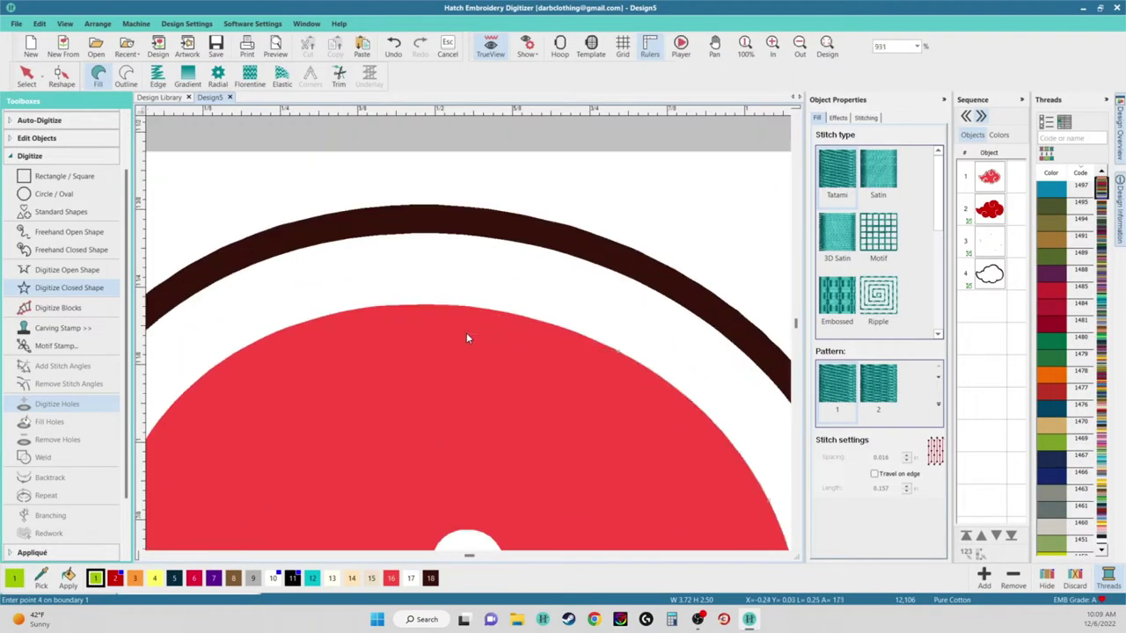
right_click(352, 309)
scroll(273, 348, down, 1)
scroll(446, 348, up, 2)
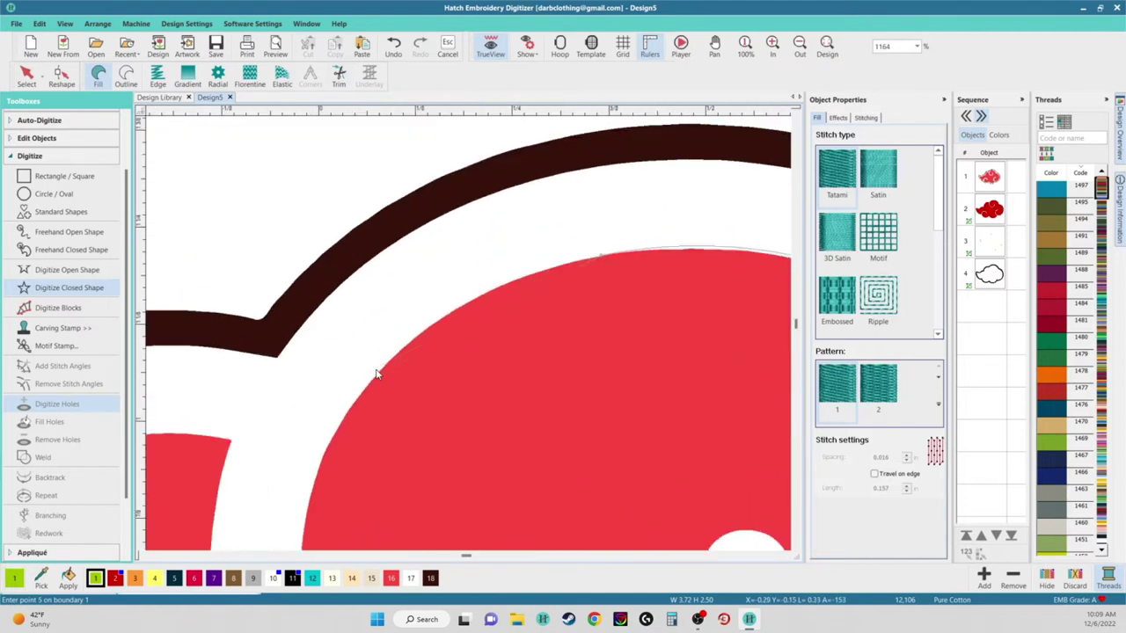
scroll(367, 384, down, 2)
scroll(469, 338, up, 3)
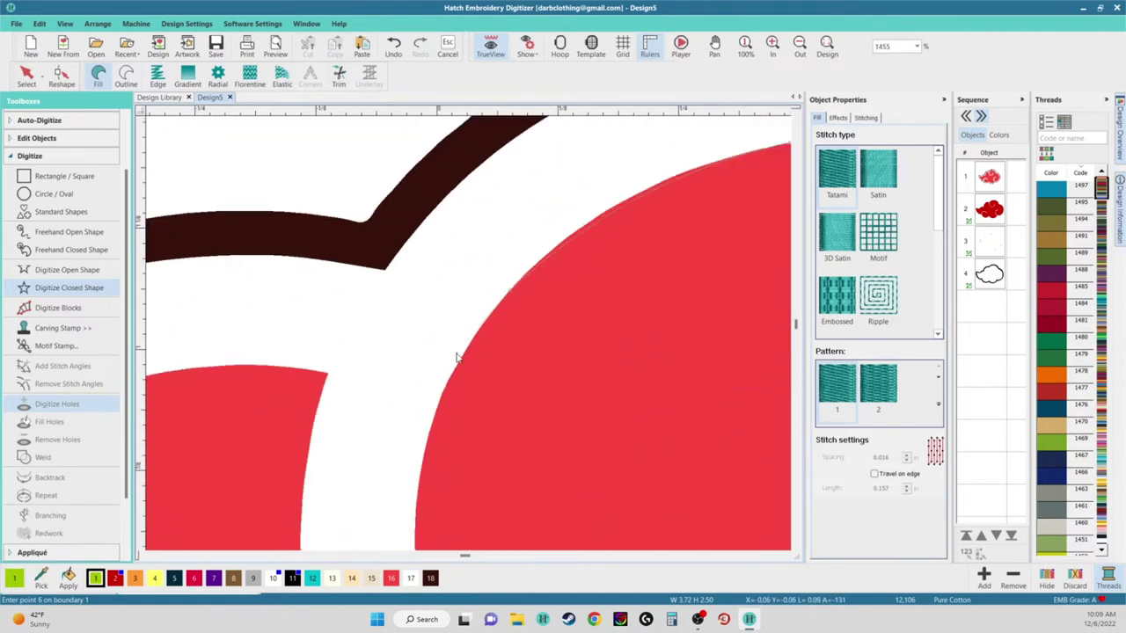
Carry the boundary across the white gap of the upper swirl to the corner of the upper-left lobe
click(462, 357)
click(431, 376)
click(379, 381)
click(327, 375)
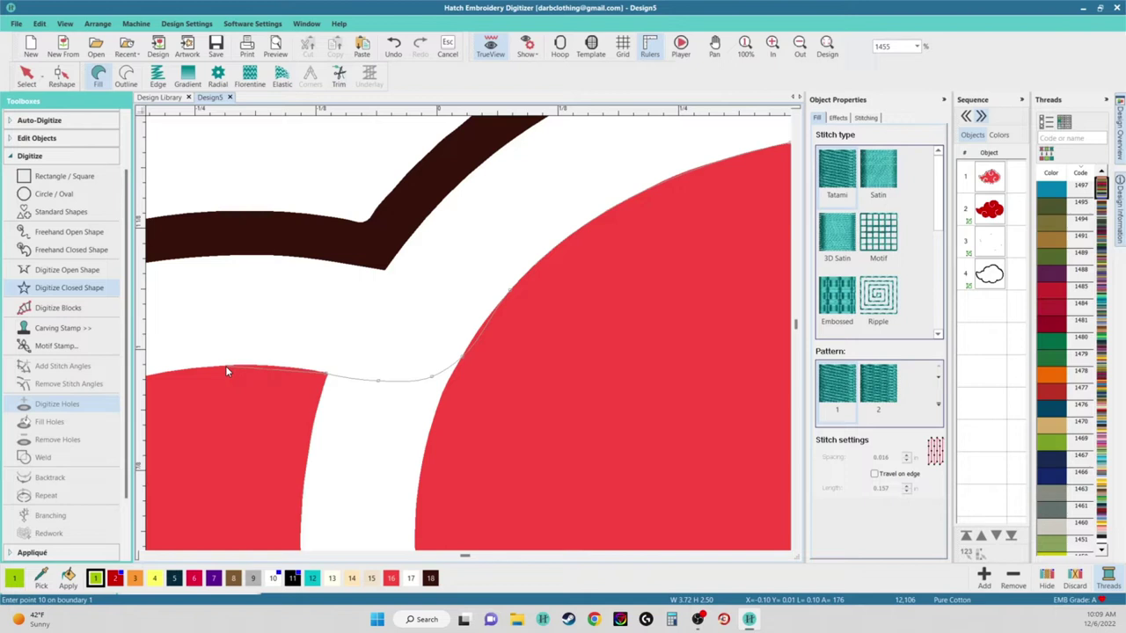
Trace the upper-left lobe's outer edge with curve points and place a corner point at the notch above the tail
right_click(225, 366)
scroll(225, 366, down, 2)
right_click(345, 363)
right_click(255, 423)
scroll(255, 423, down, 1)
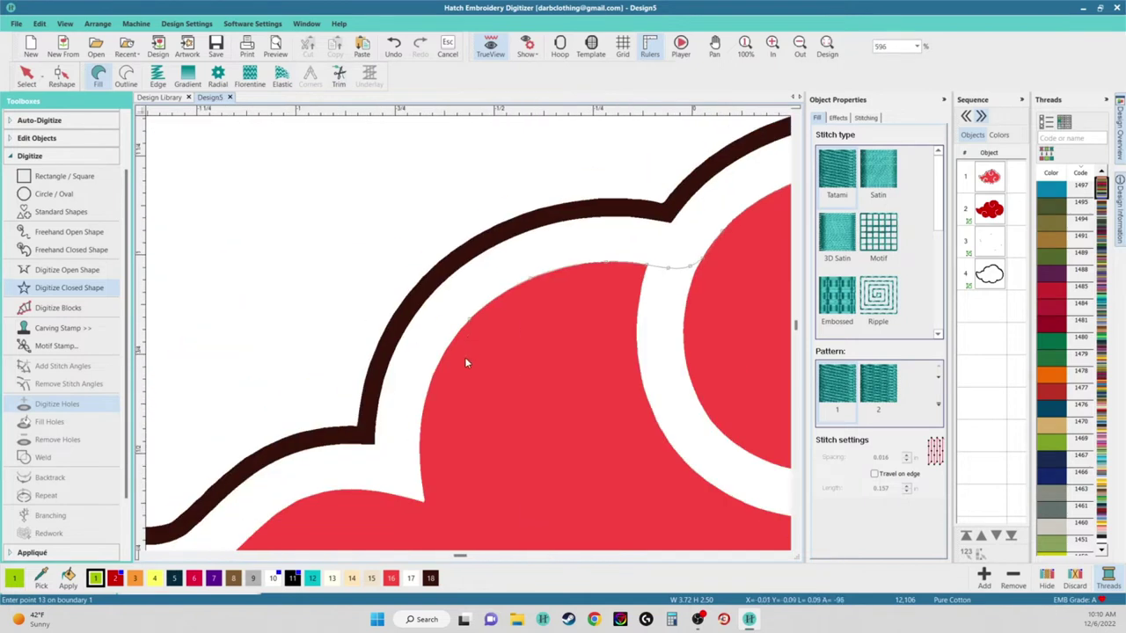
scroll(464, 357, up, 4)
click(382, 237)
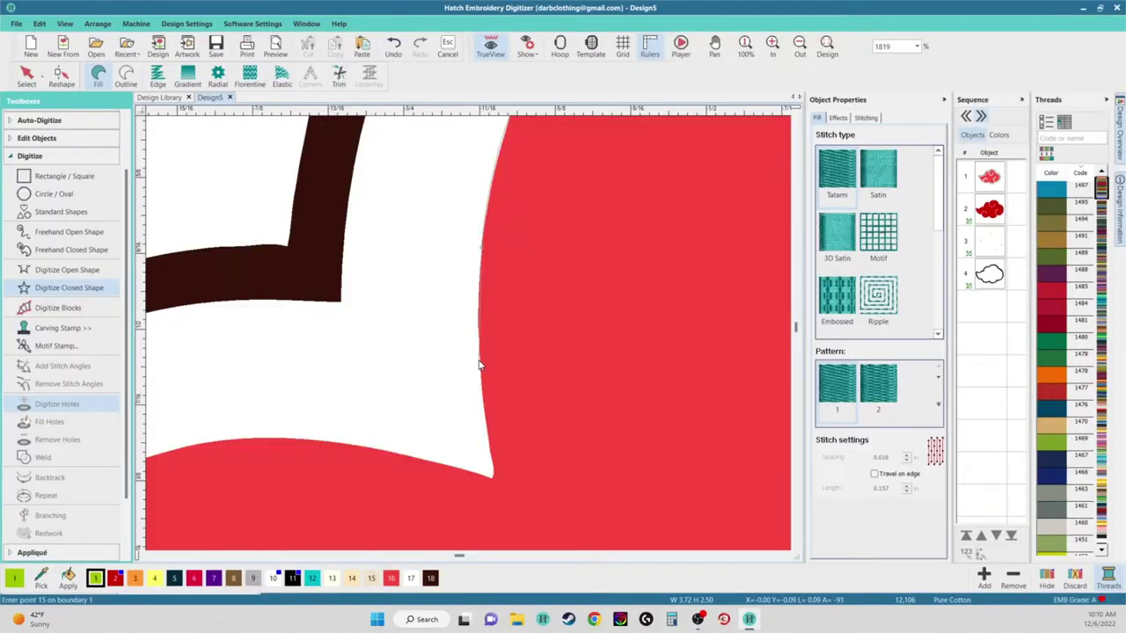
right_click(480, 363)
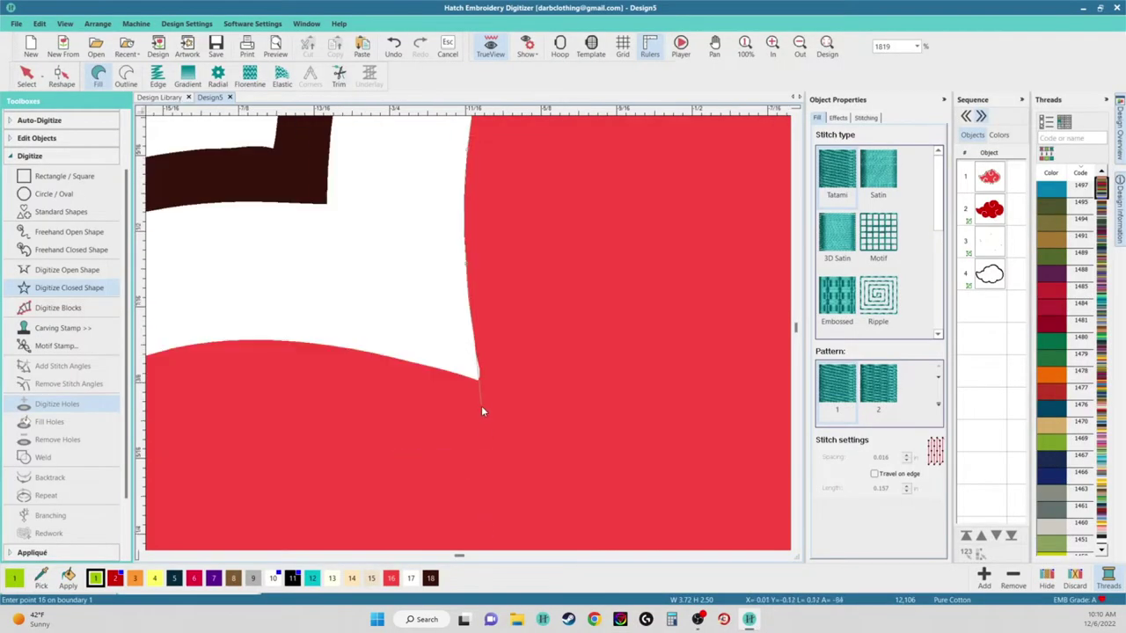
click(477, 380)
Trace the tail's upper edge from the notch over its hump and down into the dip
scroll(476, 380, down, 1)
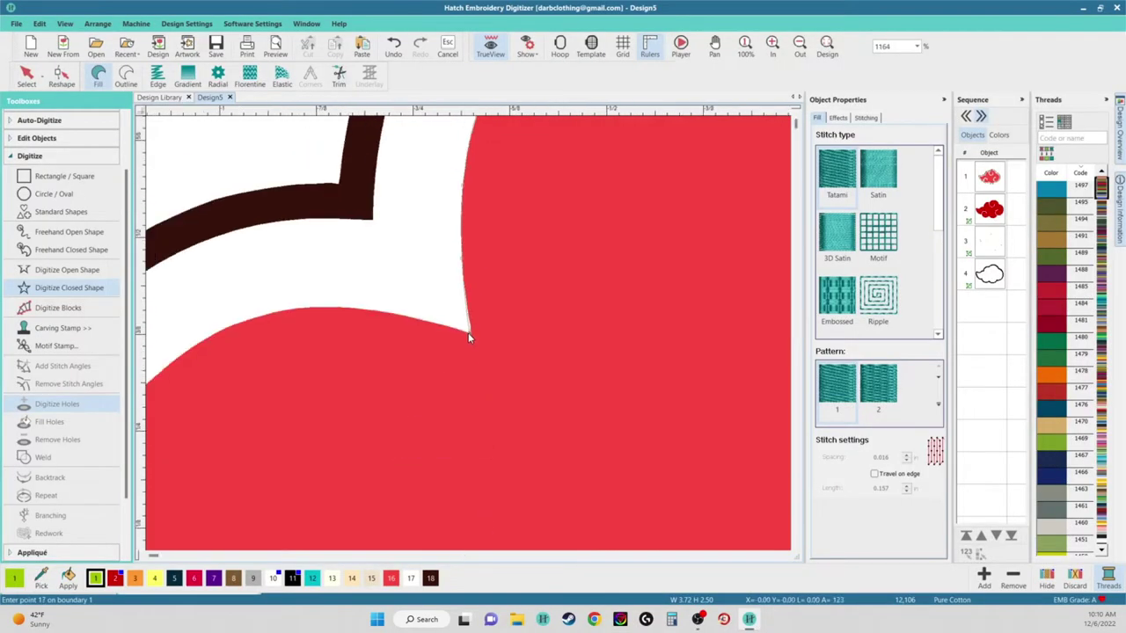
right_click(342, 307)
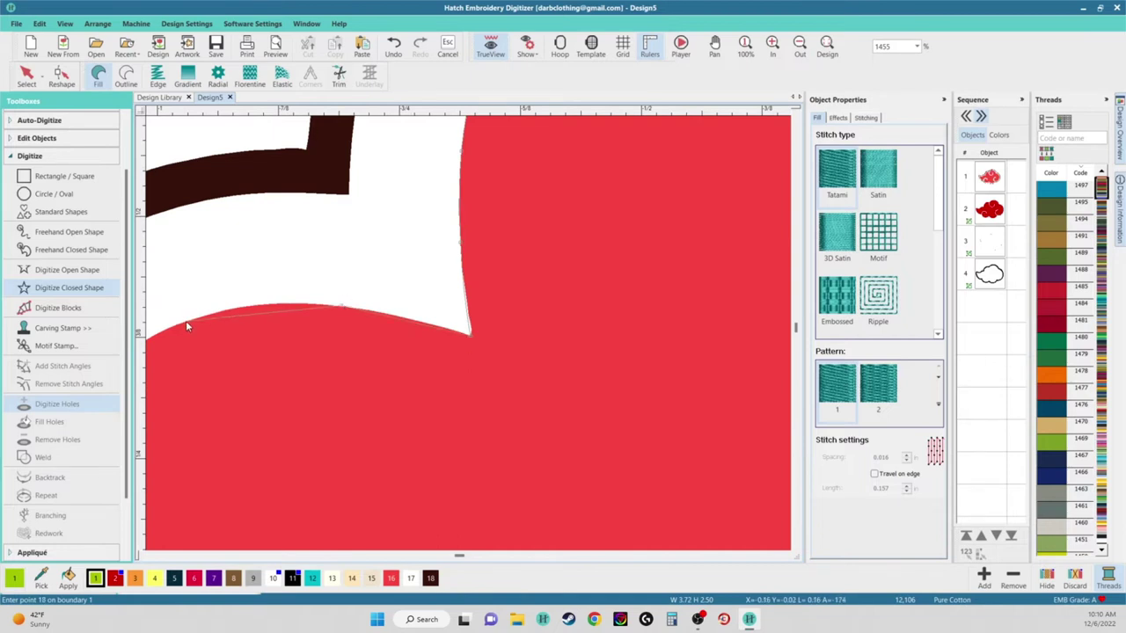
right_click(186, 321)
scroll(185, 321, down, 3)
click(419, 341)
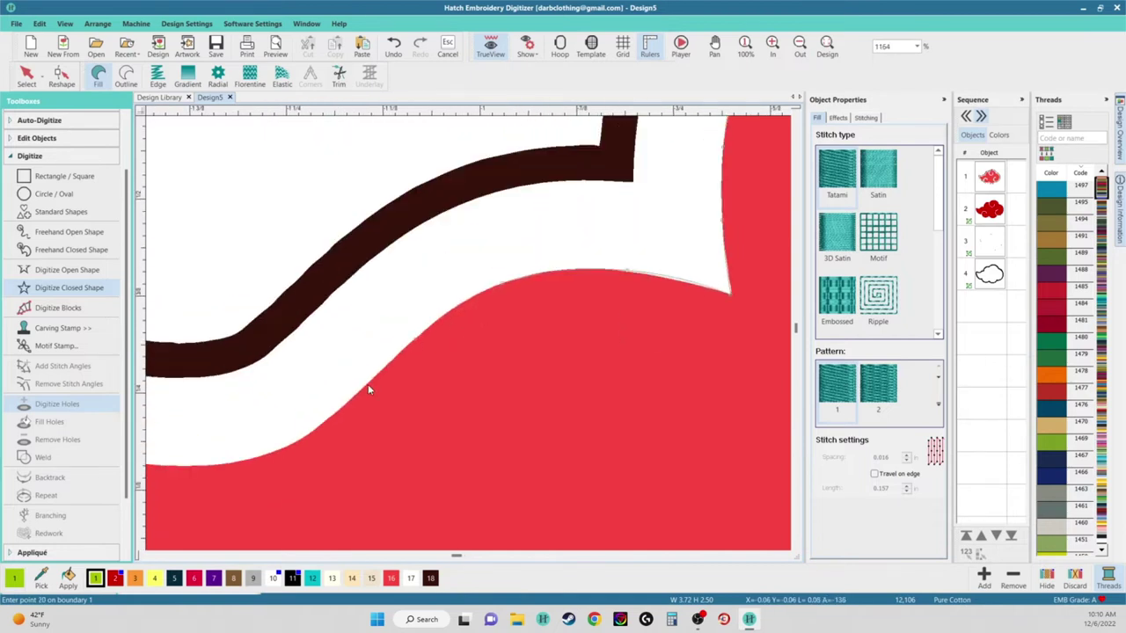
click(327, 426)
click(209, 466)
Remove the last boundary point and retrace the dip with closer curve points, continuing along the edge towards the tail tip
scroll(199, 466, down, 2)
scroll(467, 337, up, 3)
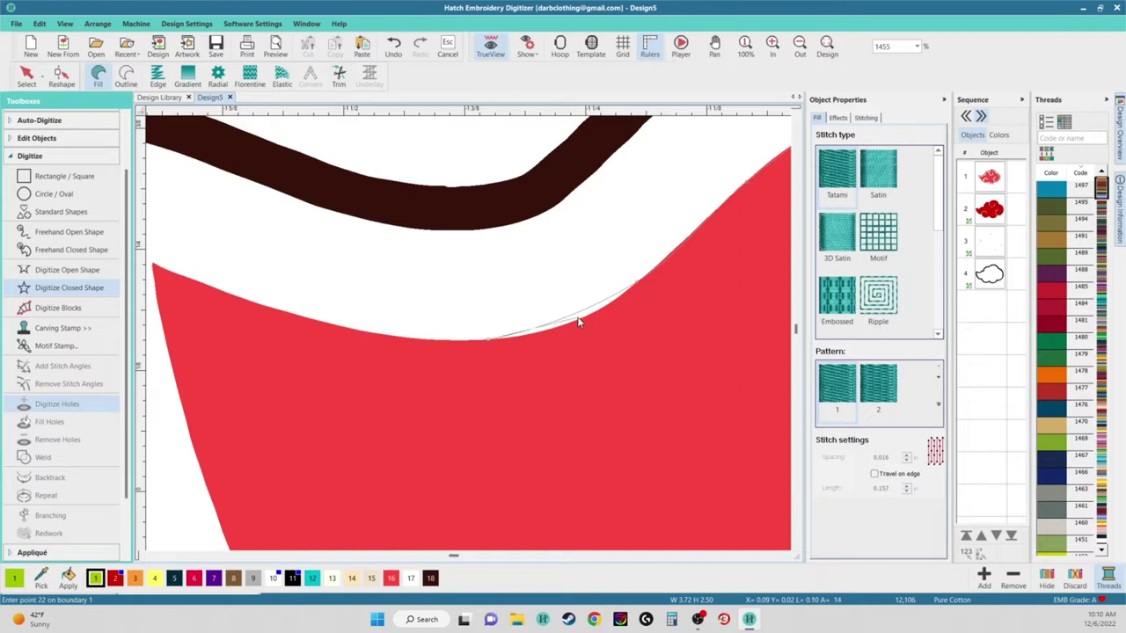
key(BackSpace)
right_click(581, 318)
right_click(514, 336)
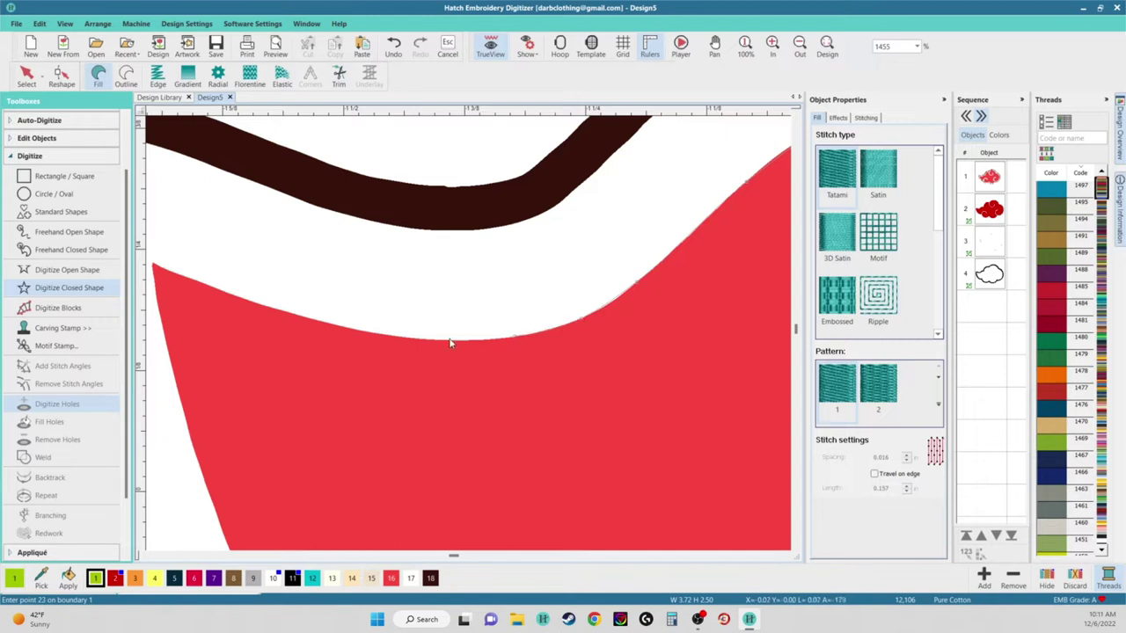
click(402, 337)
click(283, 313)
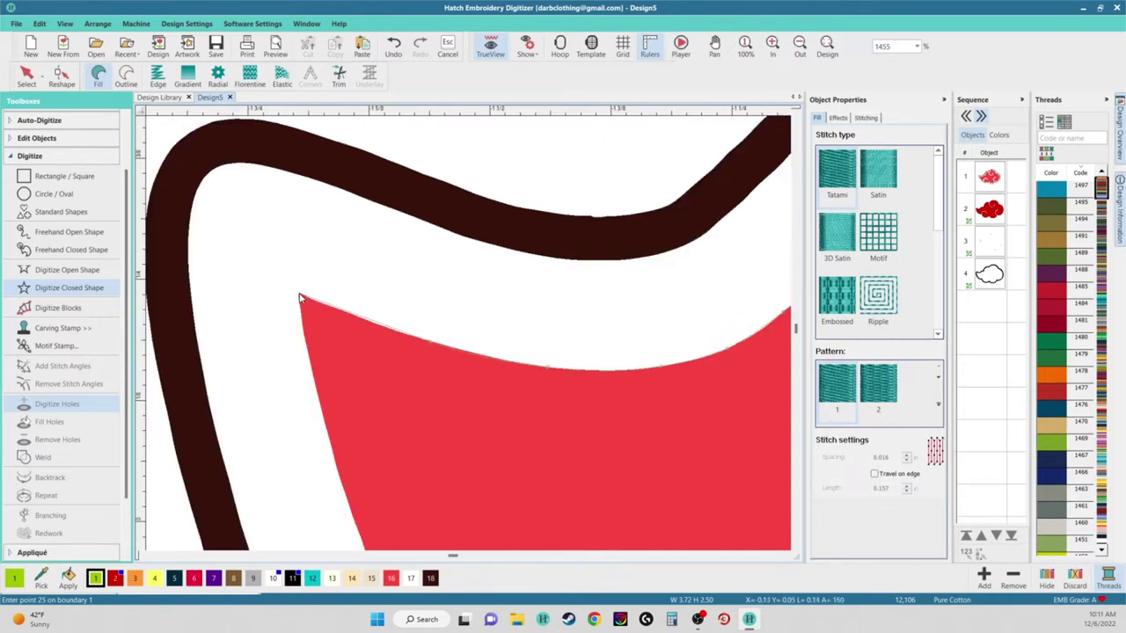
Trace the tail's lower edge from the tip around to the white gap of the lower-left swirl
click(301, 328)
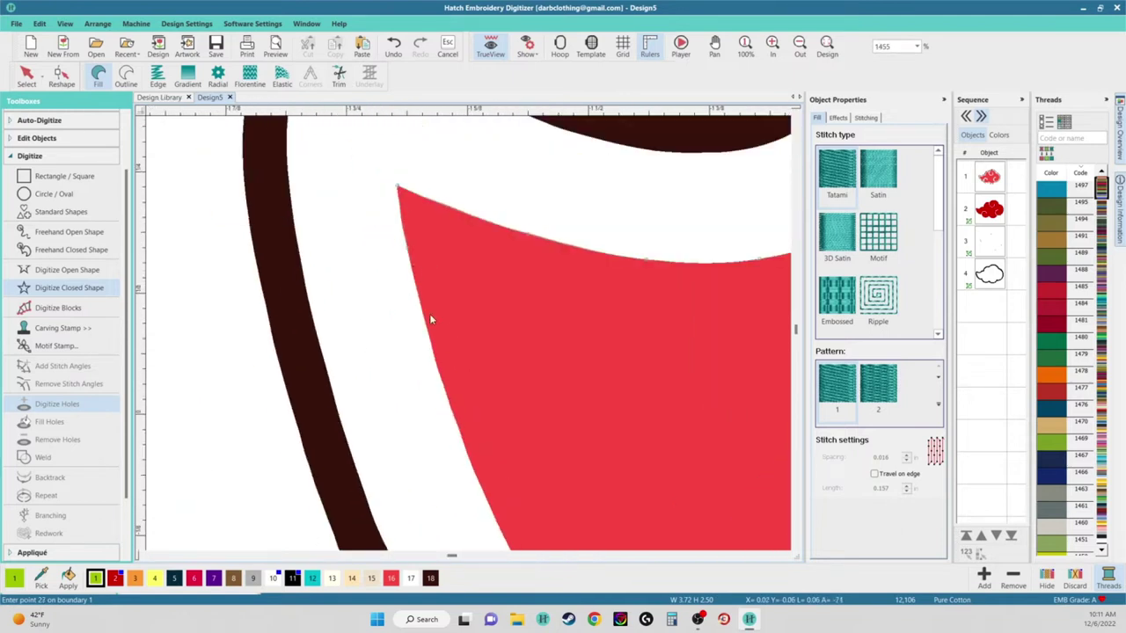
click(438, 373)
click(477, 486)
click(506, 420)
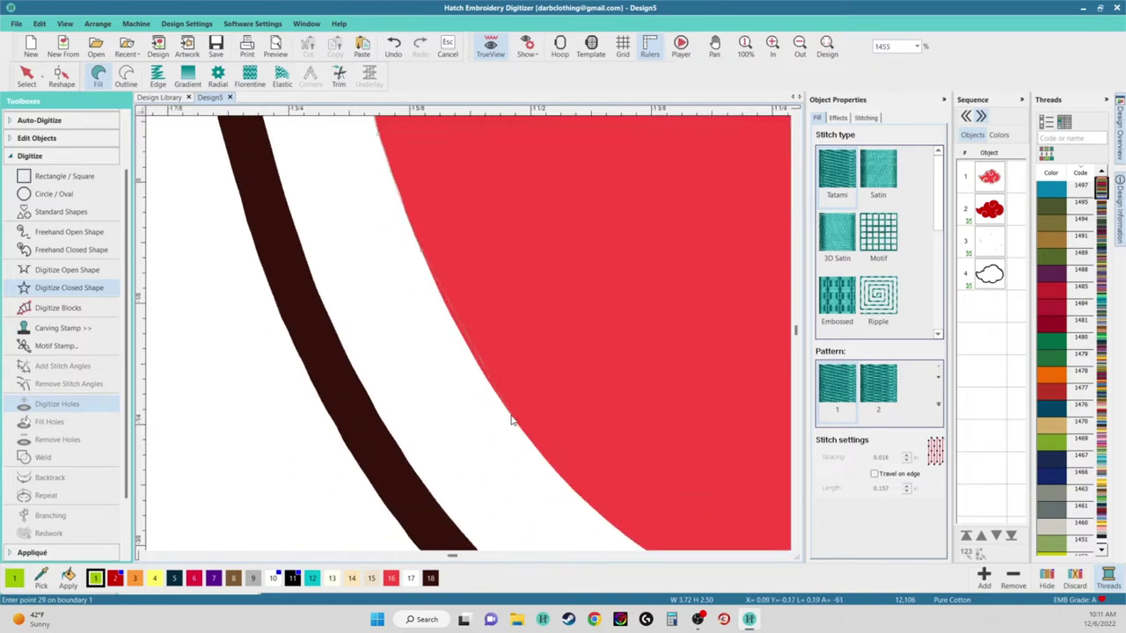
scroll(482, 354, down, 1)
click(546, 396)
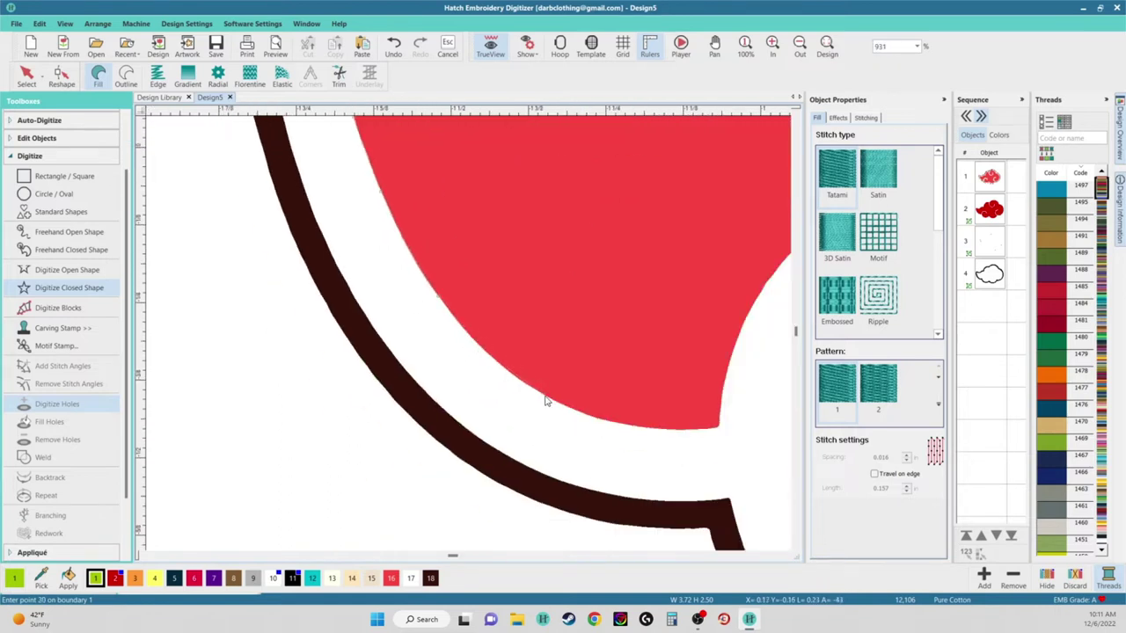
click(651, 433)
Back up the boundary and redo the bridge across the lower-left swirl's white gap so it reaches the edge of the next lobe
scroll(651, 432, up, 1)
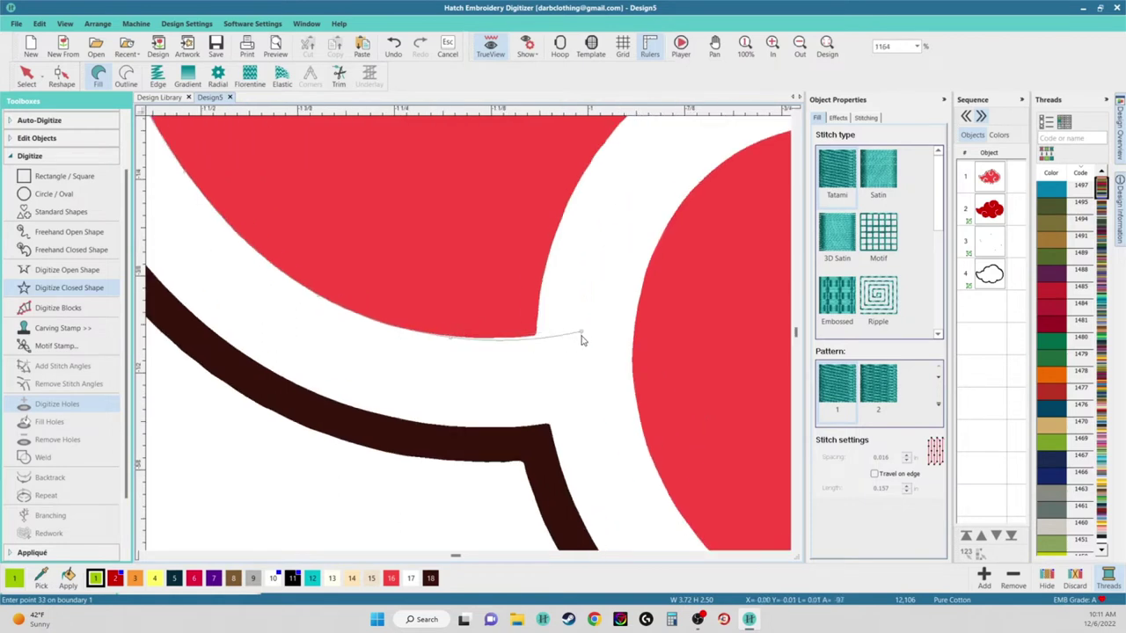
scroll(468, 338, down, 4)
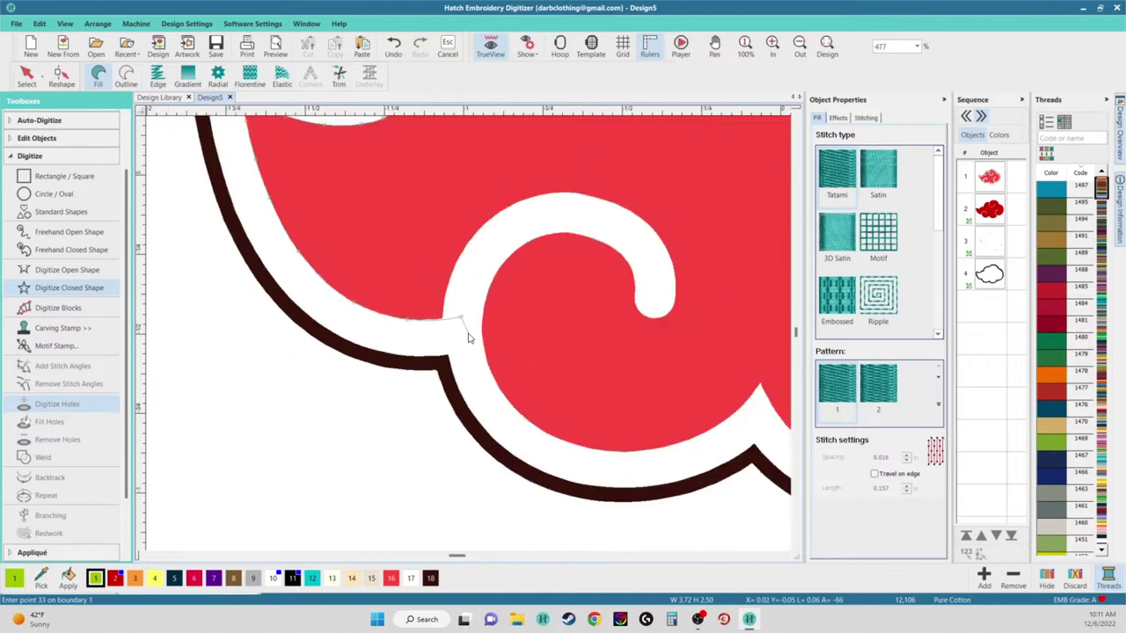
scroll(468, 337, up, 3)
key(BackSpace)
click(411, 309)
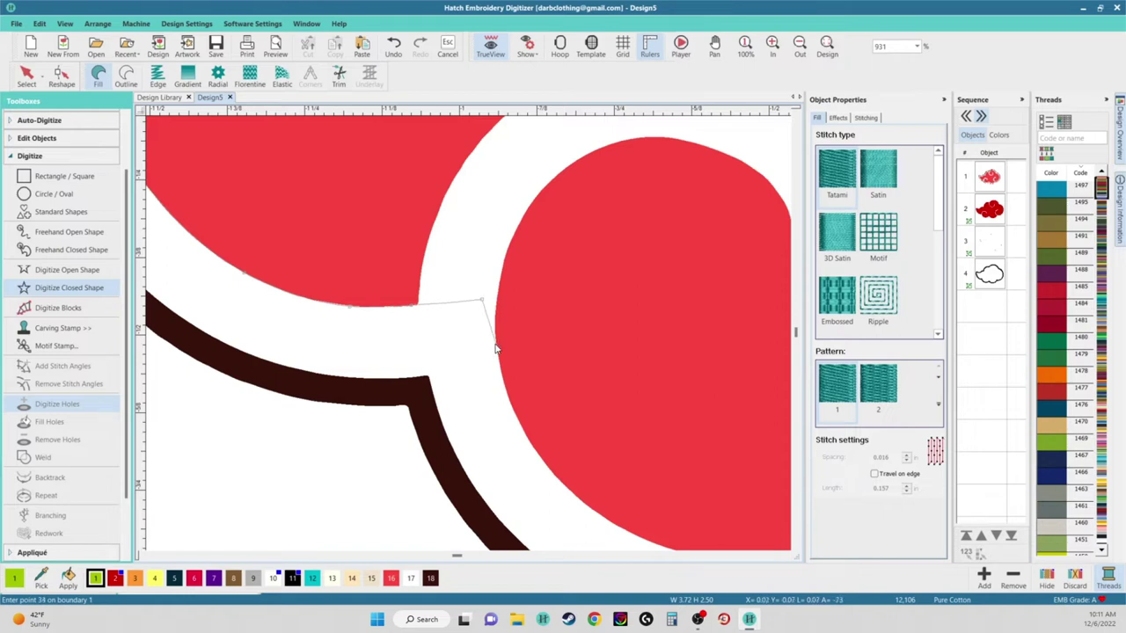
click(498, 295)
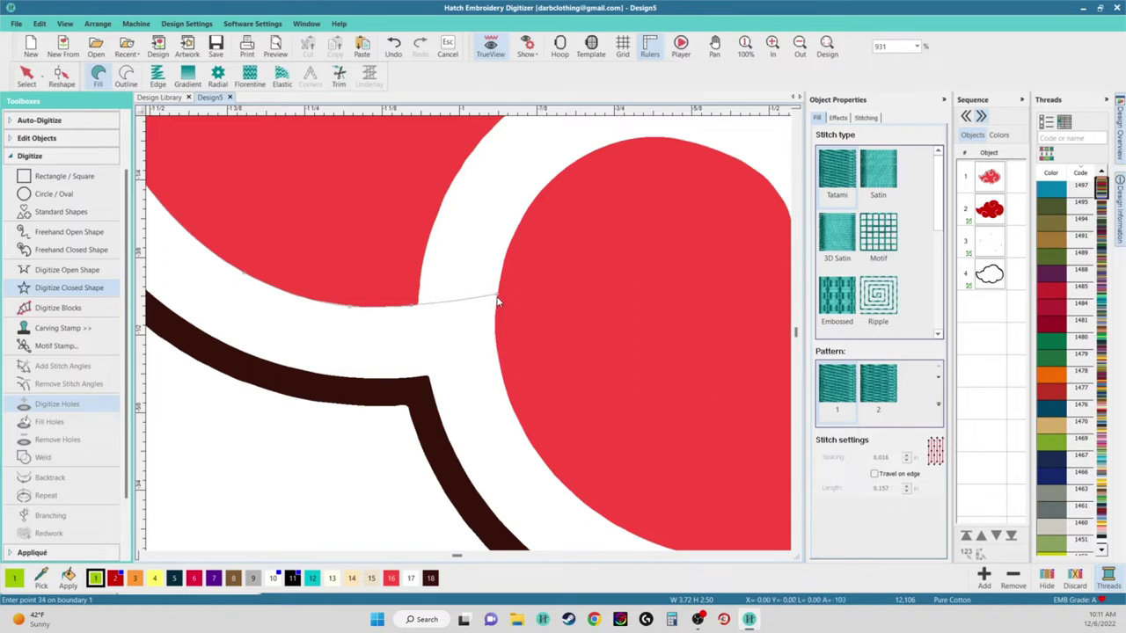
Trace the lower edges of the lower-left and bottom lobes, following the notch between them
click(504, 393)
click(544, 462)
scroll(543, 462, up, 1)
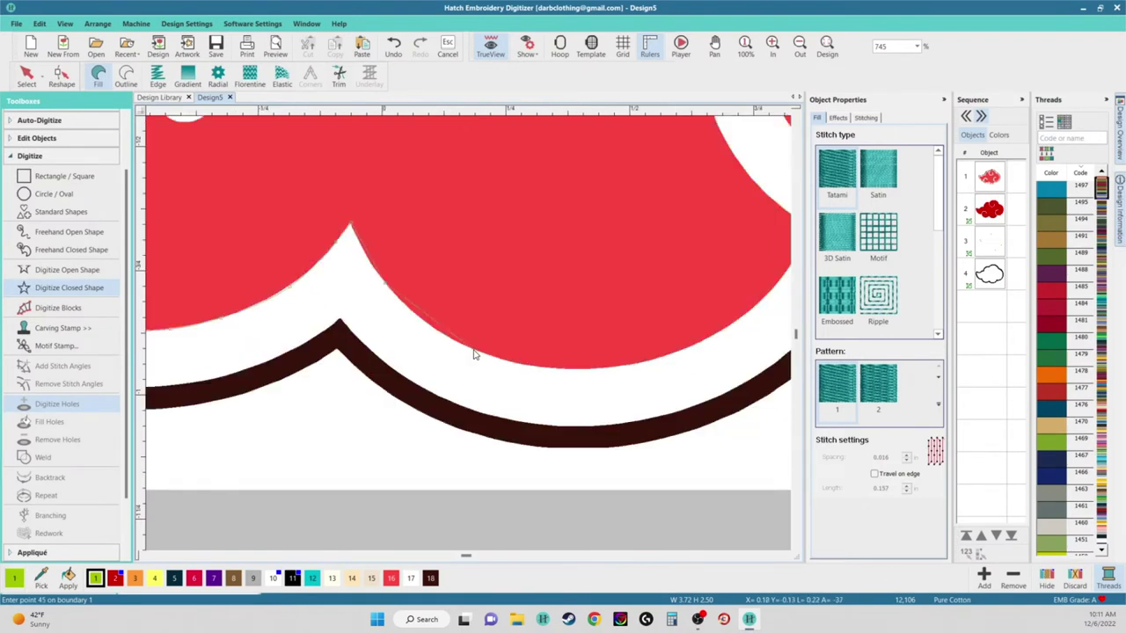
right_click(474, 350)
right_click(552, 369)
right_click(670, 354)
right_click(735, 322)
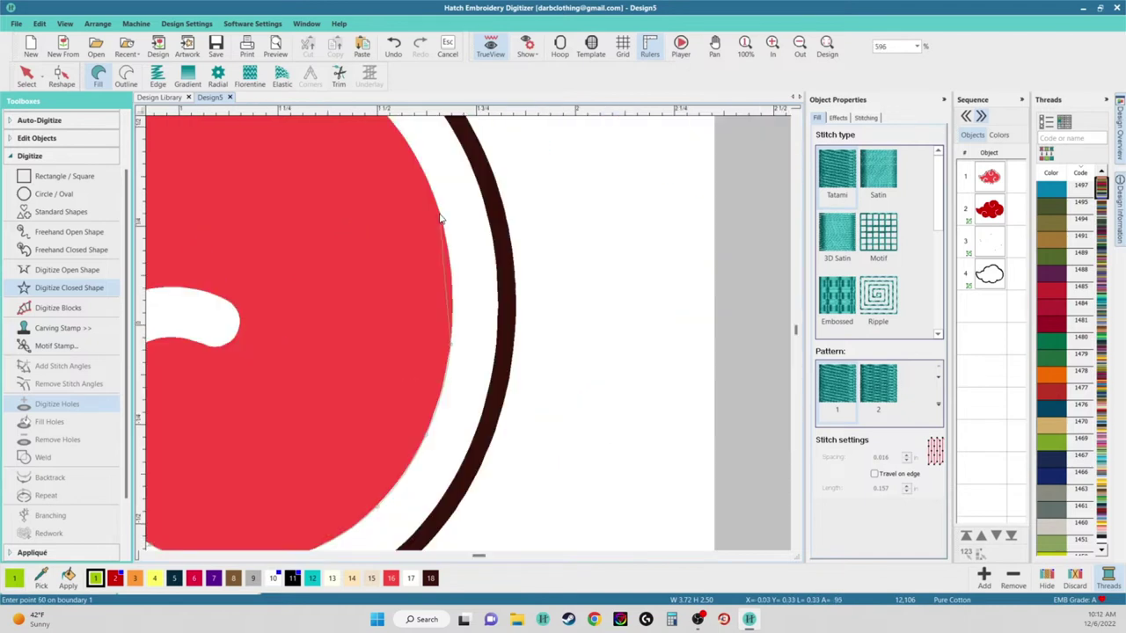
Trace the right lobe up to the starting notch and complete the closed shape as a Tatami fill
right_click(440, 214)
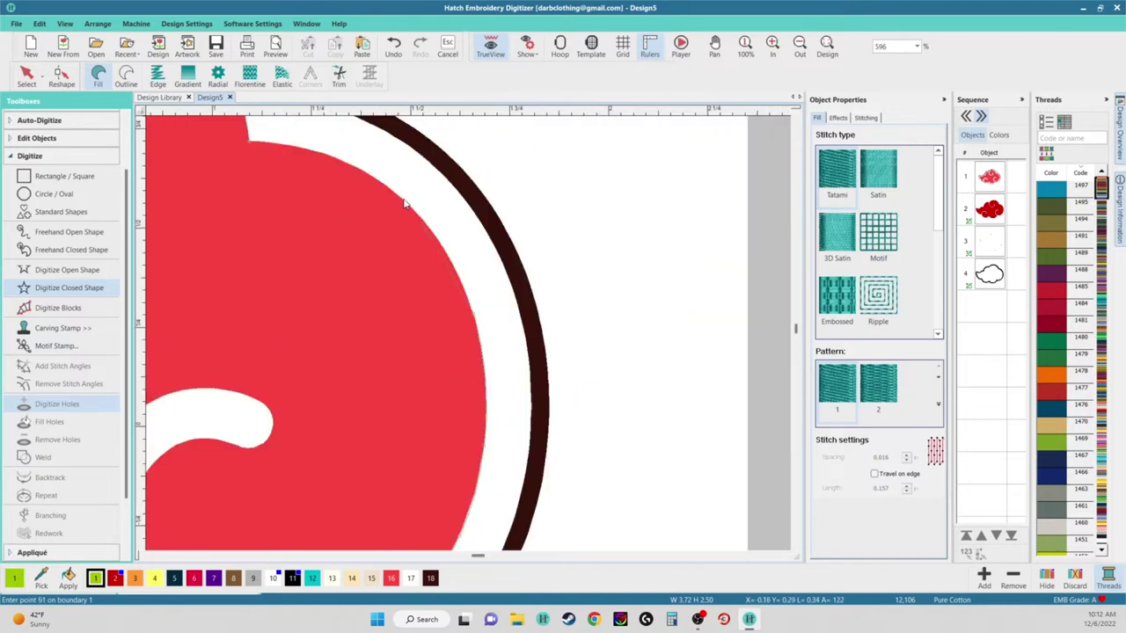
click(401, 203)
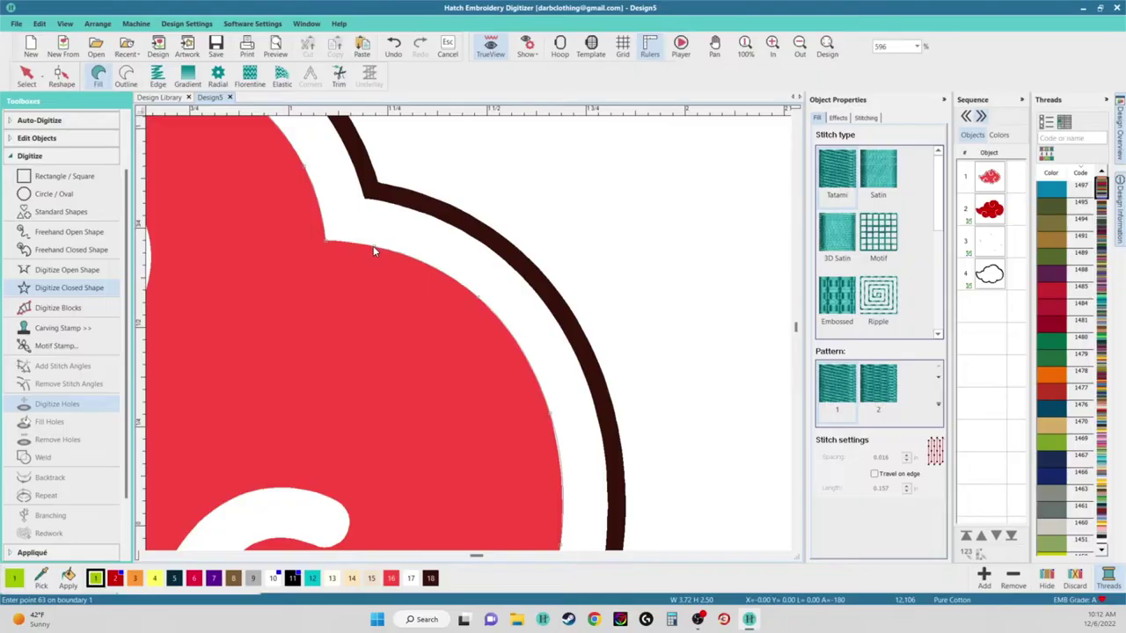
key(Return)
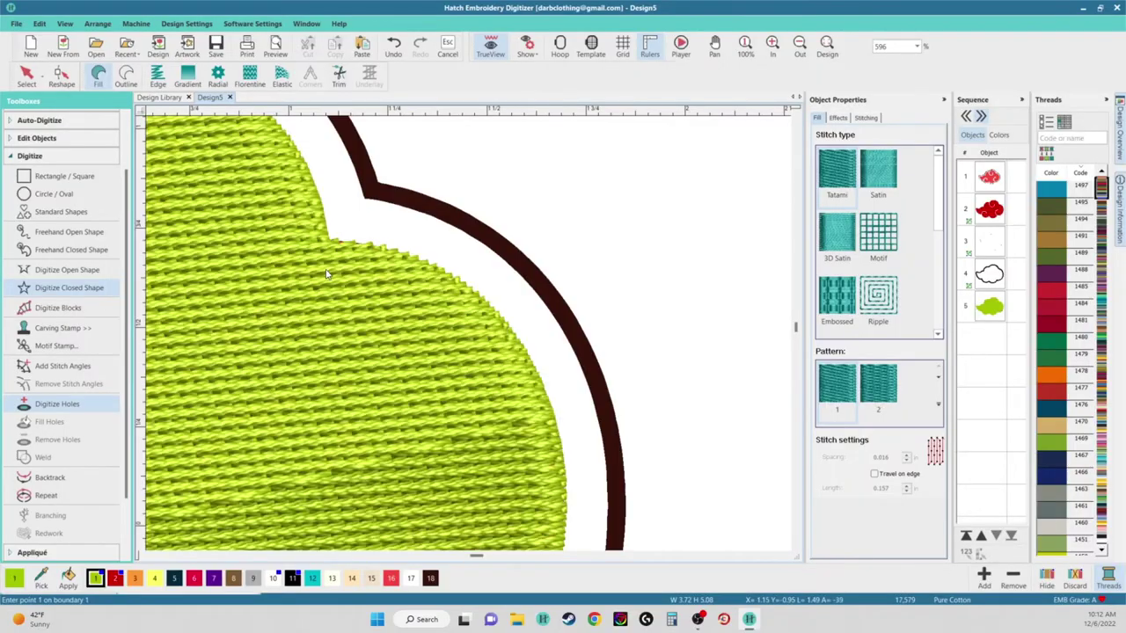
Leave closed-shape digitizing and recolor the traced cloud fill with red thread color 2
scroll(404, 299, down, 3)
click(27, 75)
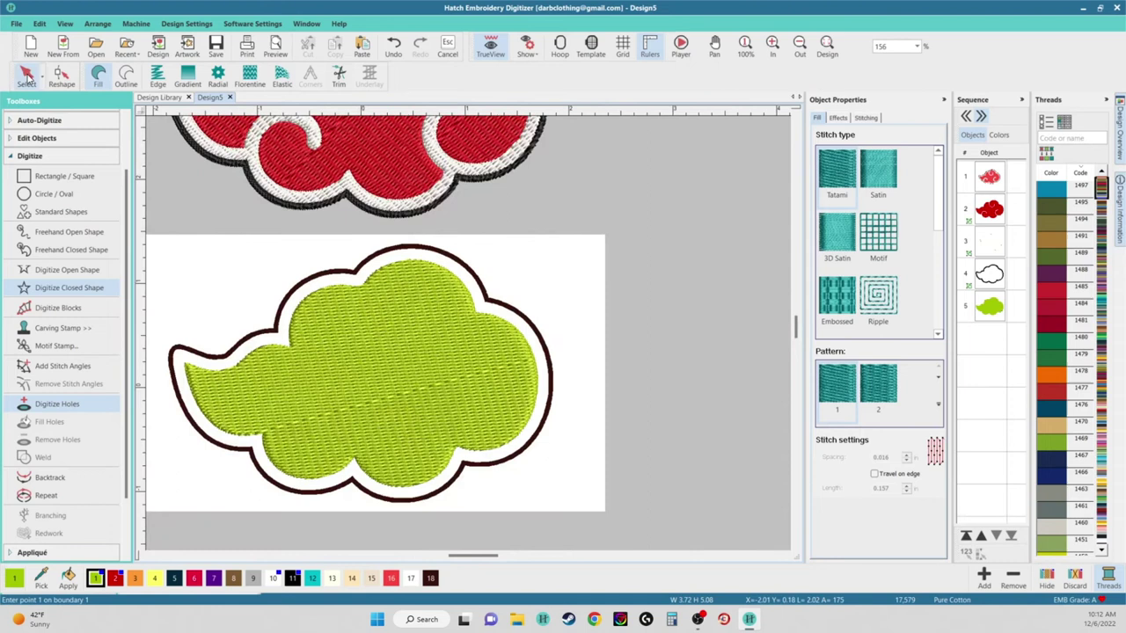
click(114, 578)
Select the red traced cloud fill and open it for reshaping
scroll(383, 446, up, 2)
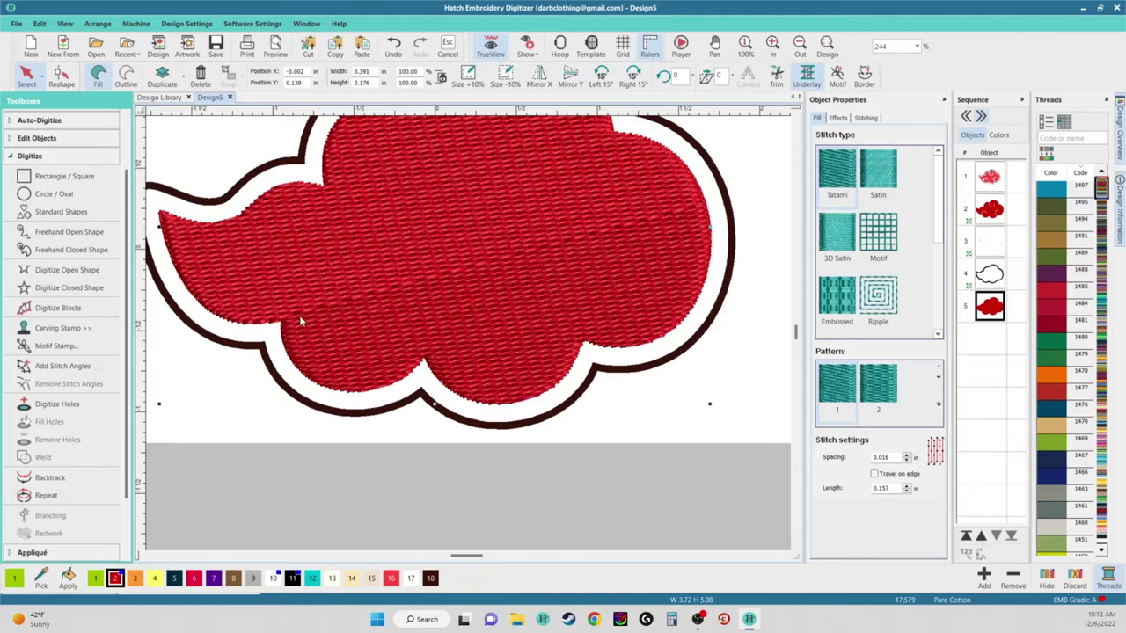
scroll(300, 315, down, 3)
scroll(376, 358, up, 1)
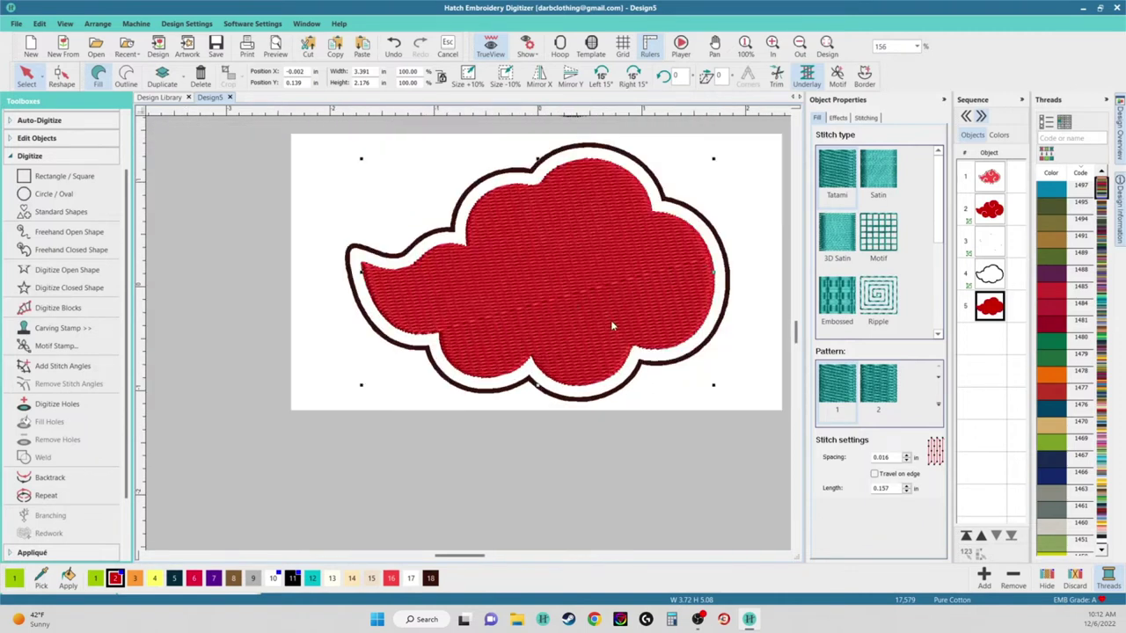
scroll(570, 320, up, 2)
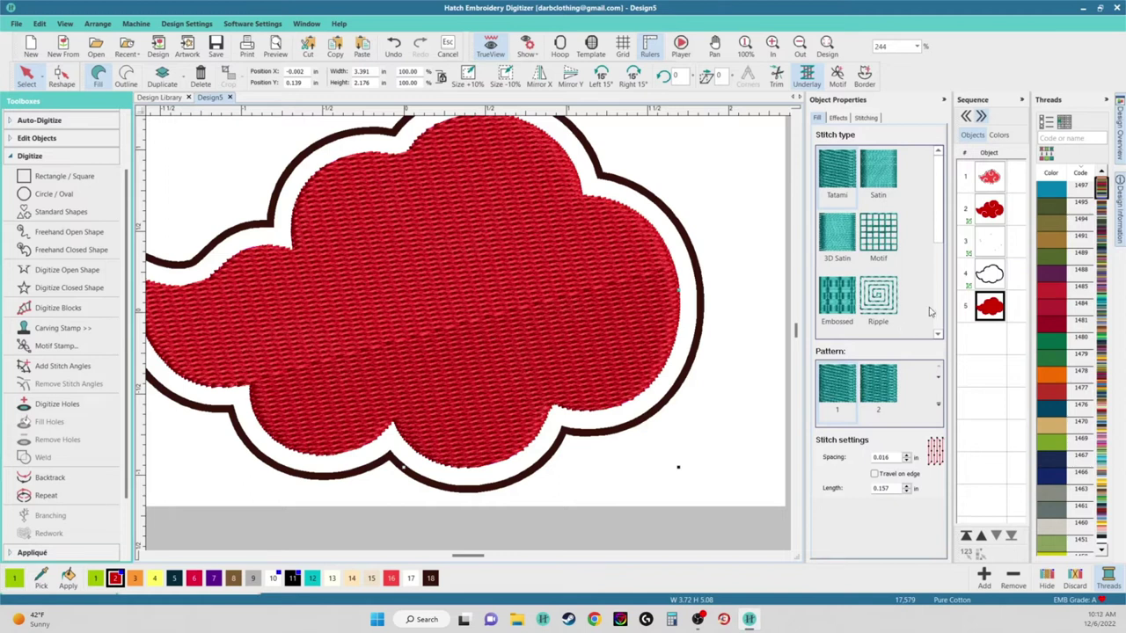
click(987, 307)
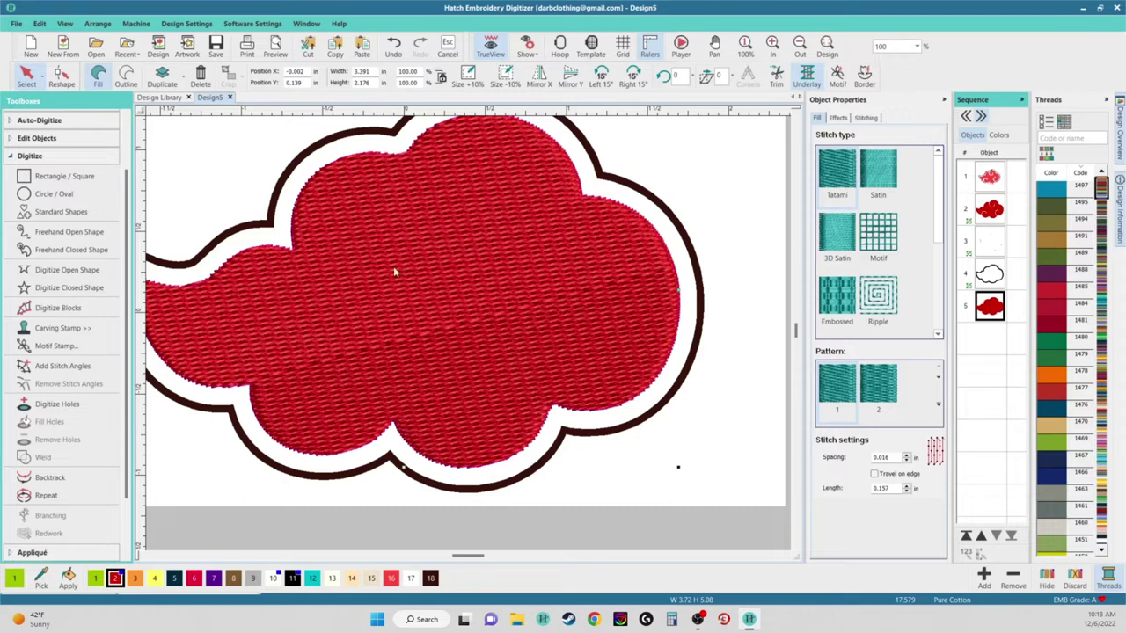
click(59, 78)
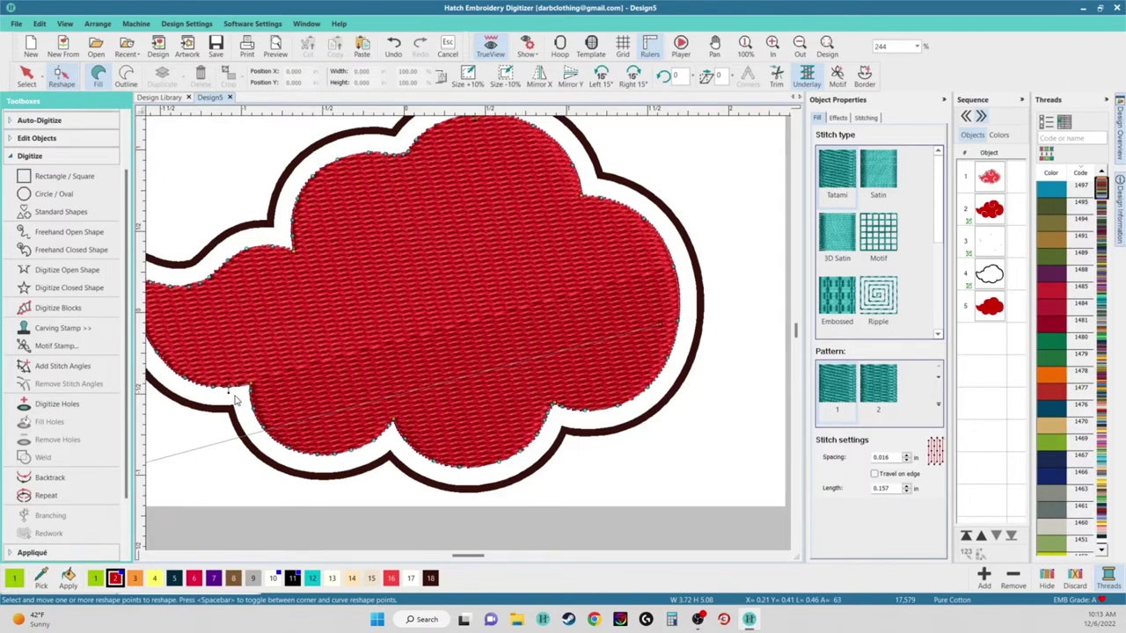
Examine the cloud fill's boundary nodes and stitch entry and exit points at the lower-left notch and top lobe
scroll(227, 391, up, 5)
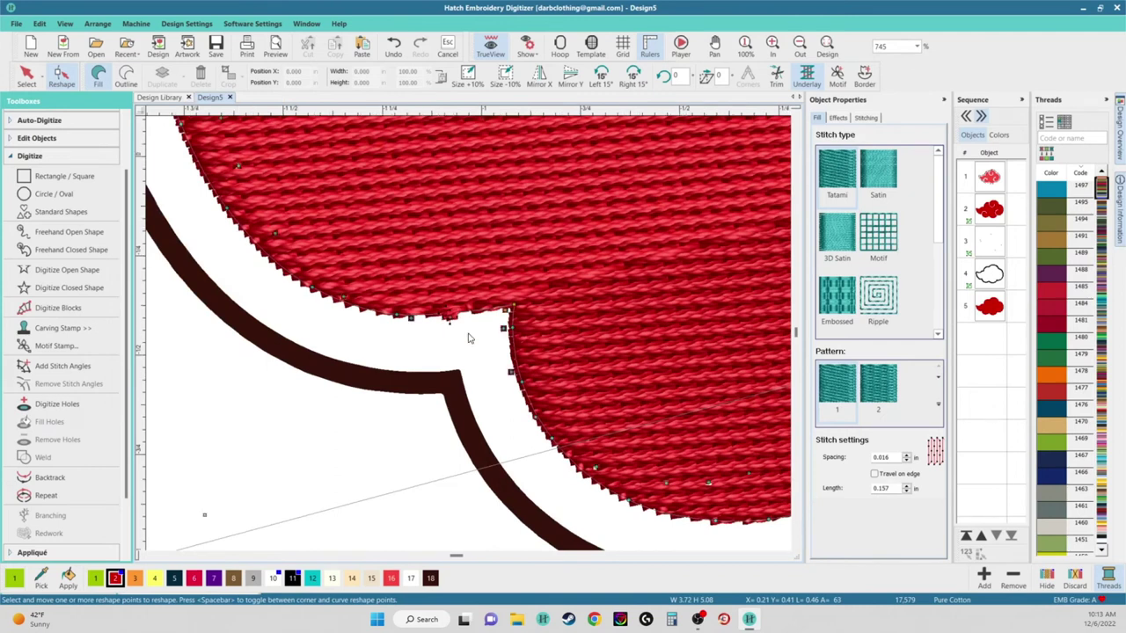
scroll(460, 324, down, 4)
scroll(528, 308, down, 1)
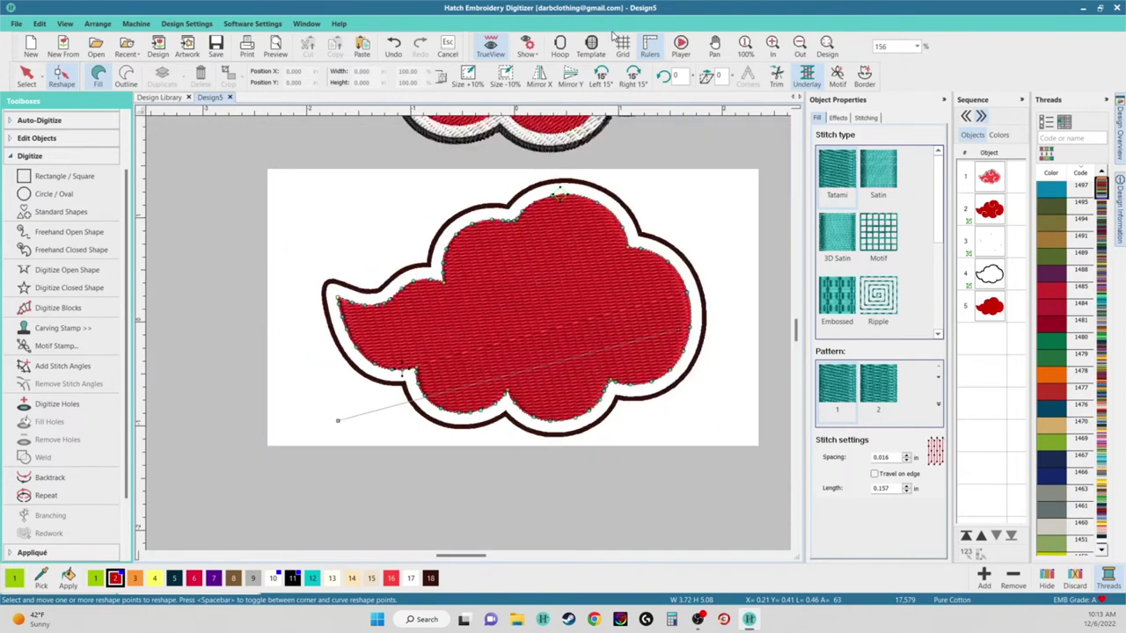
scroll(469, 353, up, 3)
scroll(446, 431, up, 5)
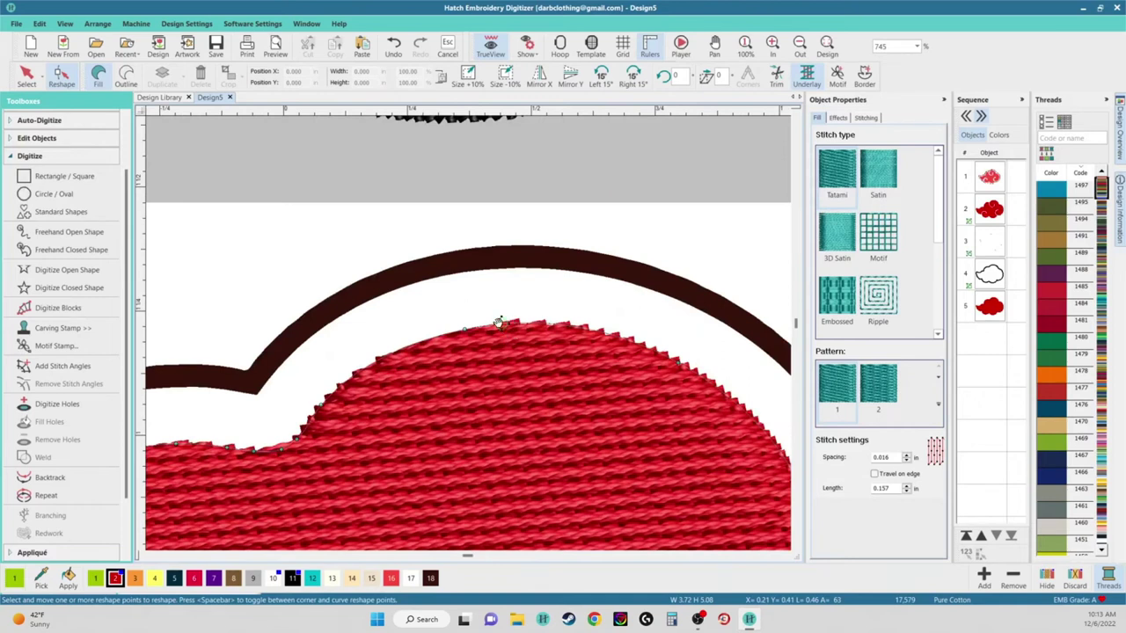
scroll(451, 352, down, 4)
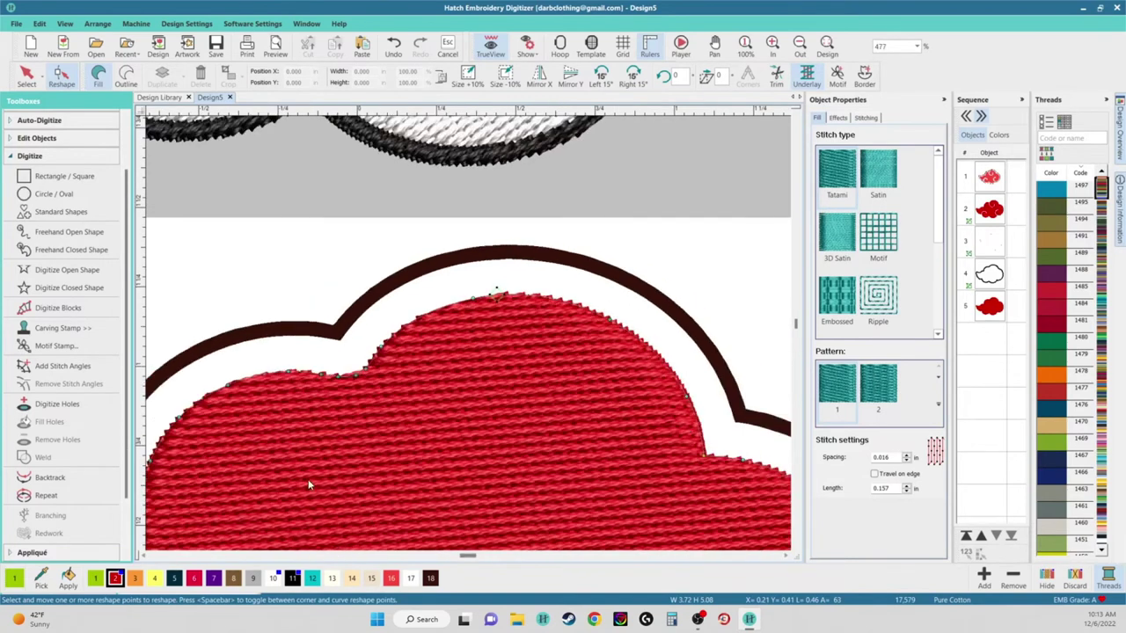
scroll(337, 460, up, 2)
scroll(468, 333, down, 2)
scroll(419, 448, up, 3)
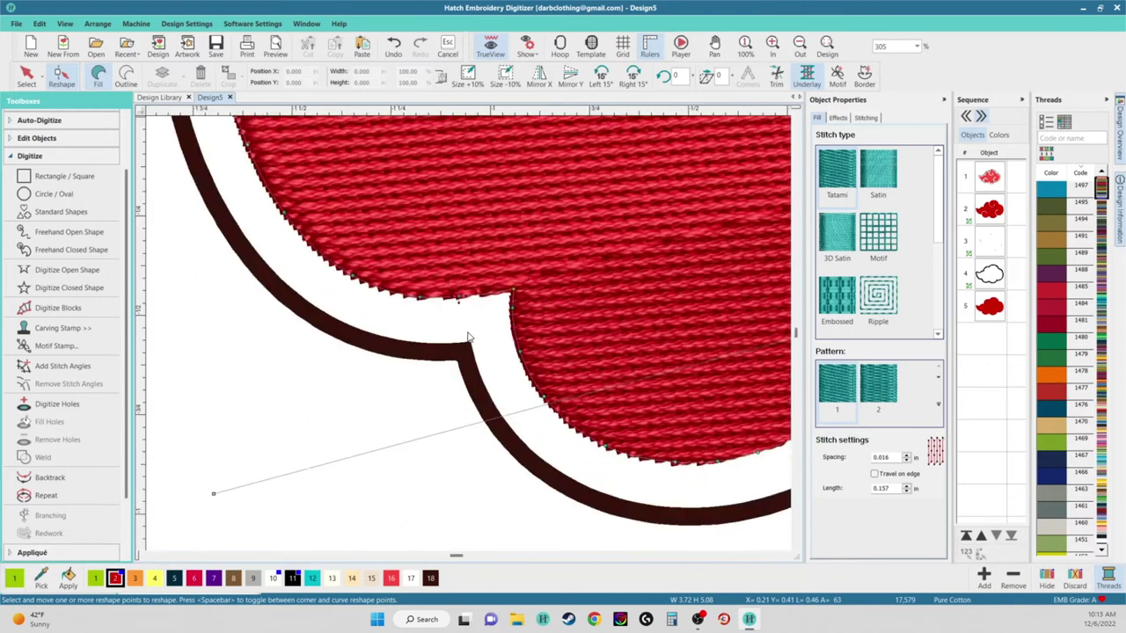
scroll(453, 344, up, 2)
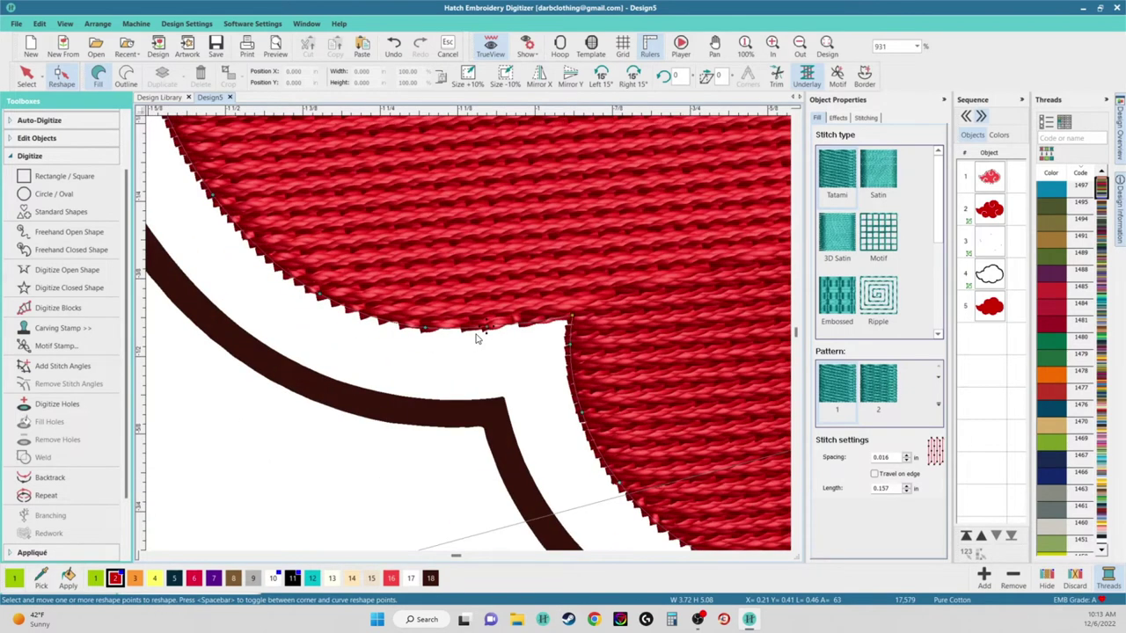
scroll(496, 337, down, 4)
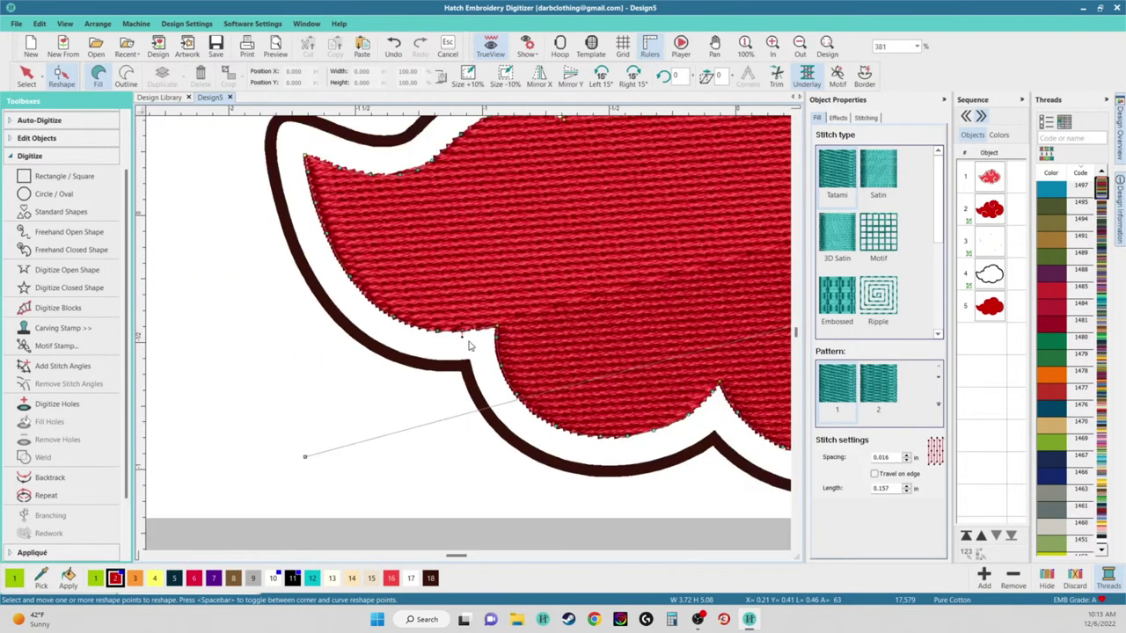
Move the fill's stitch point from the lower-left notch to the bottom lobe's lower-left edge and leave reshaping
middle_click(620, 377)
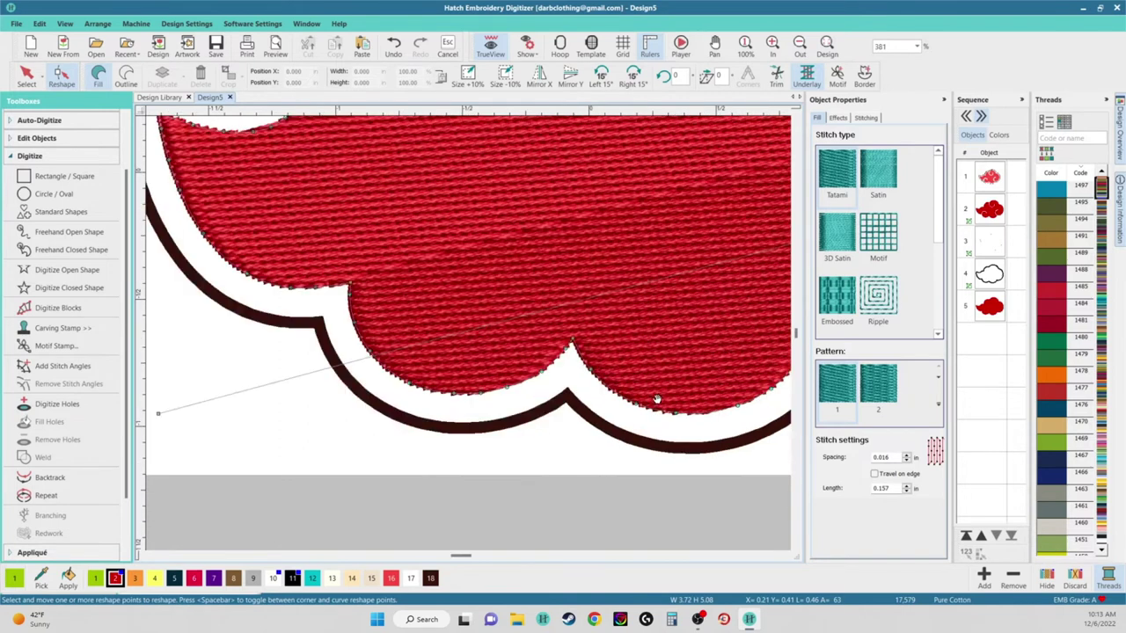
scroll(470, 326, down, 2)
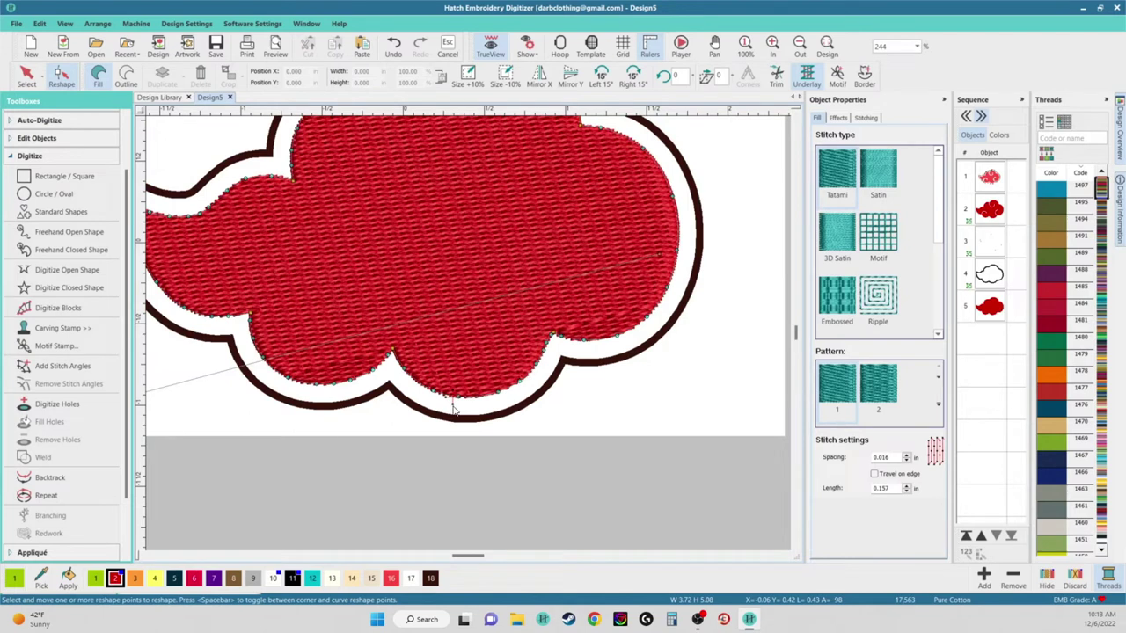
mouse_move(453, 402)
mouse_down()
mouse_move(477, 400)
mouse_move(425, 392)
mouse_up()
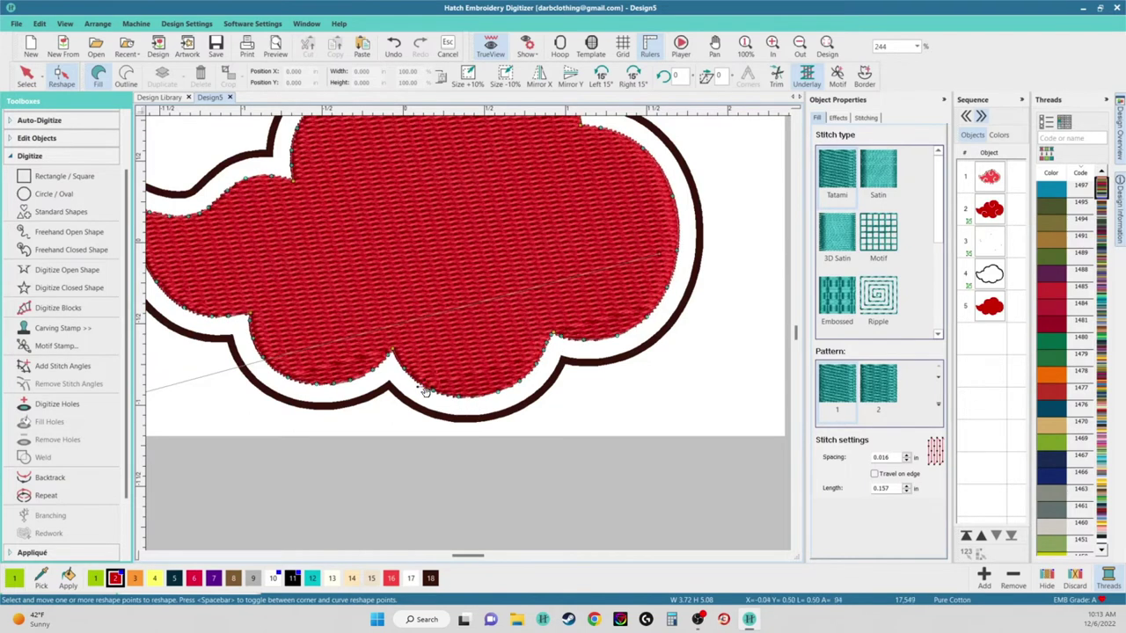
scroll(418, 287, down, 2)
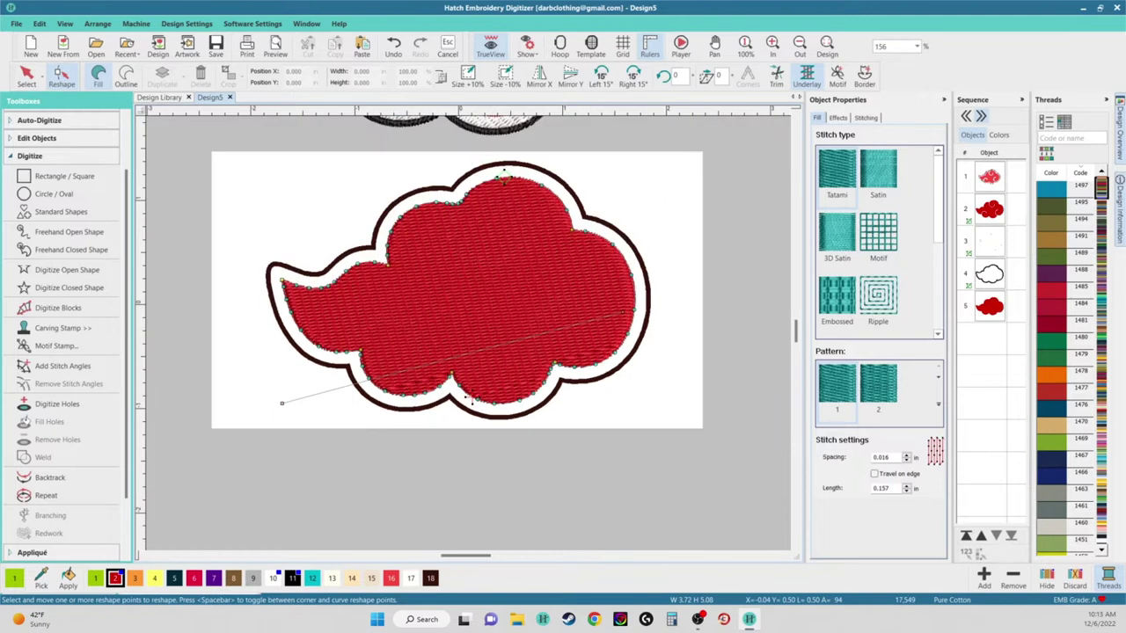
click(28, 77)
Turn the TrueView simulation off and on again to compare the fill's stitches with the swirl artwork beneath
scroll(469, 338, up, 2)
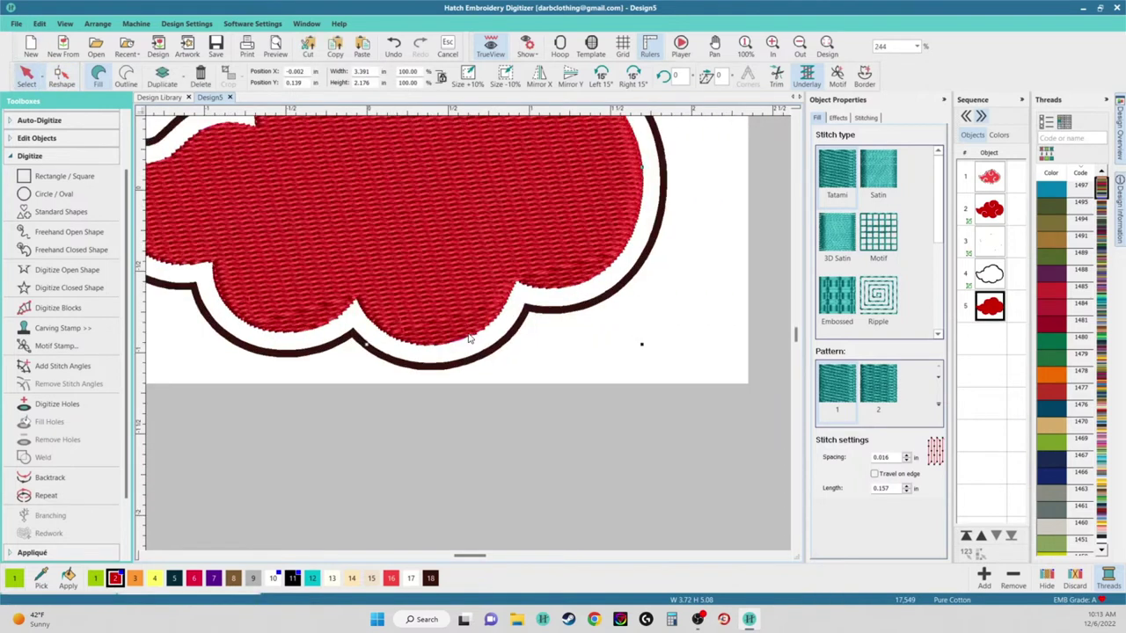
scroll(476, 343, down, 1)
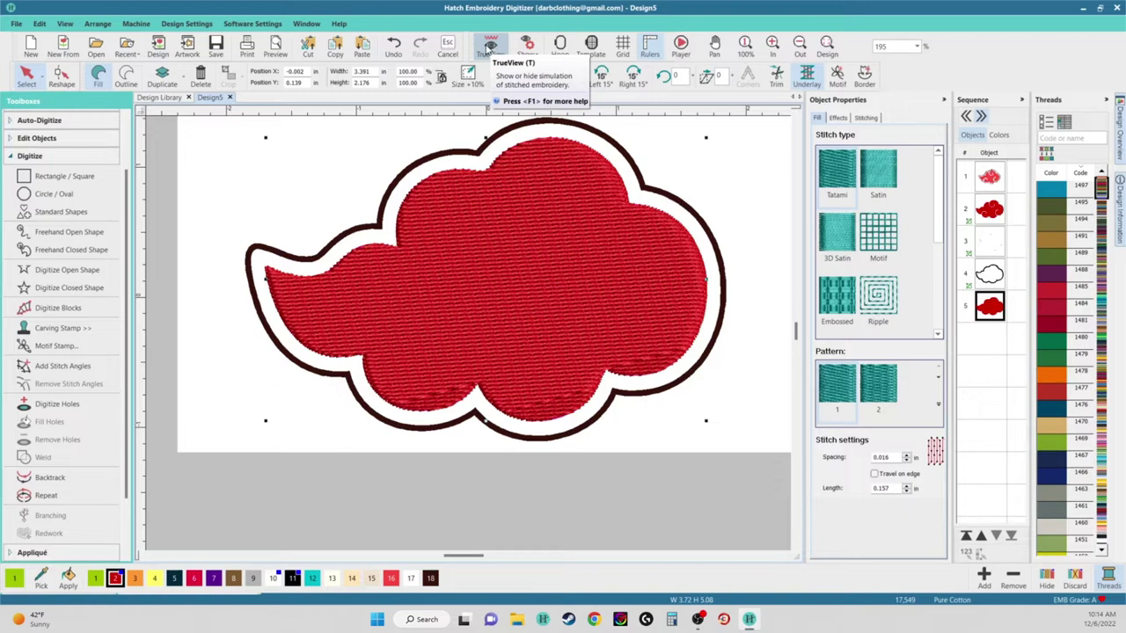
click(489, 49)
scroll(467, 333, up, 2)
scroll(467, 333, down, 2)
scroll(468, 332, up, 2)
scroll(468, 332, down, 2)
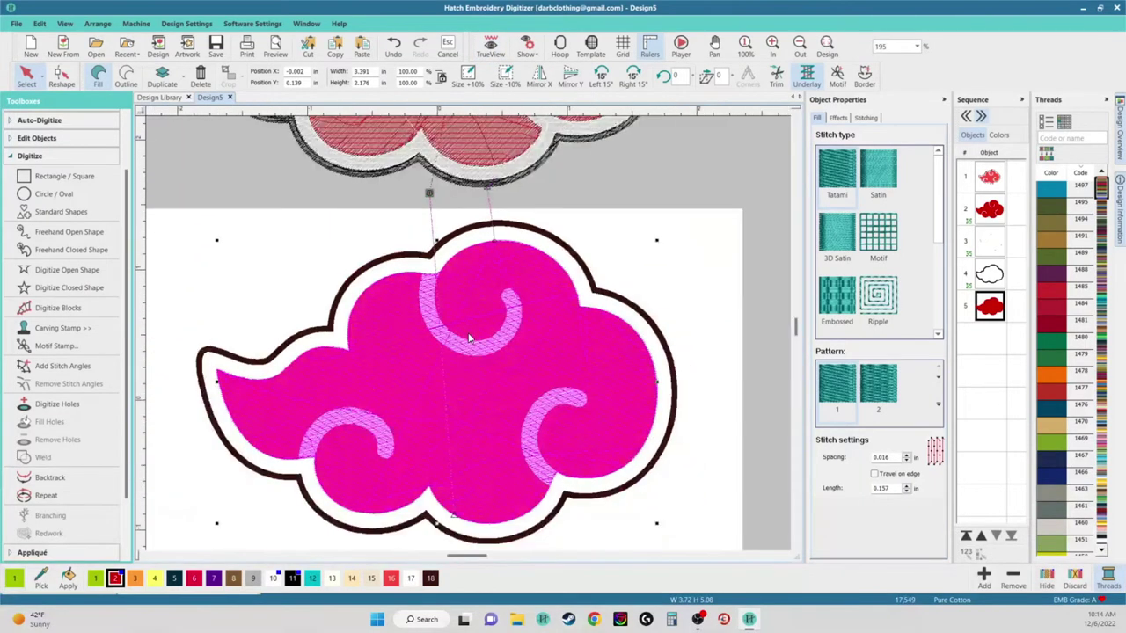
click(490, 48)
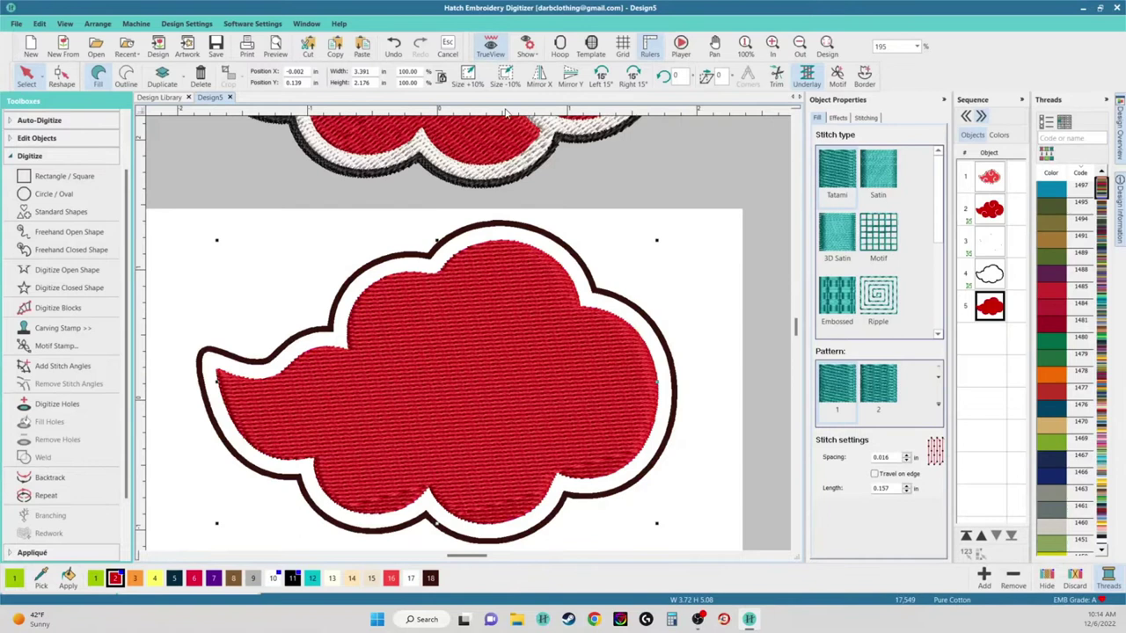
scroll(497, 374, up, 2)
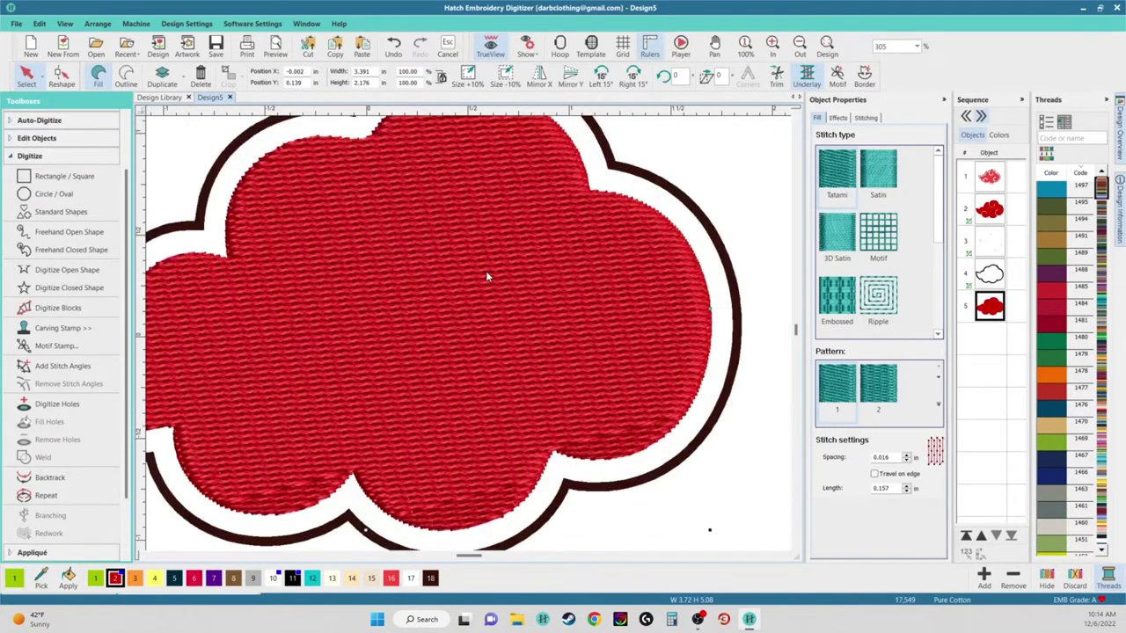
Hide the TrueView simulation and inspect the fill's stitch lines over the white swirls and upper notch
click(490, 48)
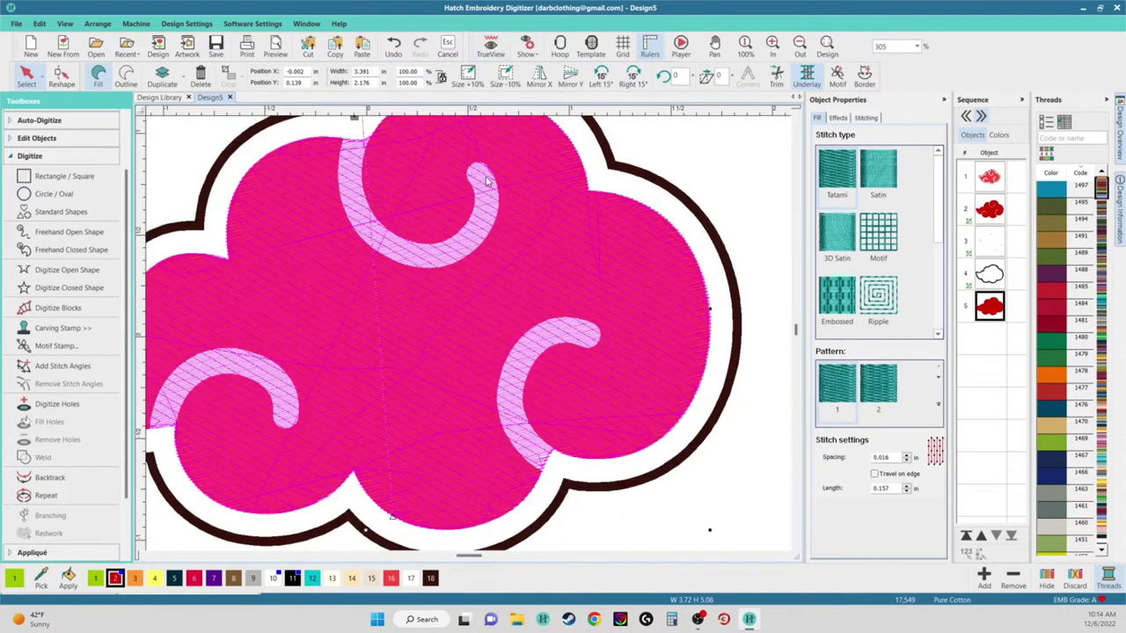
scroll(468, 332, down, 2)
scroll(468, 332, up, 2)
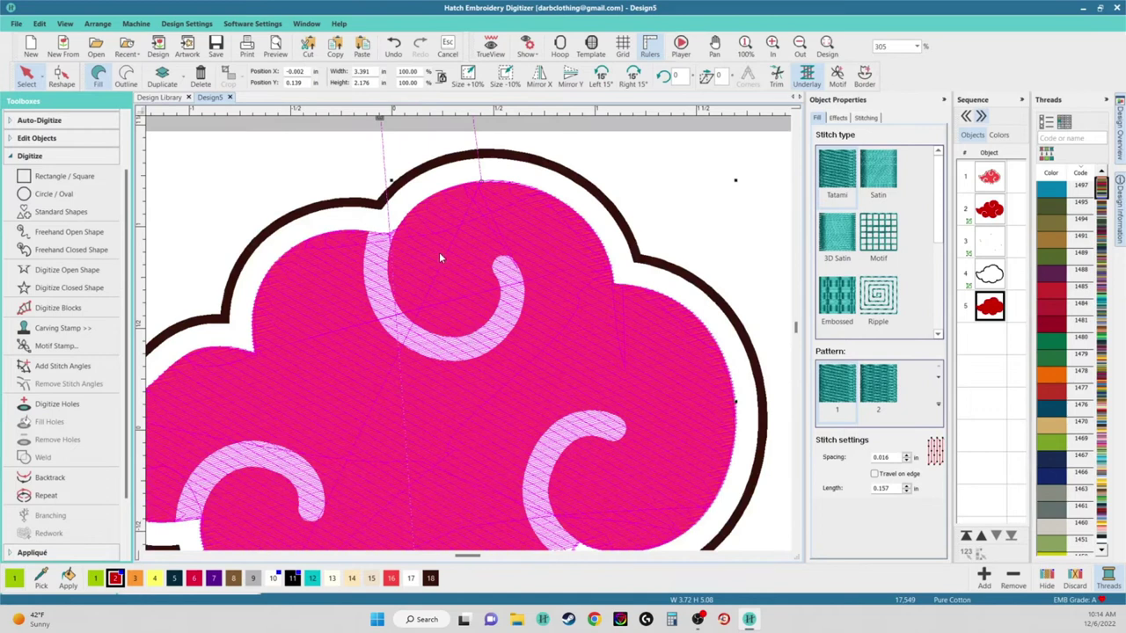
scroll(439, 252, down, 3)
scroll(466, 290, up, 2)
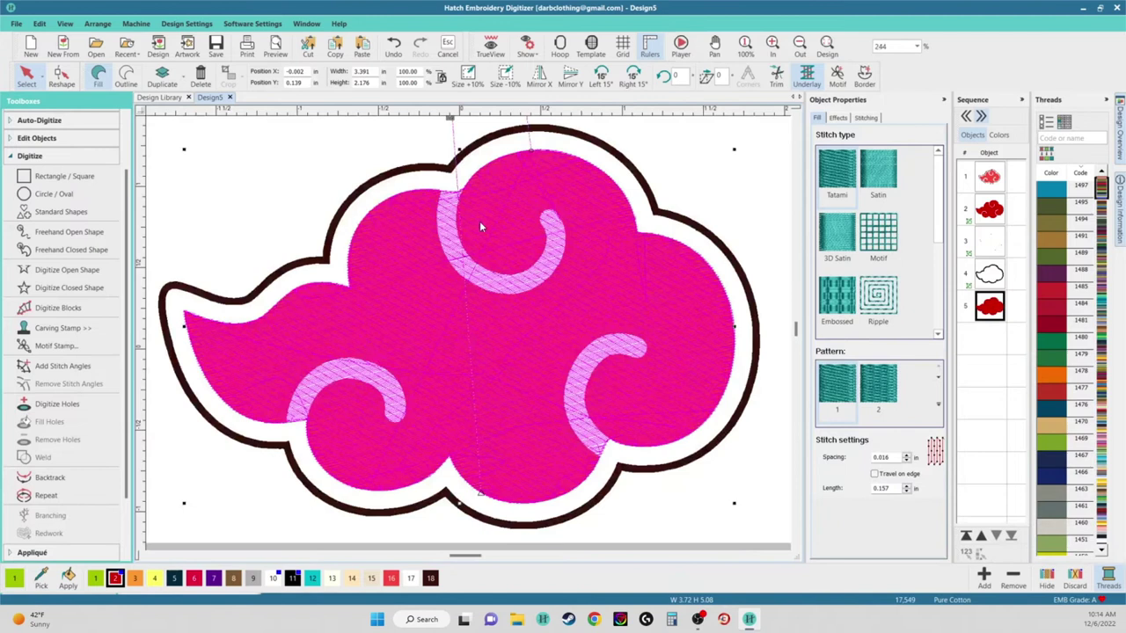
scroll(462, 338, up, 2)
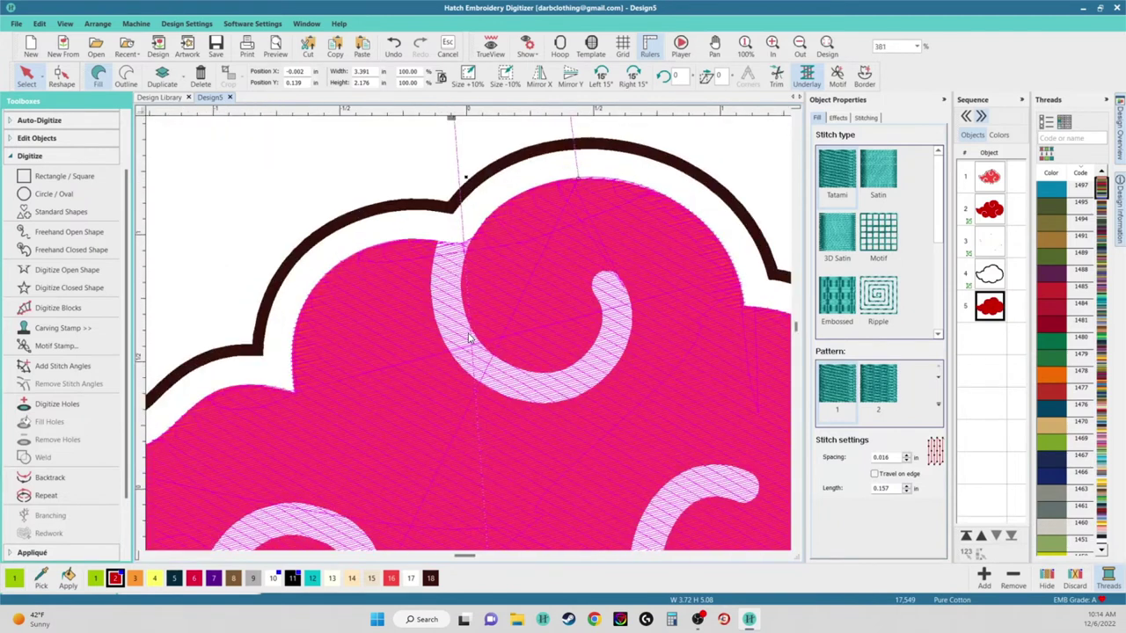
scroll(468, 338, down, 3)
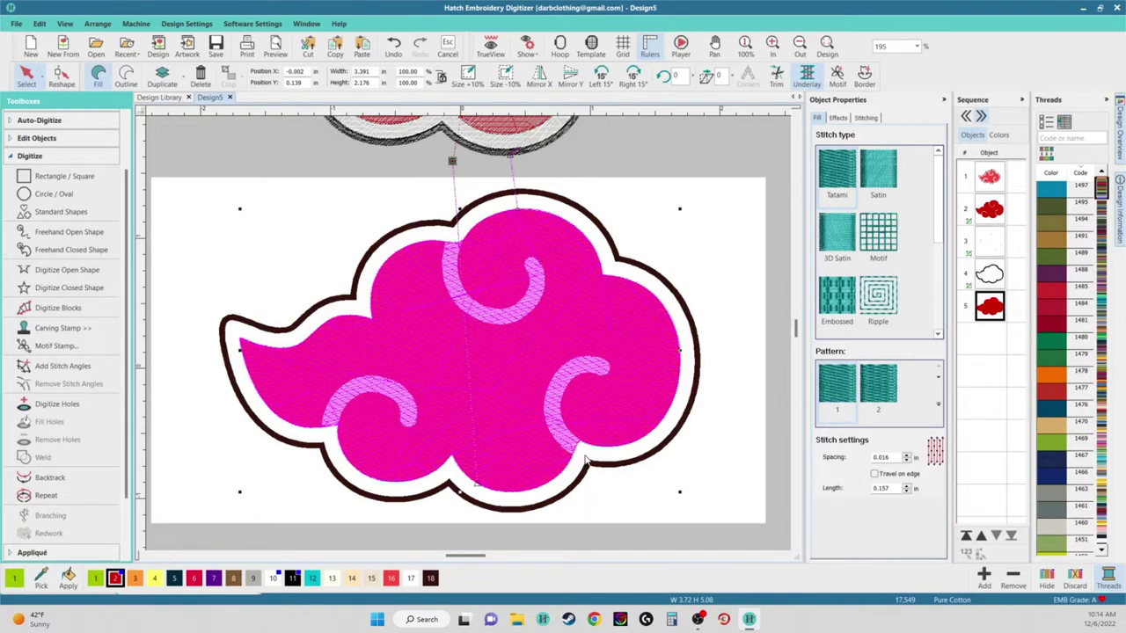
scroll(438, 168, up, 4)
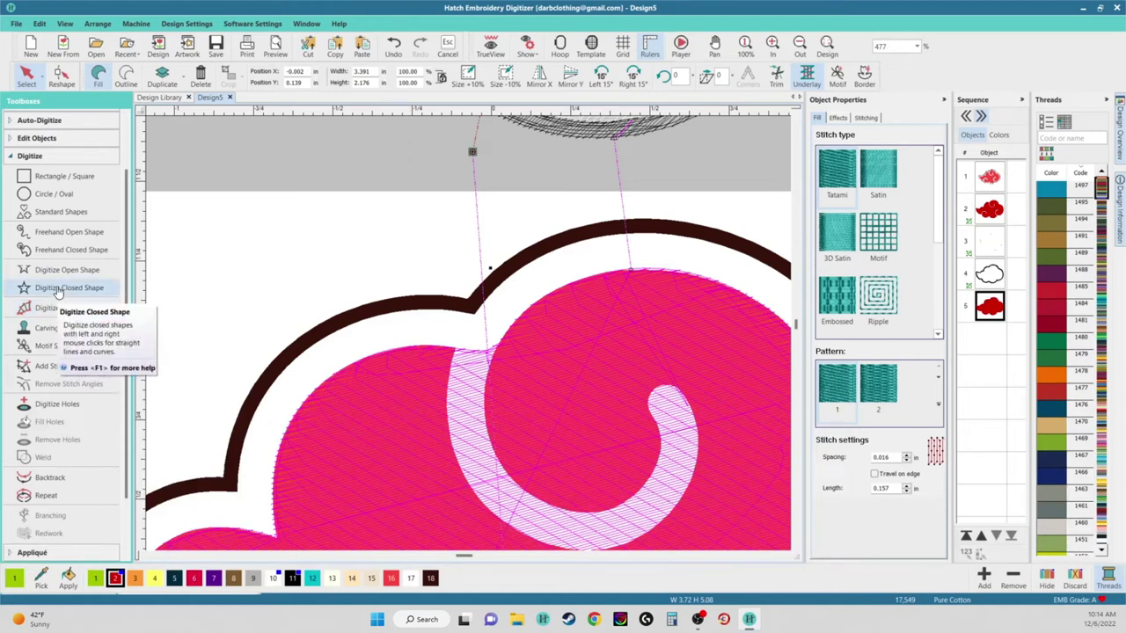
Start a new closed shape at the dark outline's upper notch, drop to the red edge, and trace the upper-left lobe to the next notch
click(57, 290)
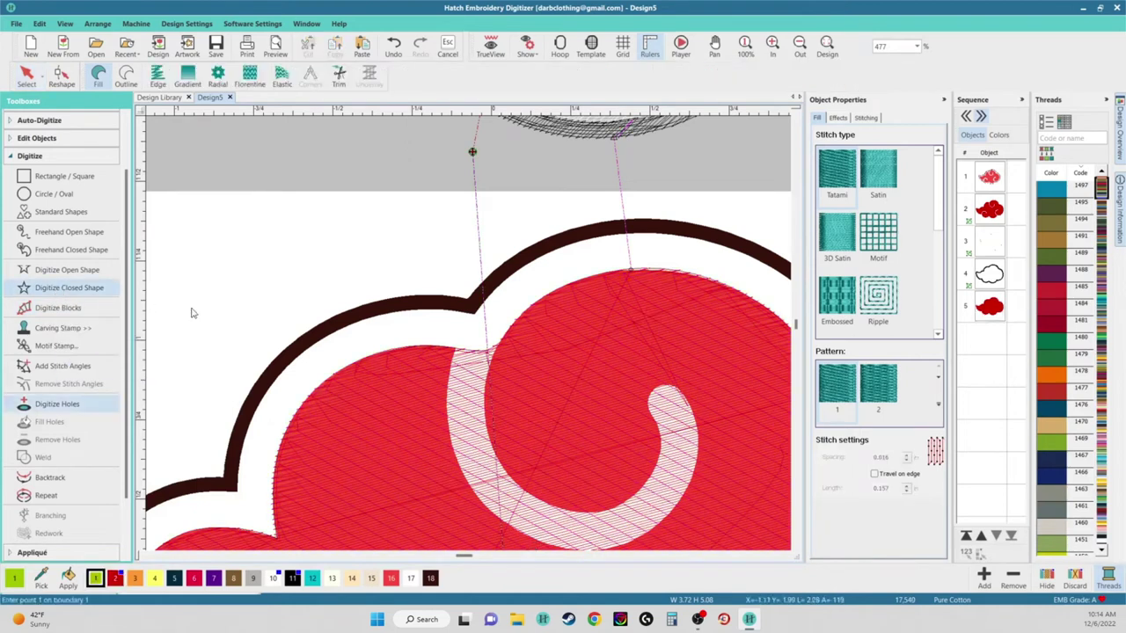
scroll(483, 317, up, 3)
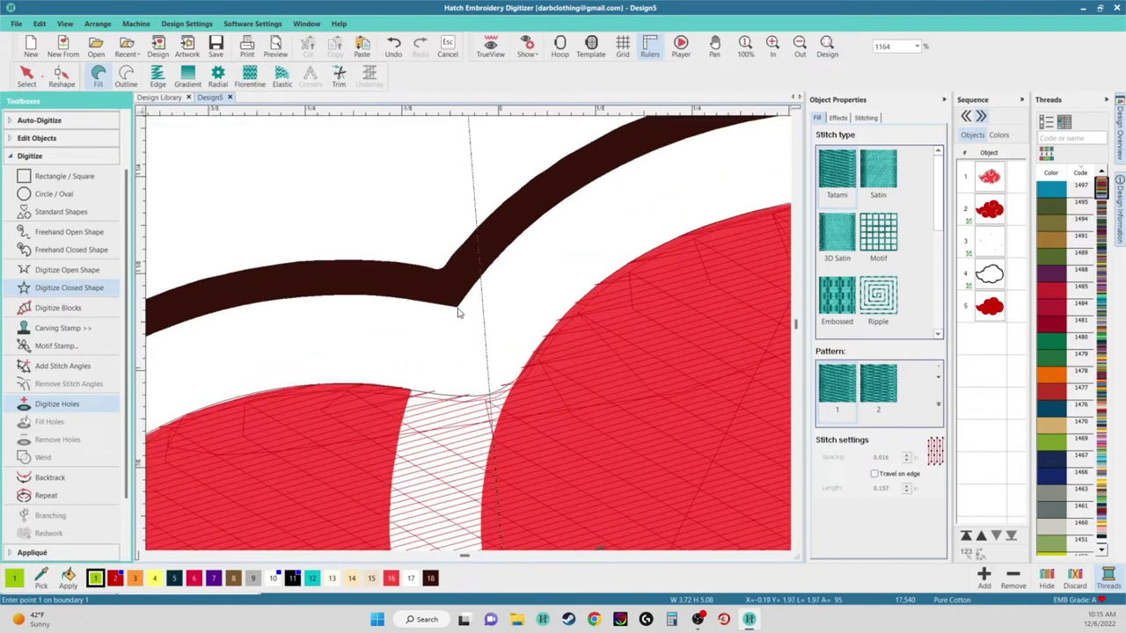
click(457, 307)
click(467, 398)
click(382, 392)
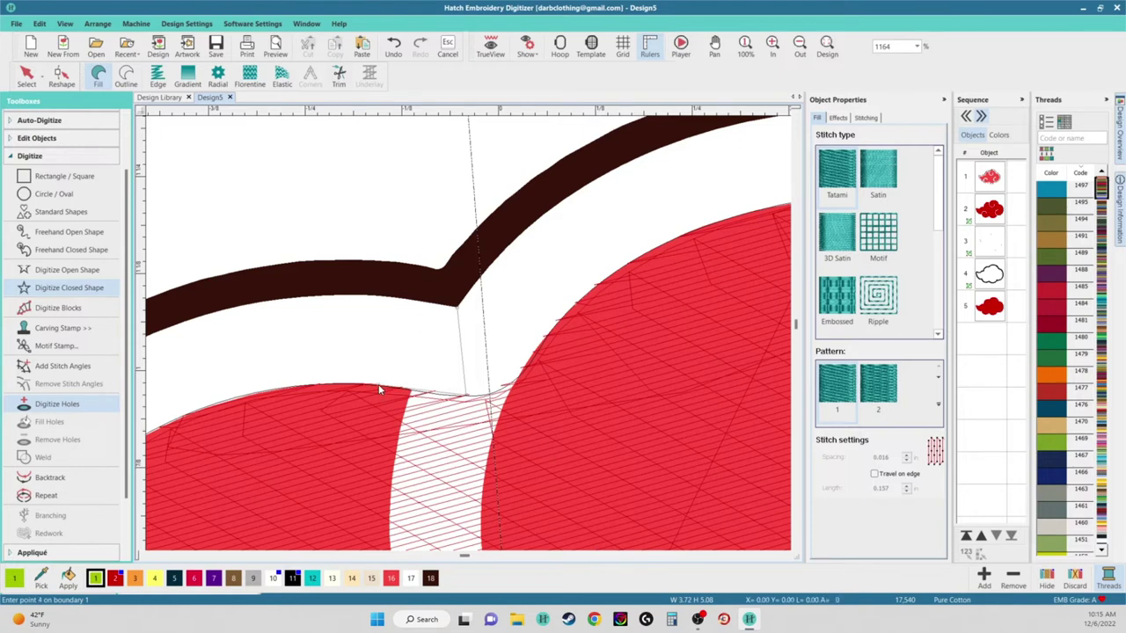
click(221, 404)
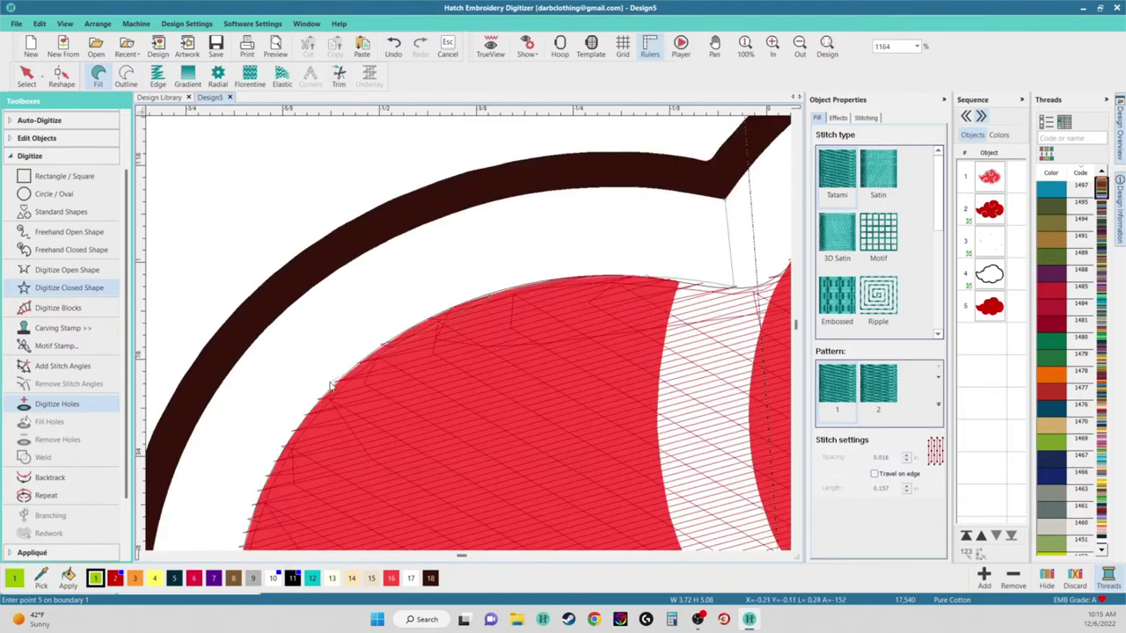
click(283, 453)
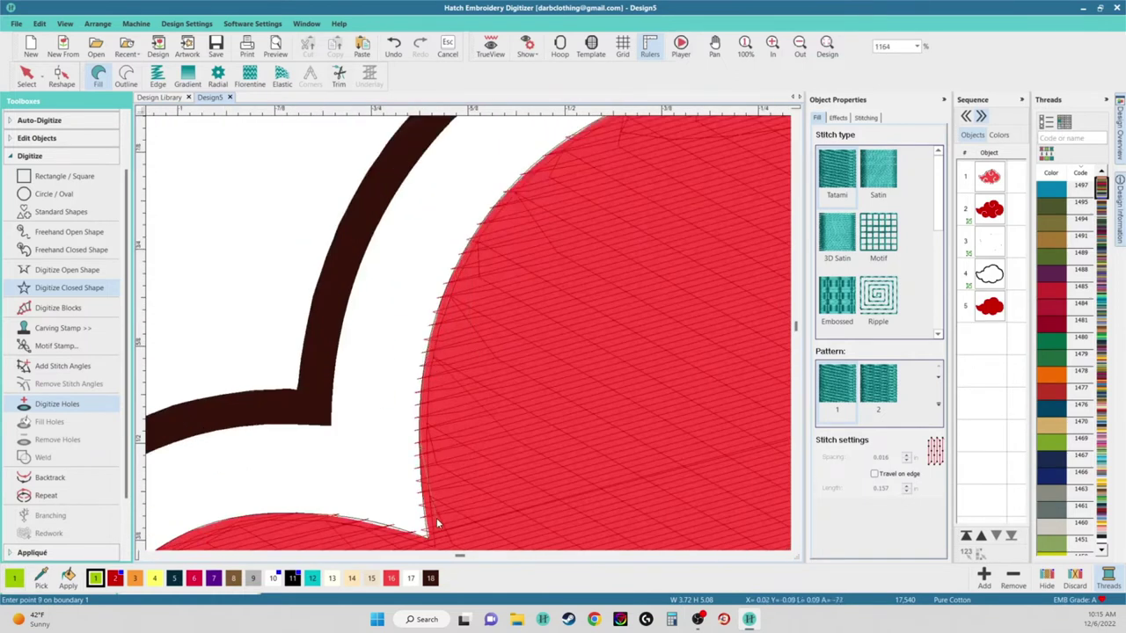
click(447, 443)
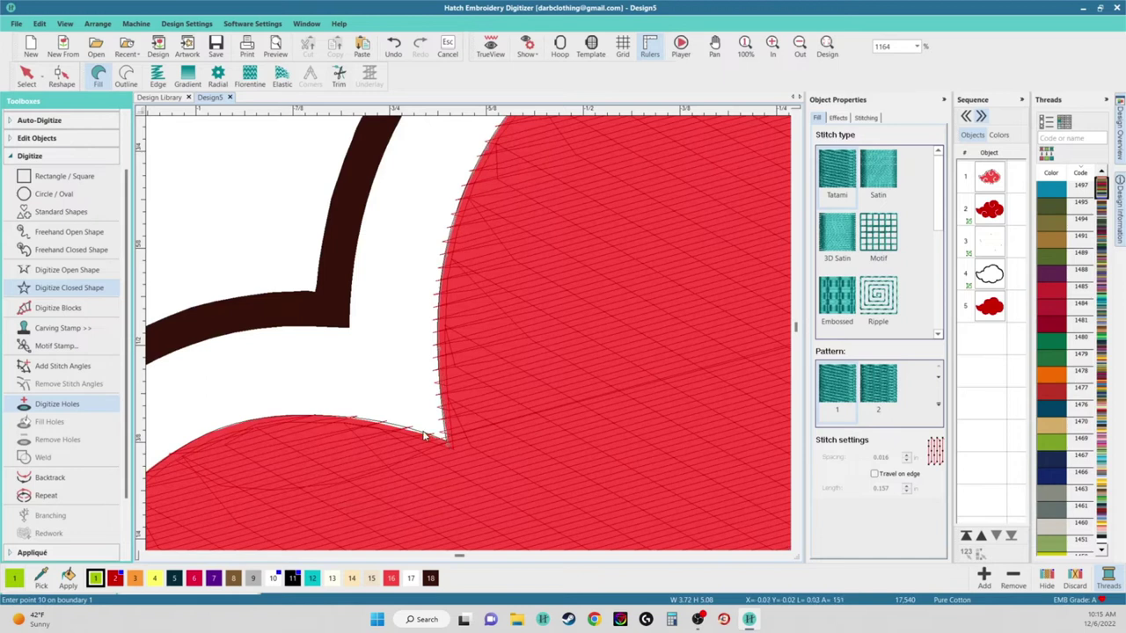
Continue the closed shape along the red edge from the notch, over the small left lobe and into the dip beyond it
right_click(394, 427)
click(296, 421)
click(192, 443)
click(410, 317)
click(320, 395)
click(255, 444)
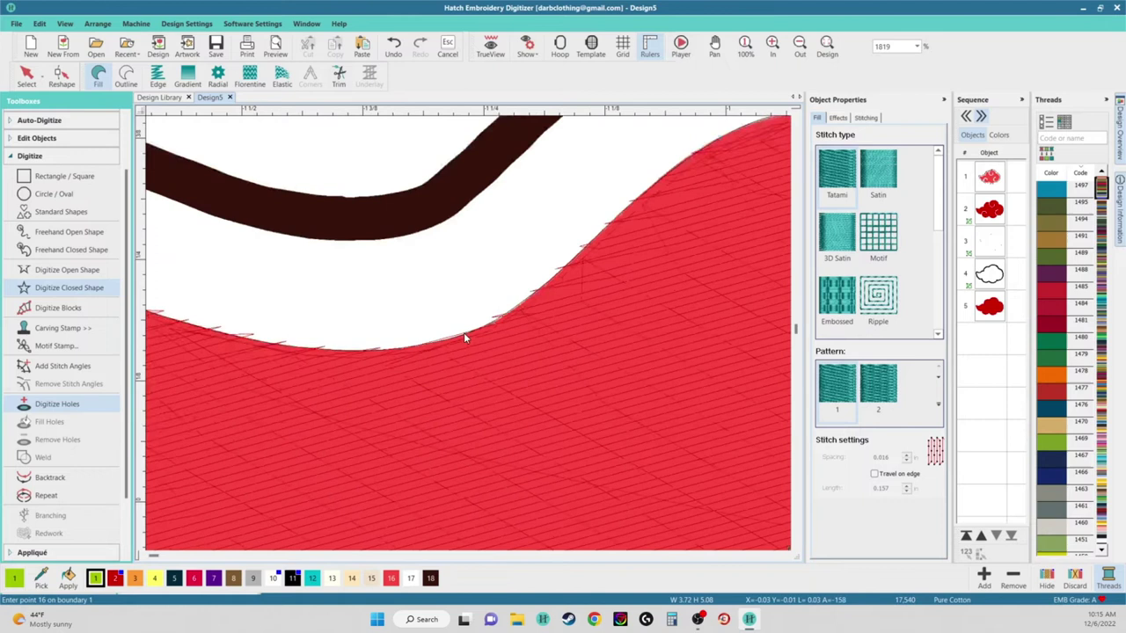
click(416, 345)
click(254, 345)
scroll(182, 330, down, 1)
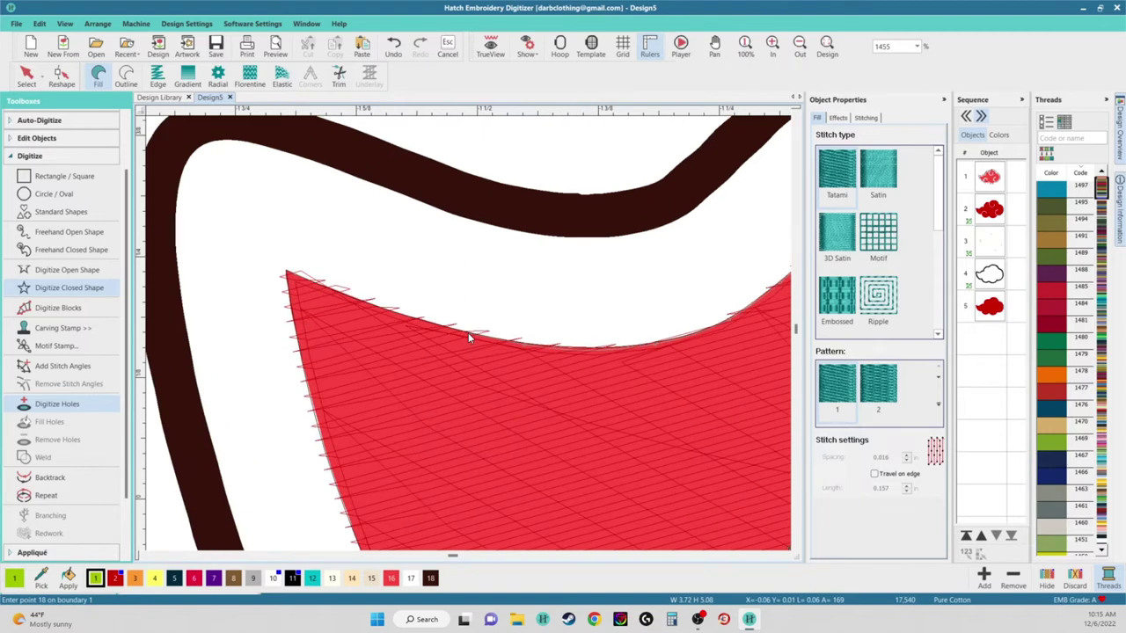
Trace the red edge out of the dip to the pointed left tip and turn the boundary down its left side
click(468, 332)
click(346, 299)
click(288, 275)
click(305, 368)
Trace the red shape's curved left edge down from the pointed tip toward the bottom of the left lobe
scroll(324, 435, up, 2)
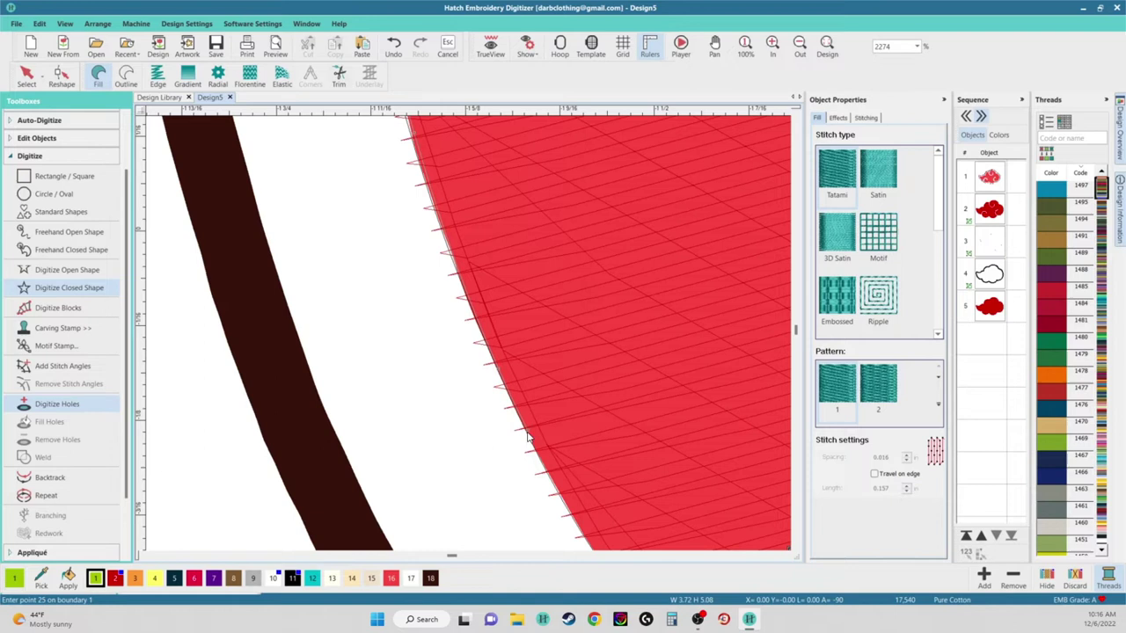
scroll(528, 437, up, 1)
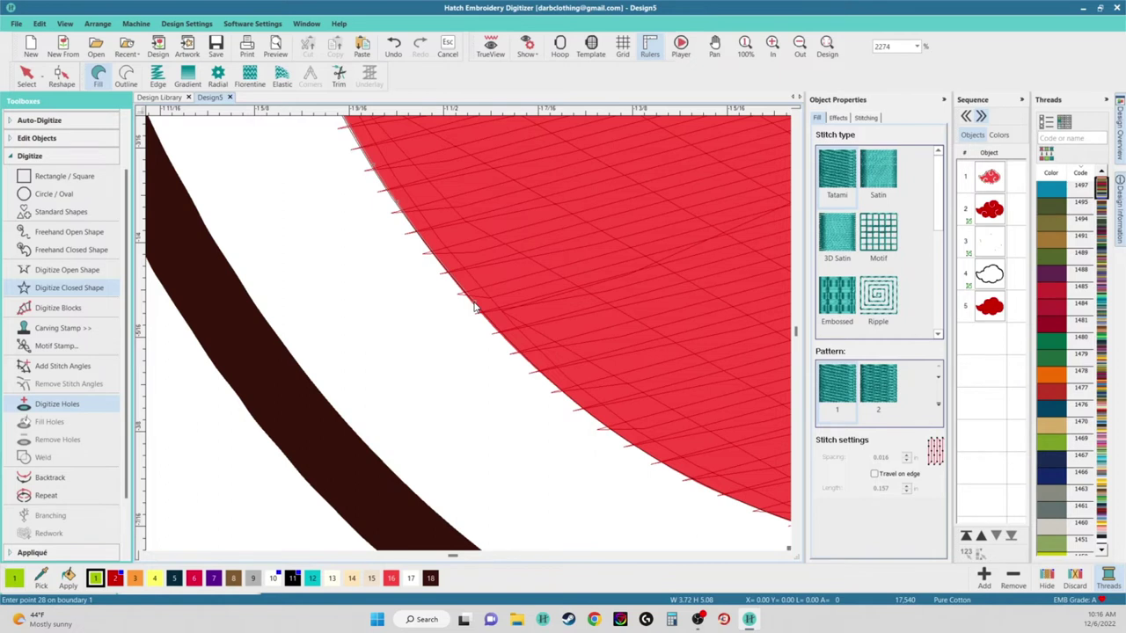
click(527, 361)
scroll(545, 395, down, 3)
click(517, 361)
click(560, 382)
Trace the left lobe's lower red edge across its base to just inside the open end of the white swirl
scroll(581, 401, down, 2)
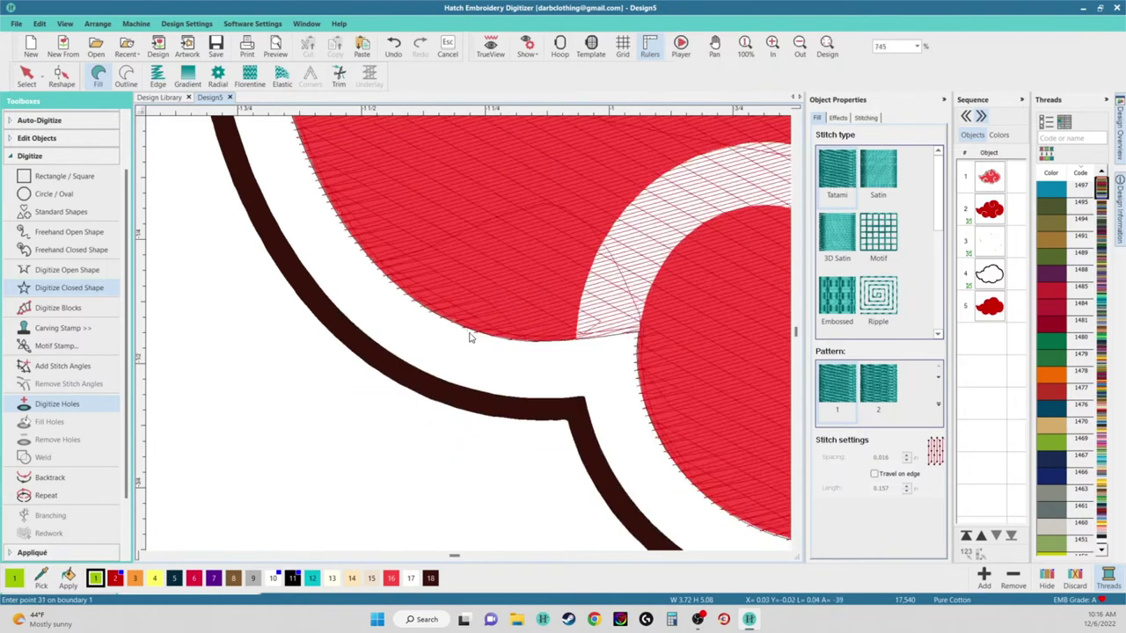
scroll(468, 337, up, 2)
click(625, 353)
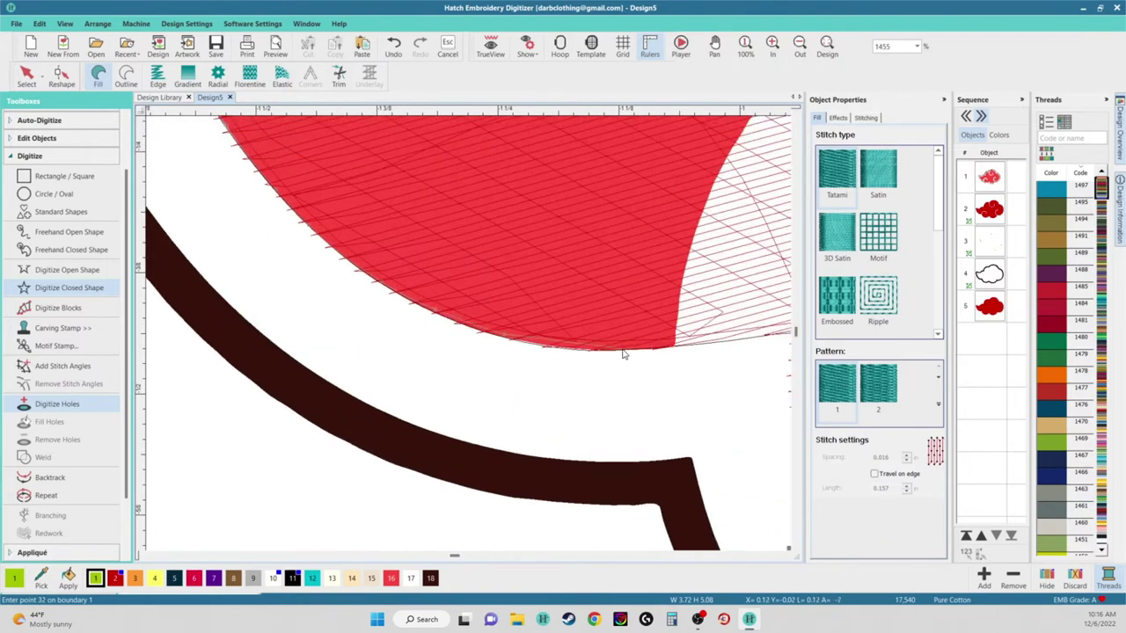
scroll(467, 339, down, 5)
scroll(469, 338, up, 4)
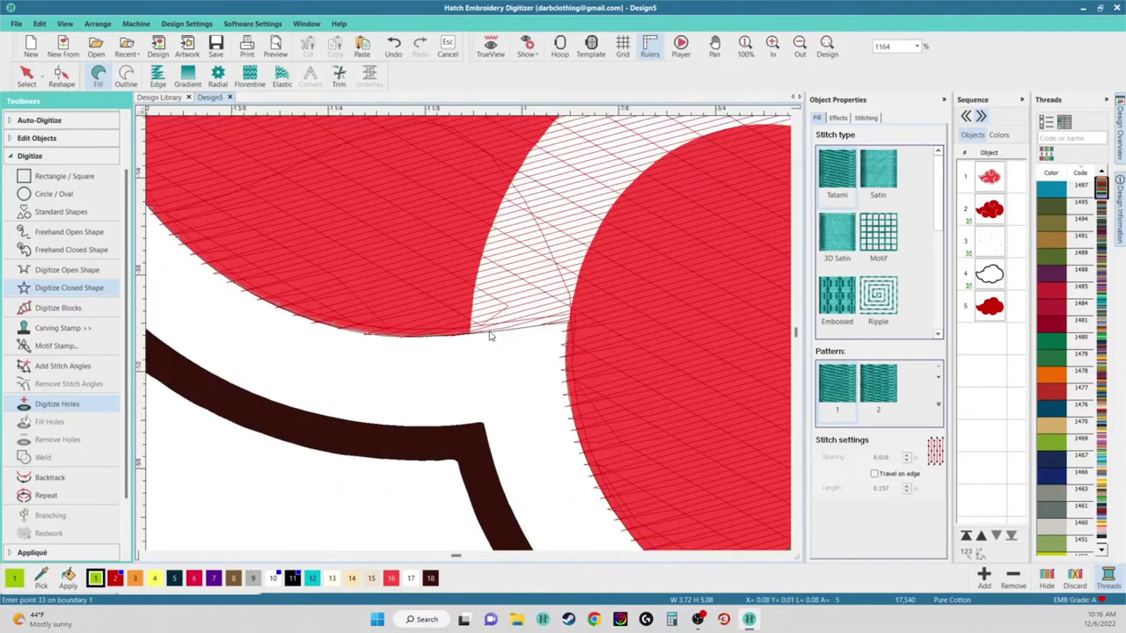
click(490, 335)
Take the boundary down to the dark outline's lower-left notch and trace the outline's inner edge back up the left side
click(453, 427)
click(304, 410)
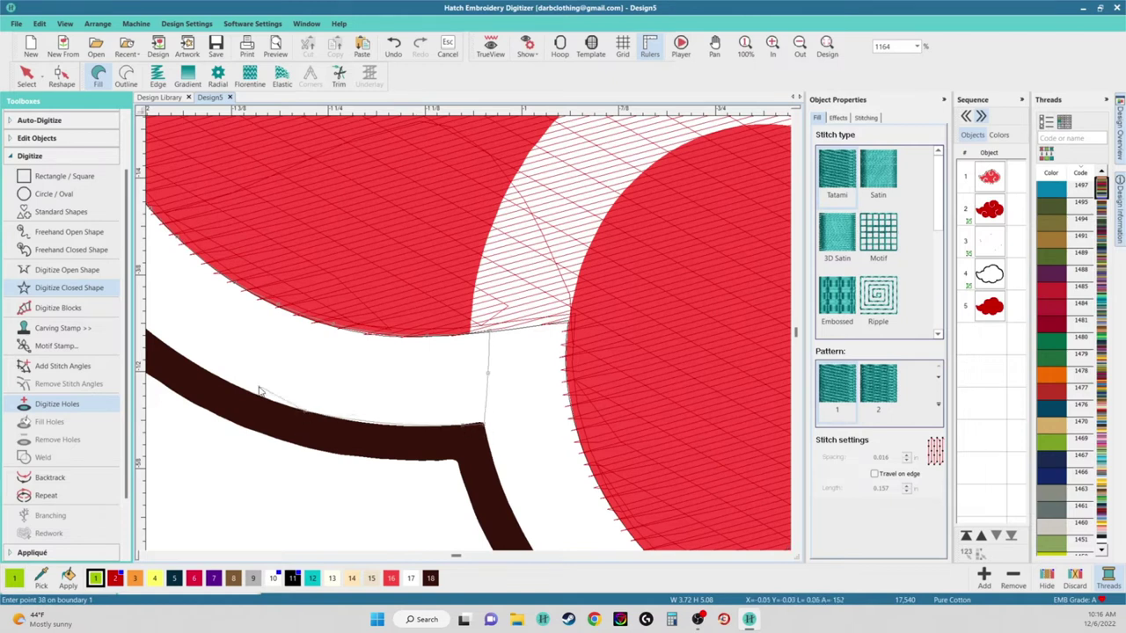
scroll(314, 329, down, 2)
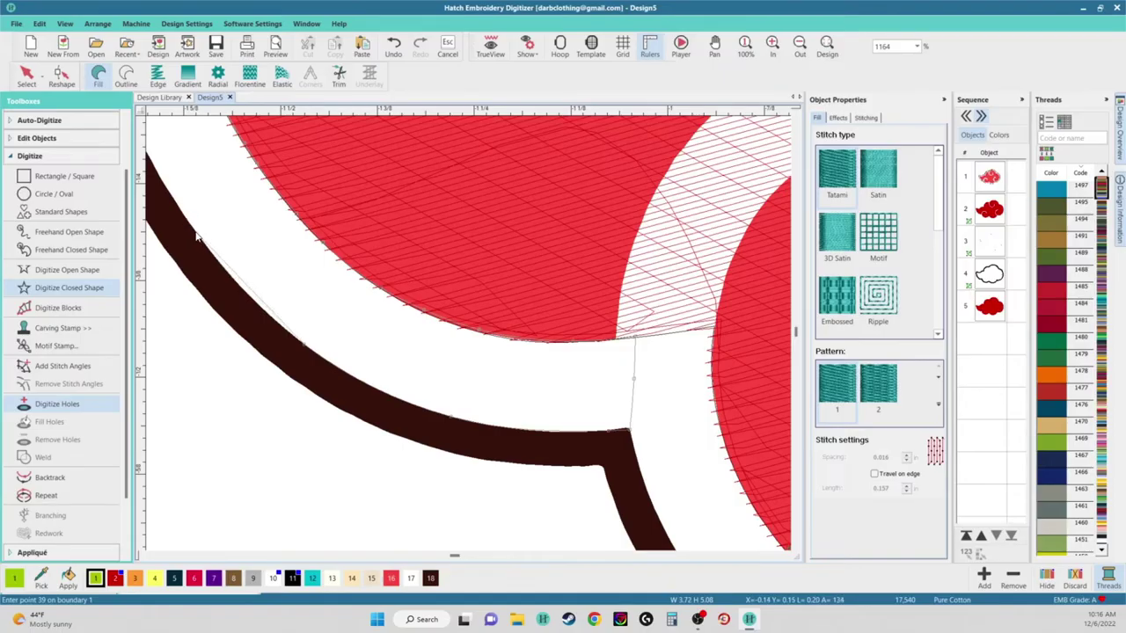
click(195, 234)
scroll(194, 233, down, 2)
click(408, 211)
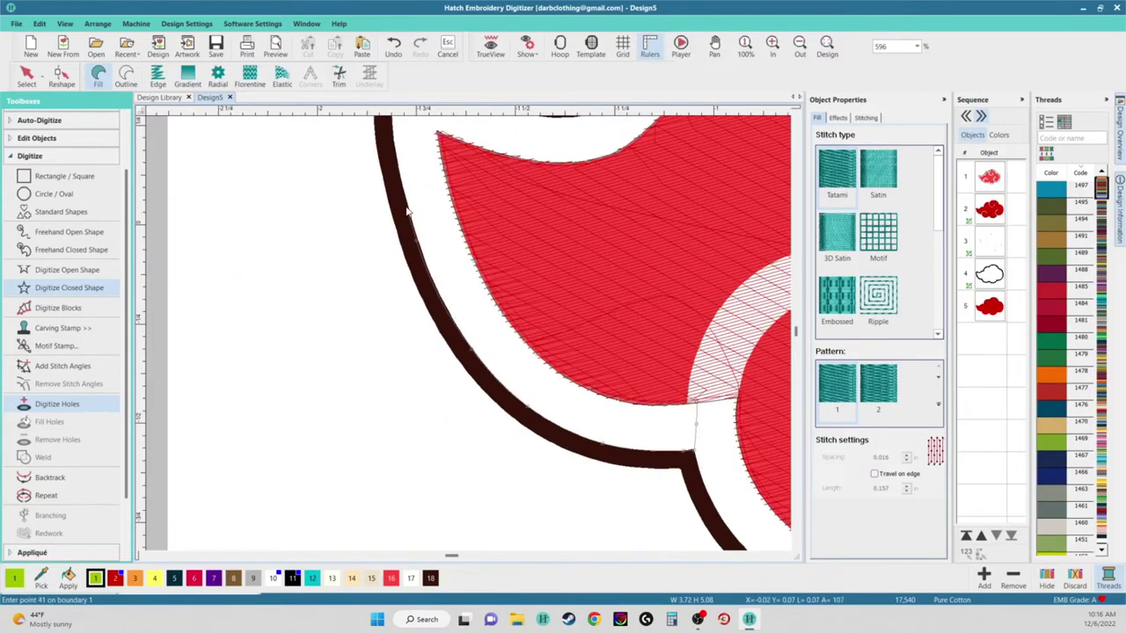
scroll(407, 211, down, 3)
scroll(468, 334, up, 5)
right_click(448, 406)
click(449, 350)
click(458, 320)
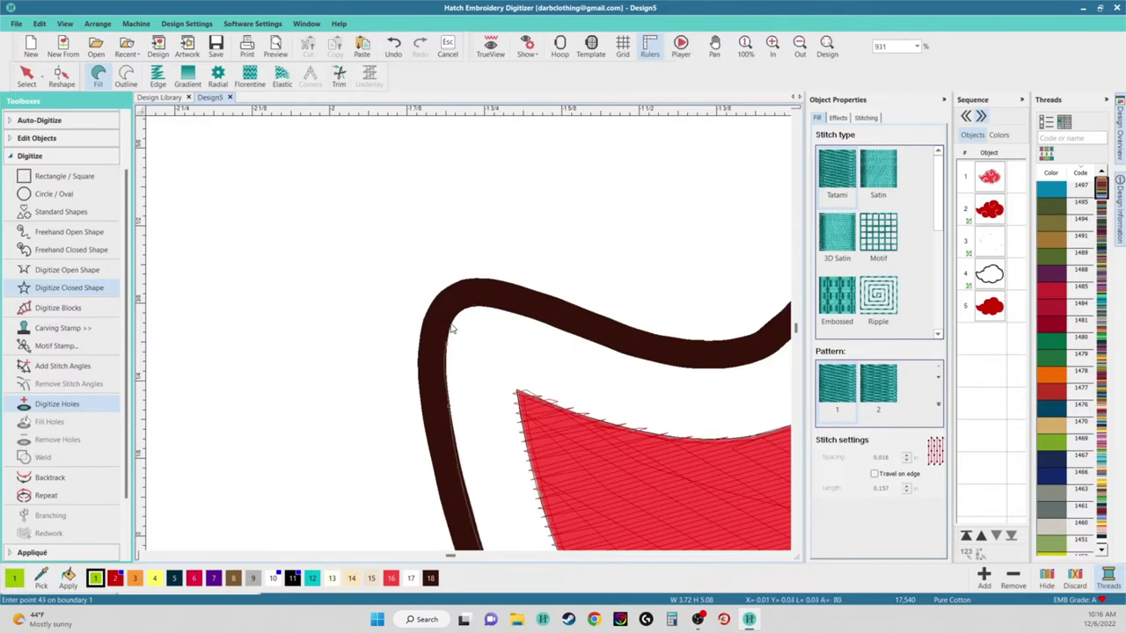
key(BackSpace)
key(BackSpace)
scroll(467, 344, down, 3)
scroll(466, 337, up, 2)
key(BackSpace)
Retrace the dark outline's inner edge up the left side to the start of the rounded left tip
click(490, 420)
click(454, 340)
click(426, 241)
click(417, 167)
scroll(417, 167, up, 1)
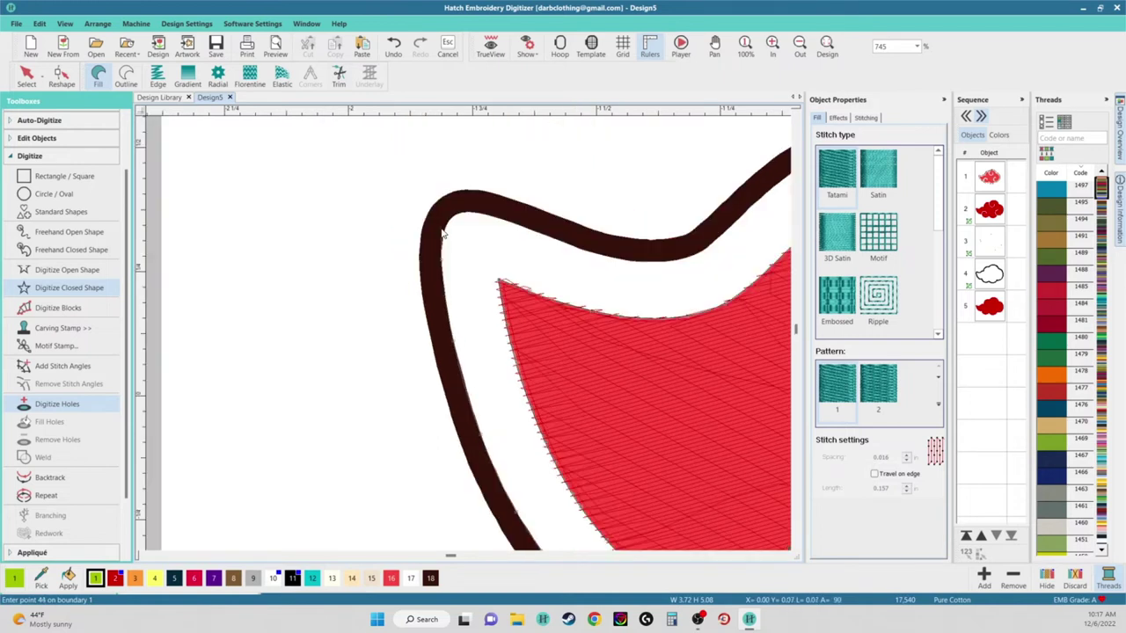
click(443, 233)
scroll(470, 339, up, 1)
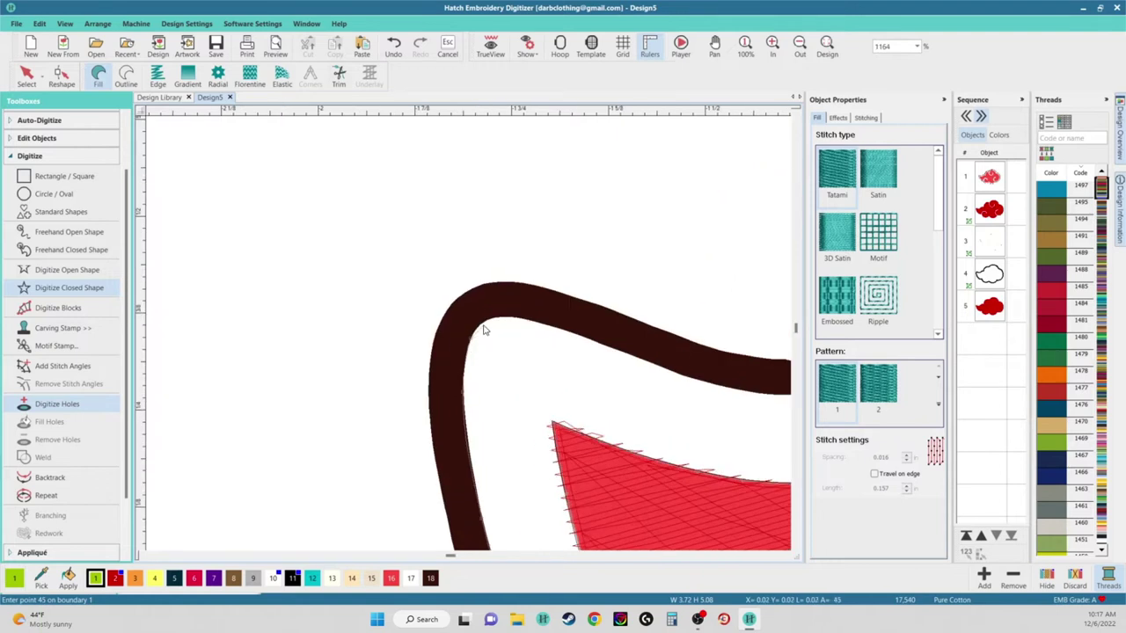
Trace the dark outline's inner edge around the rounded left tip and along the slope toward the dip
click(483, 327)
click(503, 319)
click(544, 328)
click(582, 342)
click(637, 359)
scroll(638, 361, down, 2)
Trace the dark outline's inner edge through the dip and up over the small left lobe to the next notch
click(500, 338)
click(531, 339)
click(577, 332)
click(610, 310)
key(c)
click(420, 334)
click(467, 313)
click(515, 299)
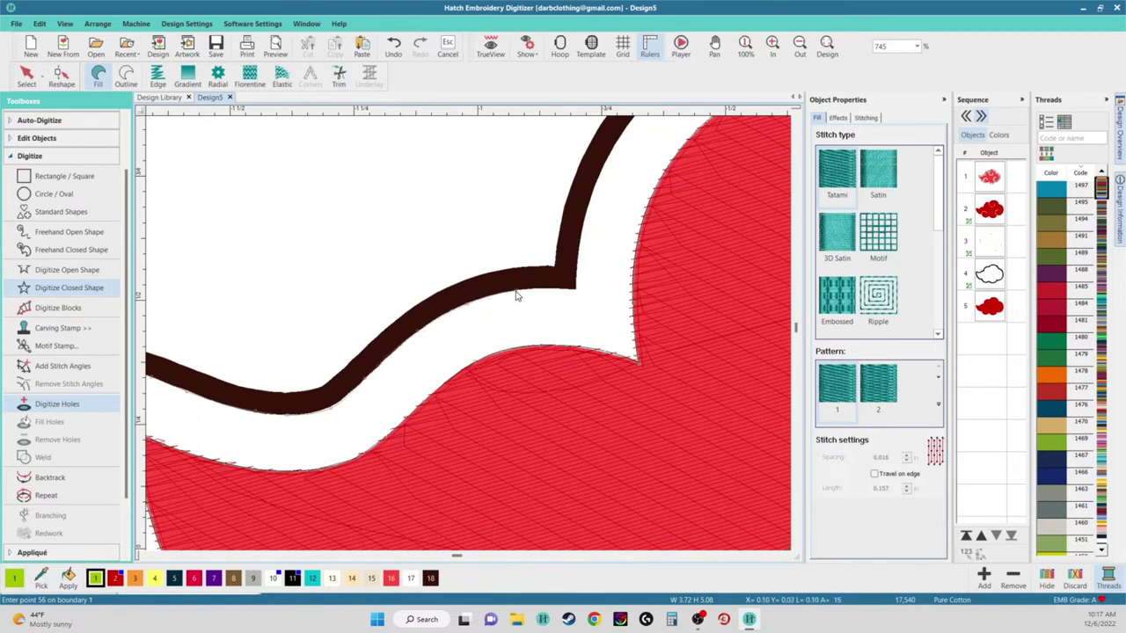
click(577, 295)
Trace the dark outline's inner edge around the upper-left lobe to the upper notch and close the border shape
scroll(588, 280, down, 3)
scroll(467, 313, up, 4)
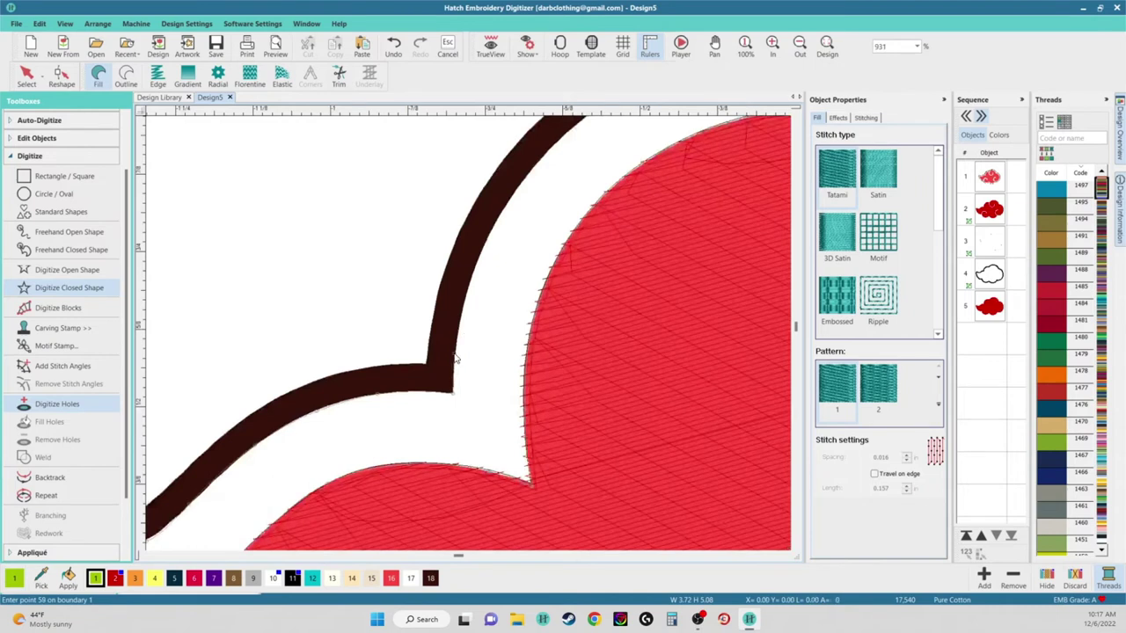
right_click(480, 261)
right_click(519, 188)
scroll(603, 124, down, 1)
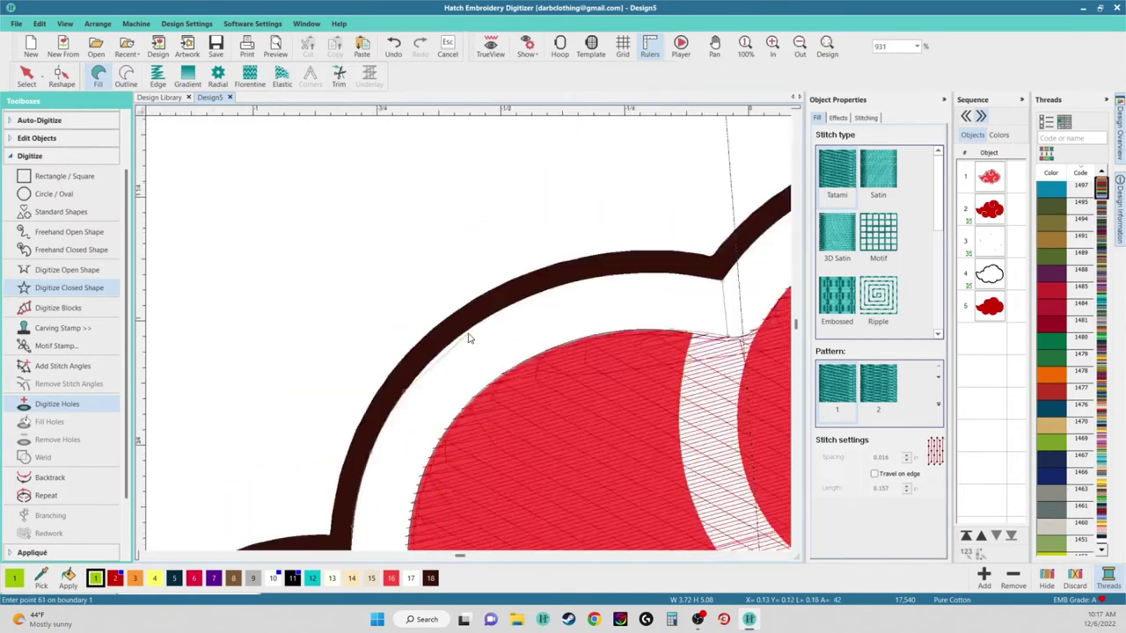
scroll(468, 334, up, 1)
right_click(470, 328)
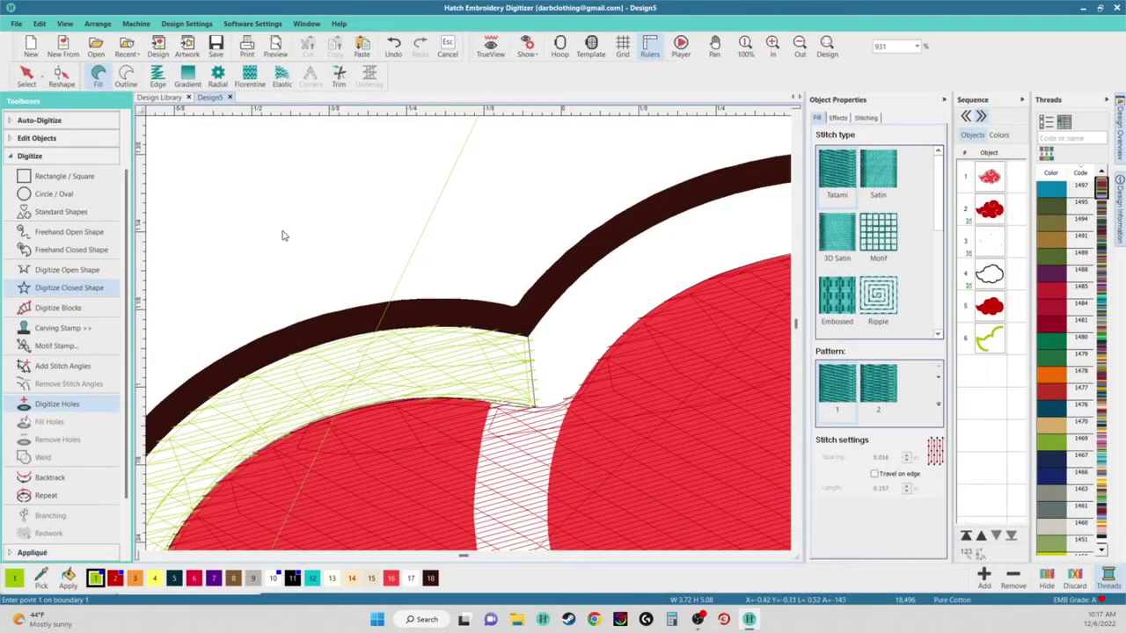
Turn on the TrueView simulation and inspect the new green border section along the cloud's left side
scroll(471, 337, down, 3)
scroll(467, 337, up, 2)
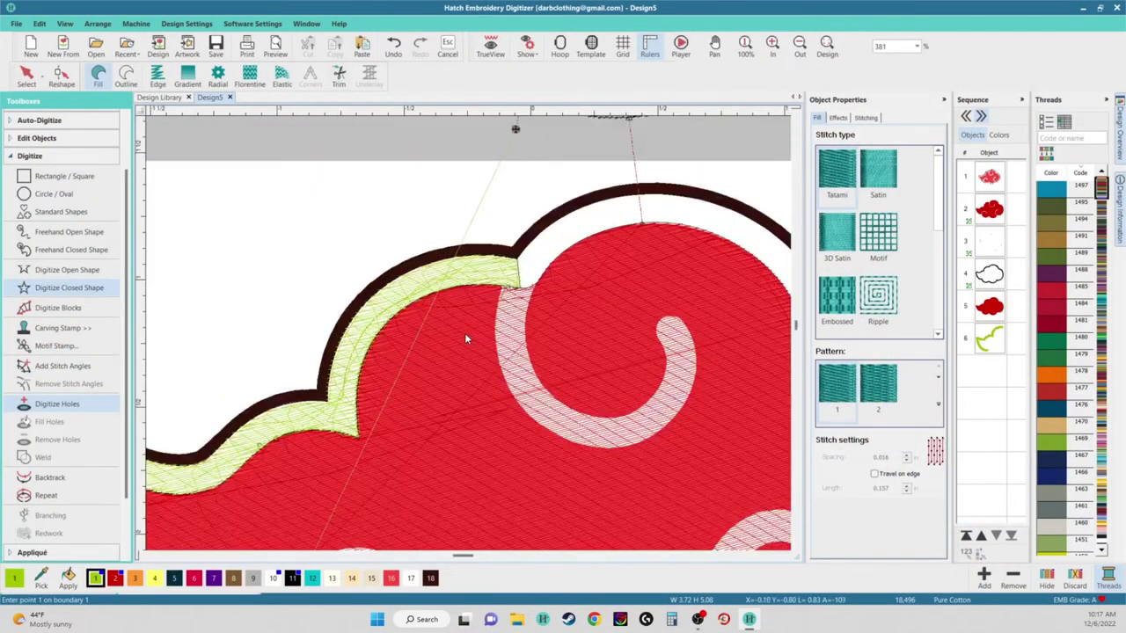
click(483, 52)
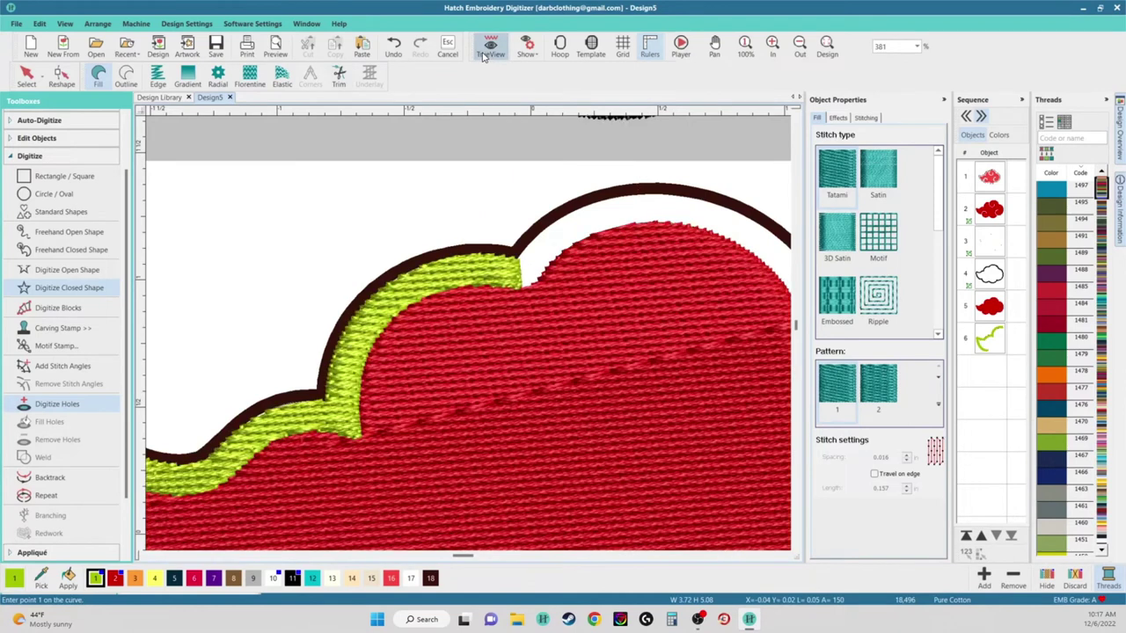
scroll(469, 344, down, 2)
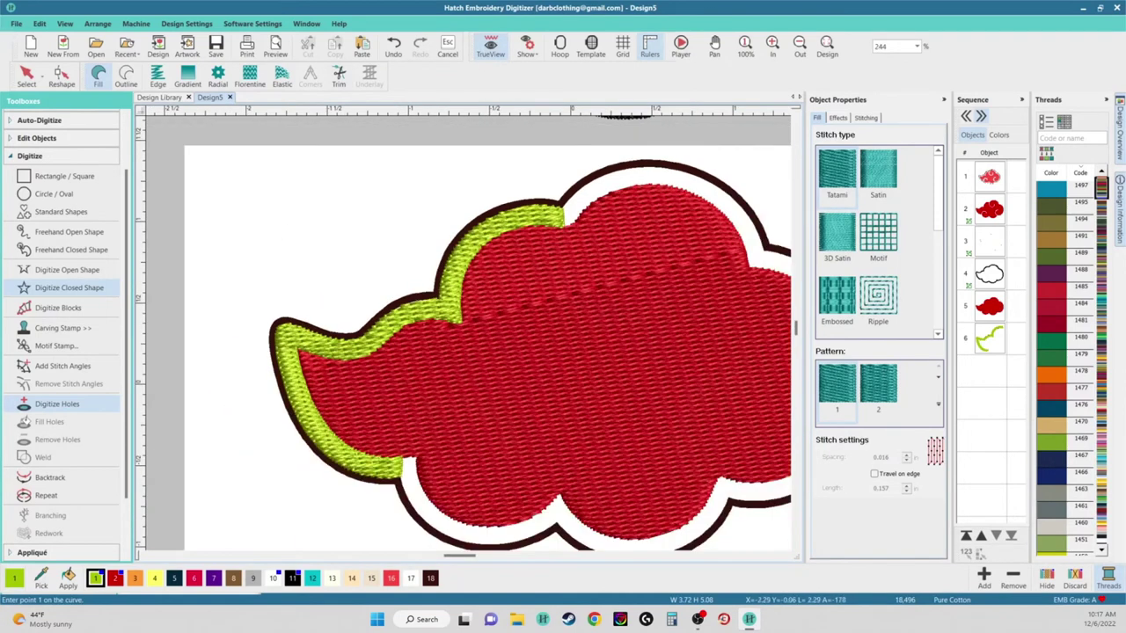
Select the green border section, change its stitch type to Satin, and inspect it against the rest of the cloud
click(26, 76)
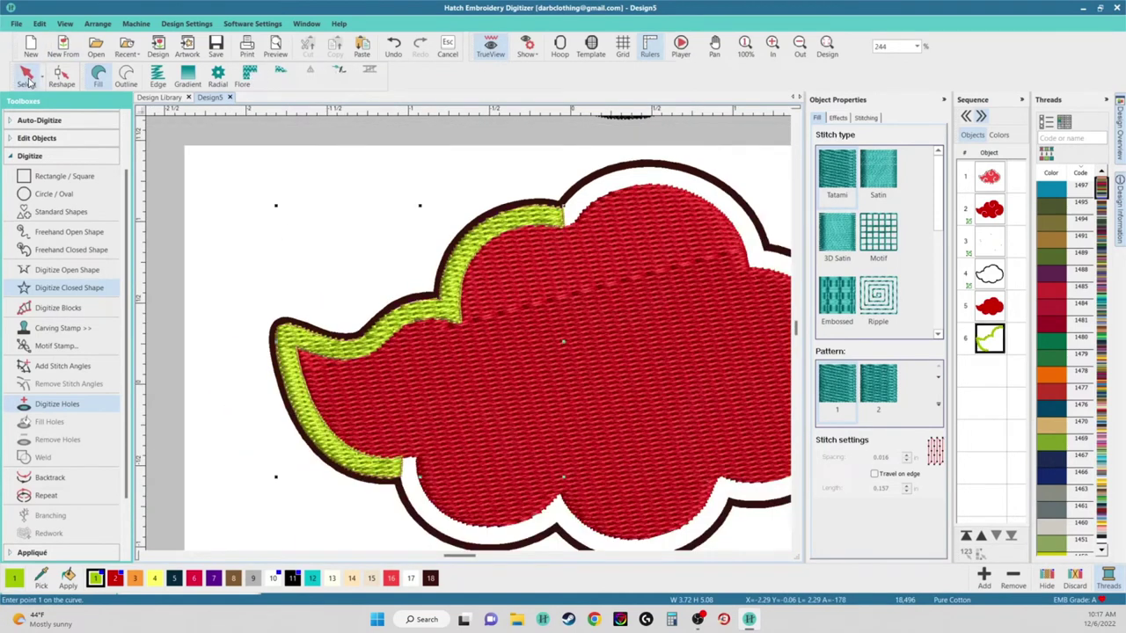
click(884, 176)
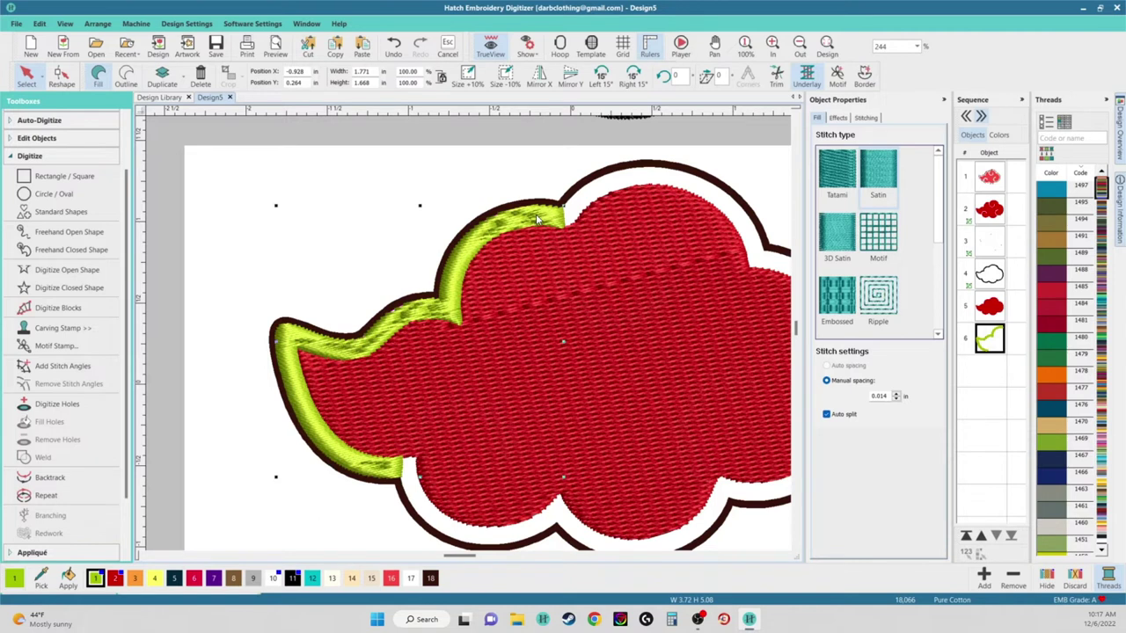
scroll(520, 370, up, 2)
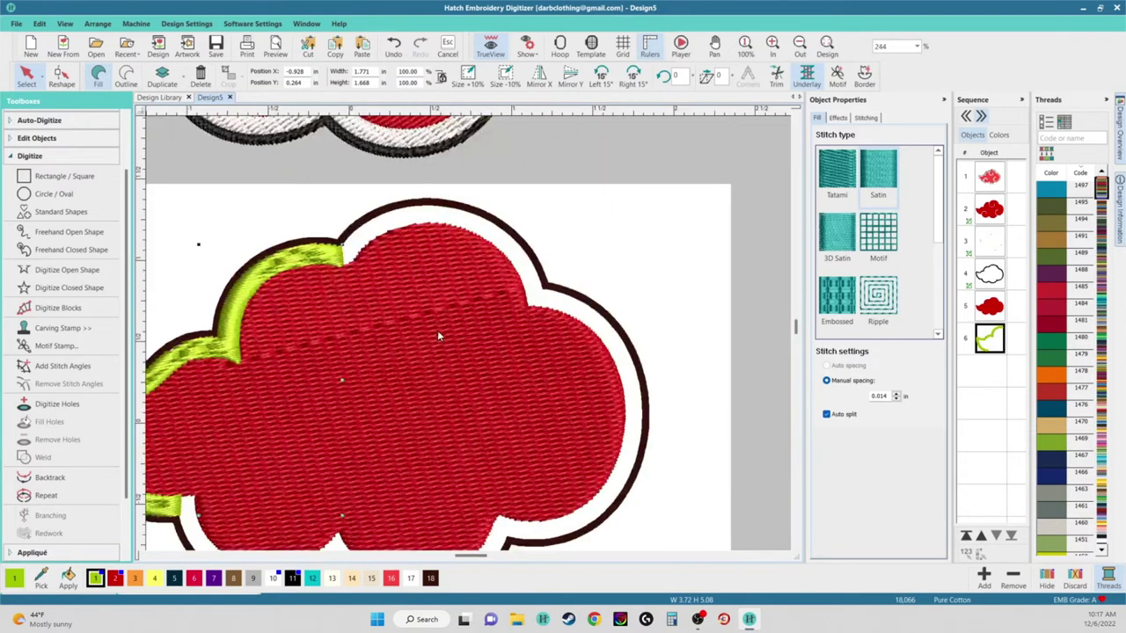
scroll(445, 335, down, 1)
scroll(467, 336, down, 1)
scroll(467, 338, up, 2)
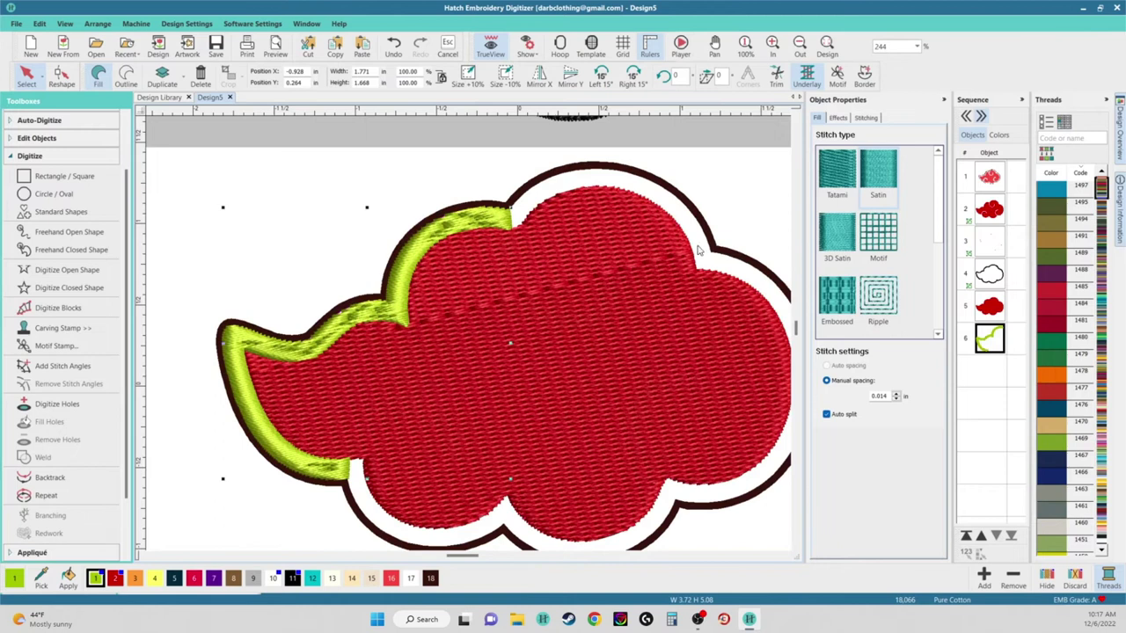
Move the red fill's stitch point to the lower edge of the bottom lobe and lock the fill object
click(630, 322)
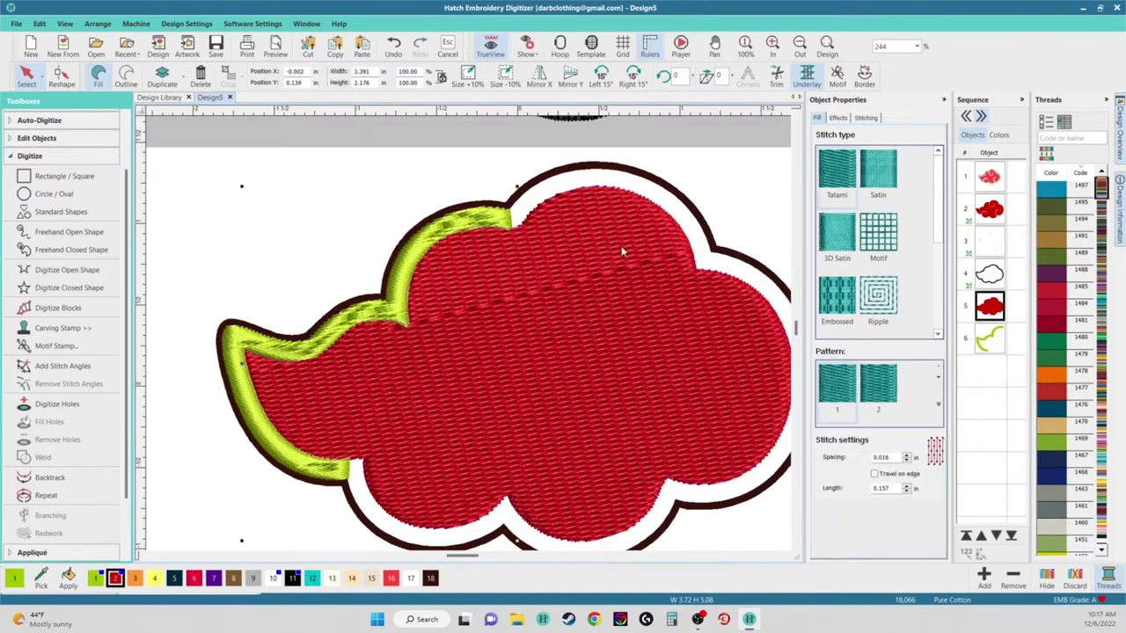
click(62, 77)
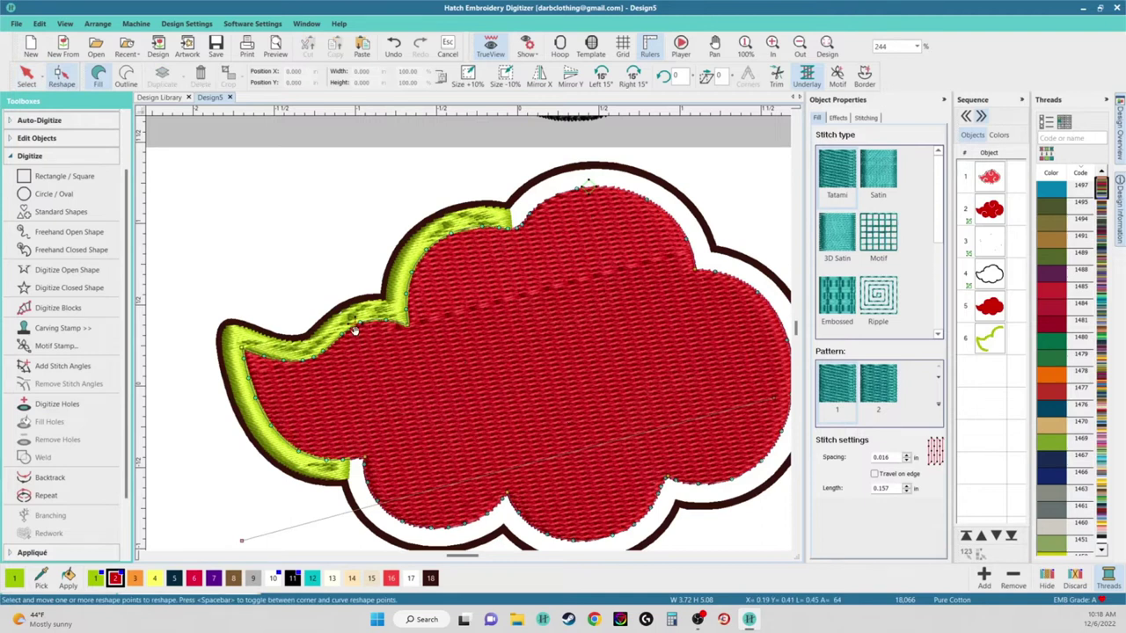
drag(603, 549, 548, 451)
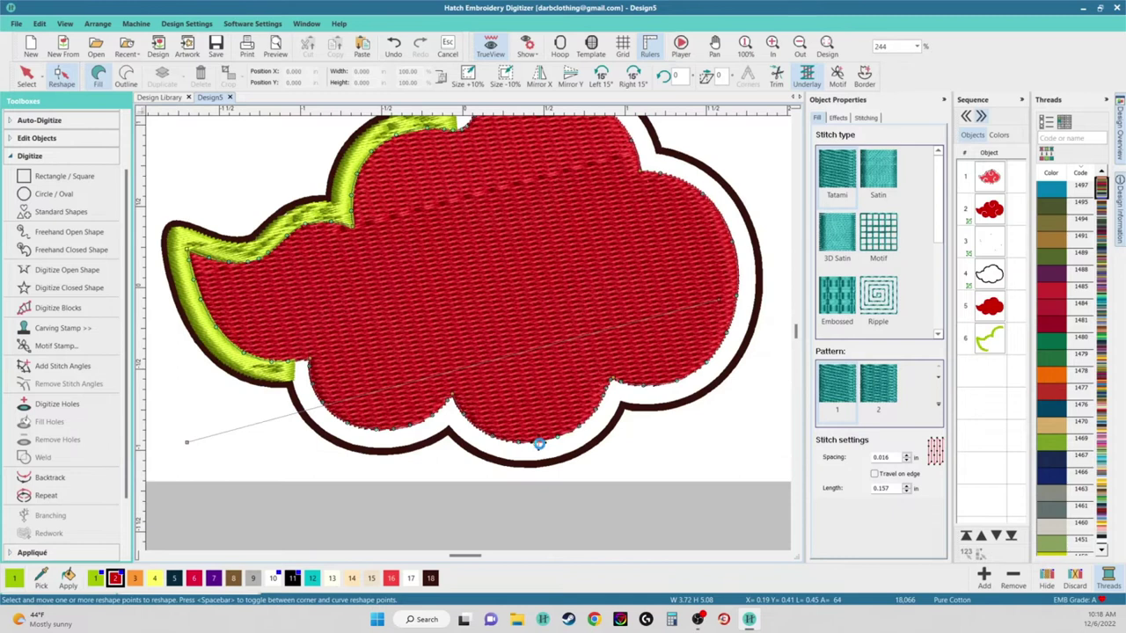
right_click(992, 308)
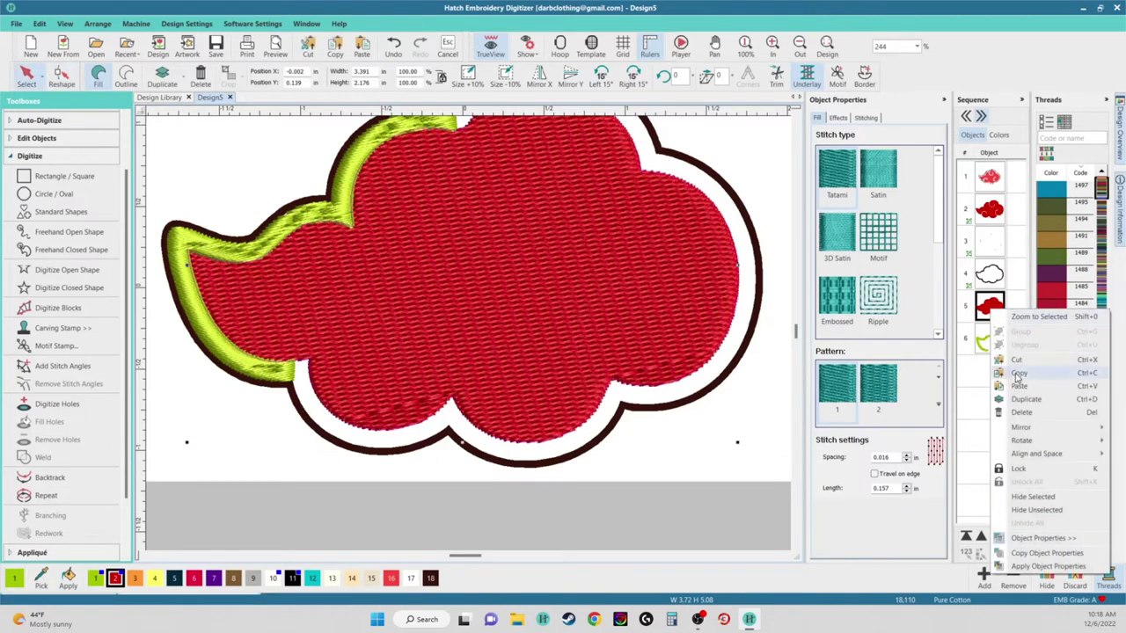
click(1035, 468)
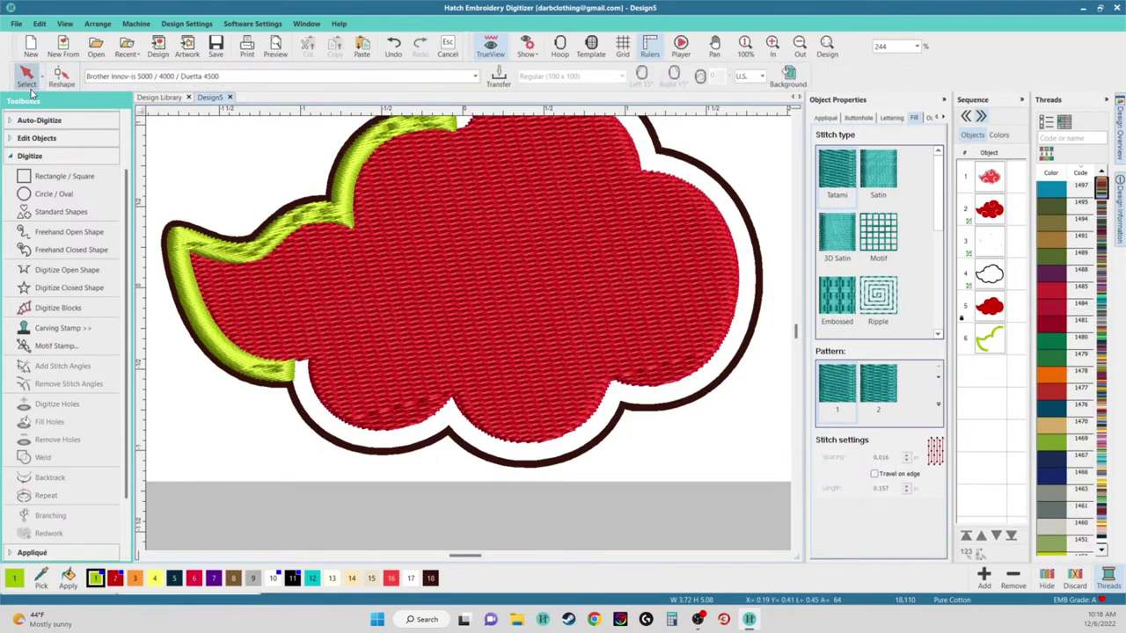
Turn off the TrueView simulation to reveal the white swirls beneath the red fill
scroll(561, 275, up, 3)
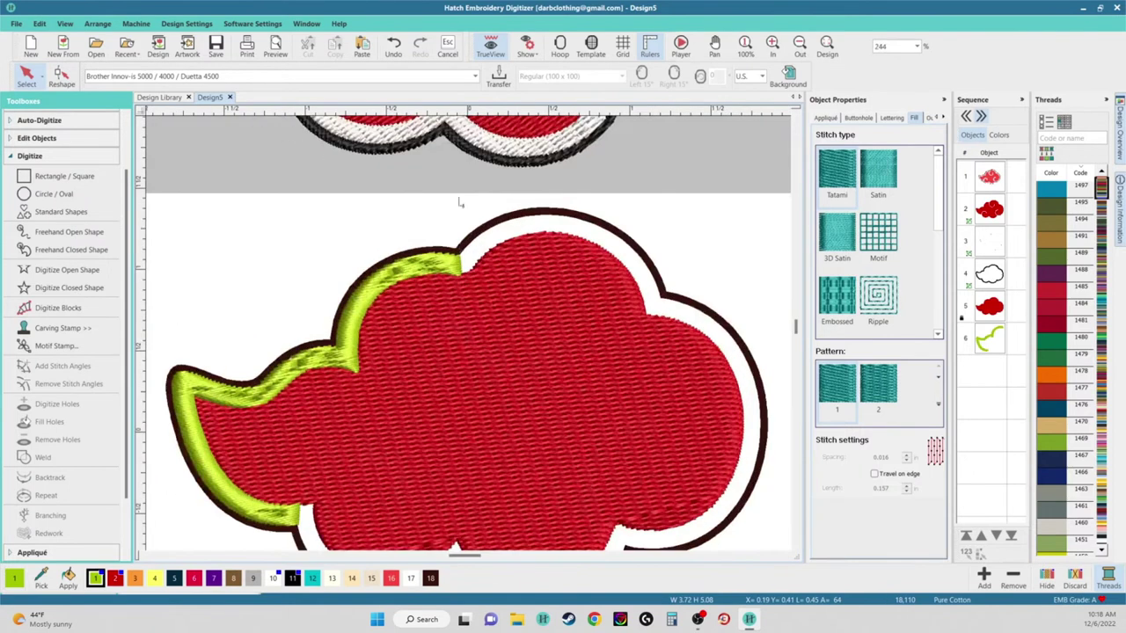
click(490, 46)
scroll(479, 420, down, 3)
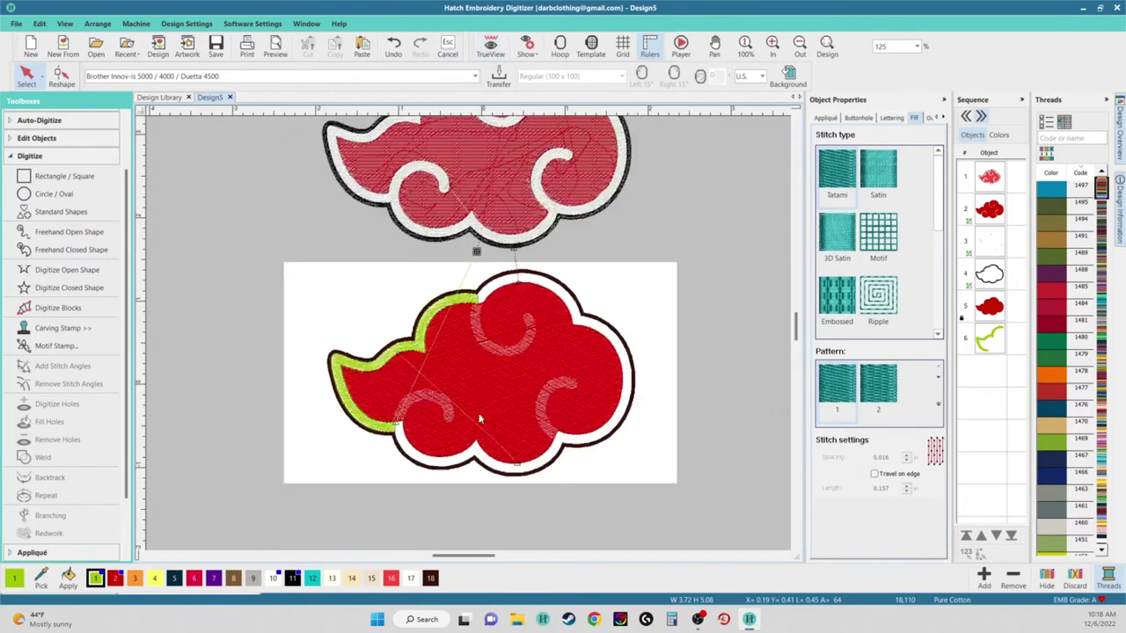
scroll(479, 419, up, 4)
Start a new closed shape at the lower-left swirl's inner tip and trace around the tip and along its outer edge
click(69, 287)
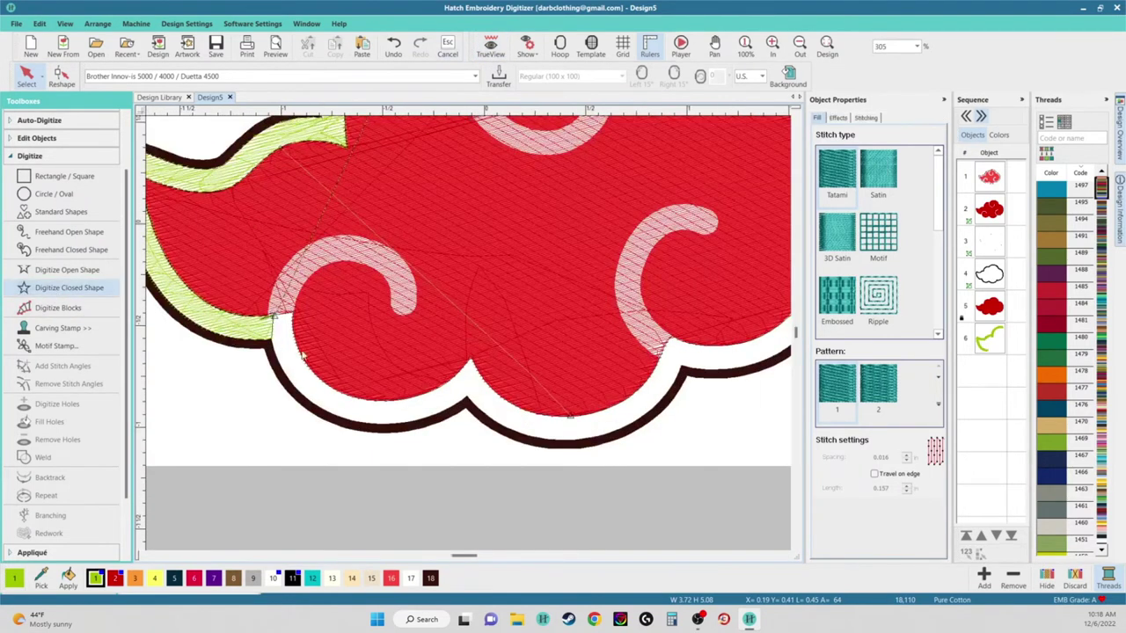
scroll(468, 339, up, 2)
scroll(469, 339, up, 1)
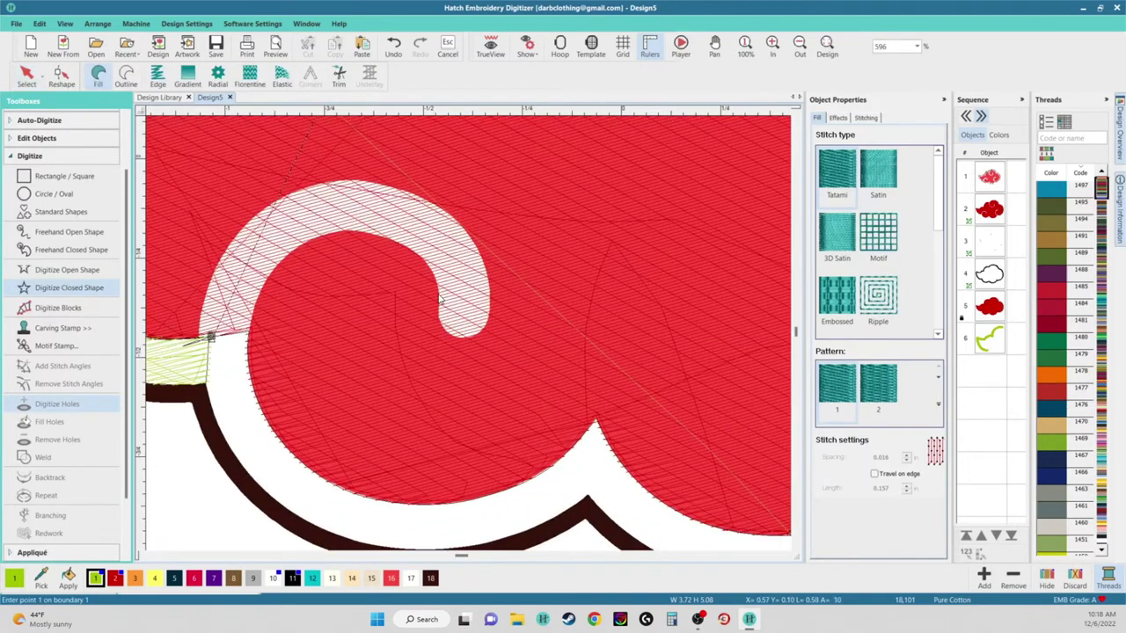
click(440, 301)
click(490, 306)
click(486, 270)
click(446, 214)
click(394, 193)
click(334, 184)
click(228, 227)
Trace the shape's outer edge along the inside of the dark outline, around the lower-left lobe to its notch with the bottom lobe
click(176, 309)
click(164, 400)
click(185, 454)
click(227, 537)
click(408, 471)
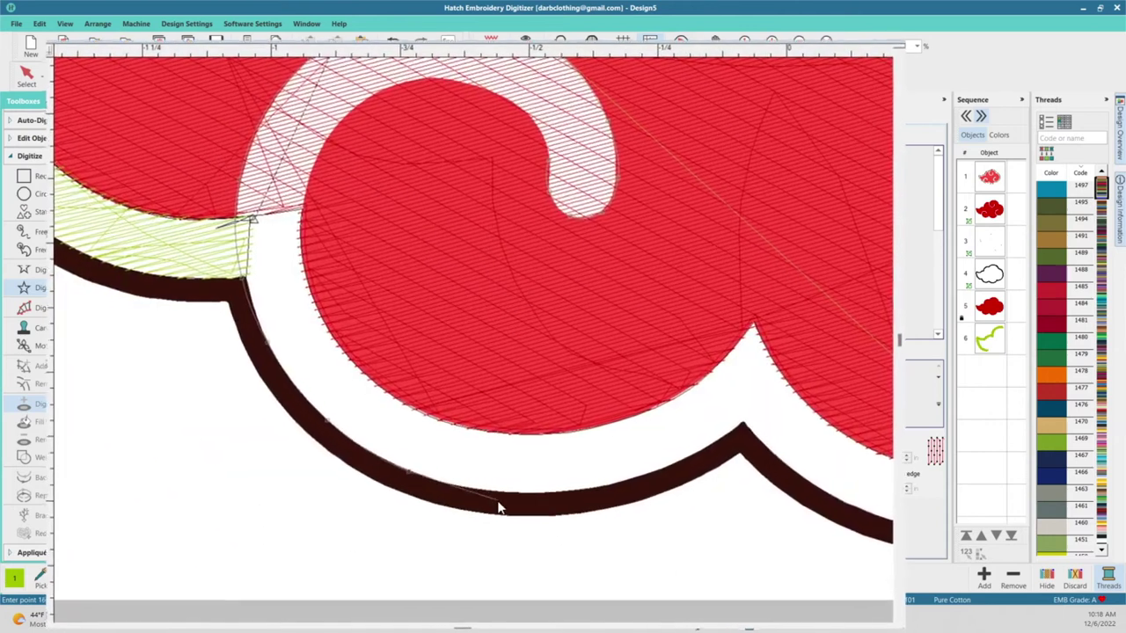
right_click(498, 493)
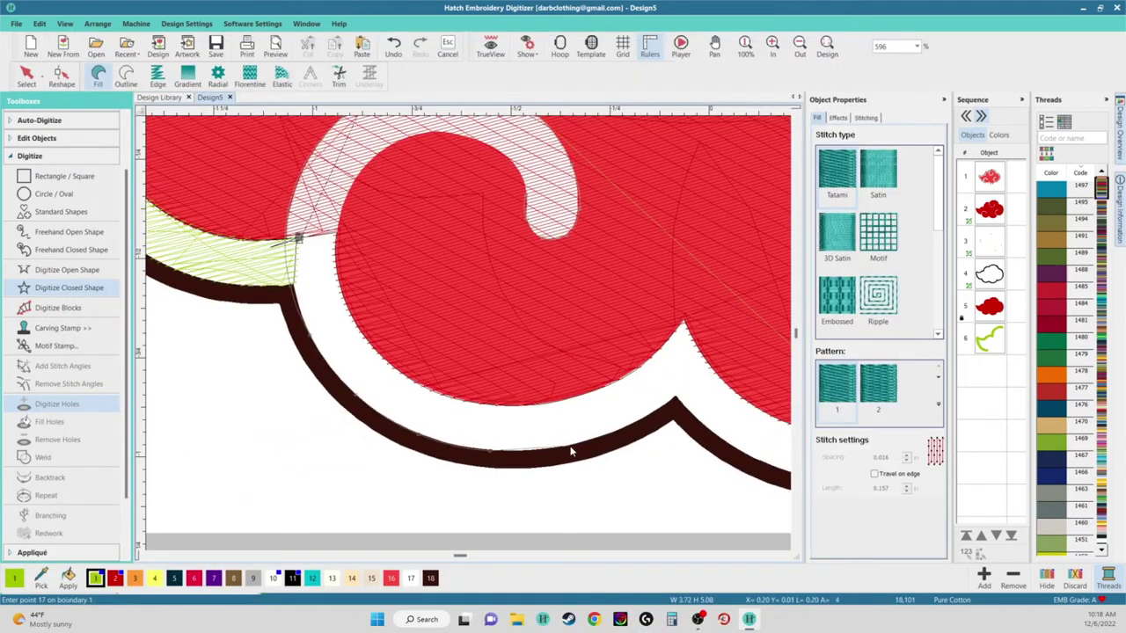
click(640, 420)
click(677, 402)
click(677, 402)
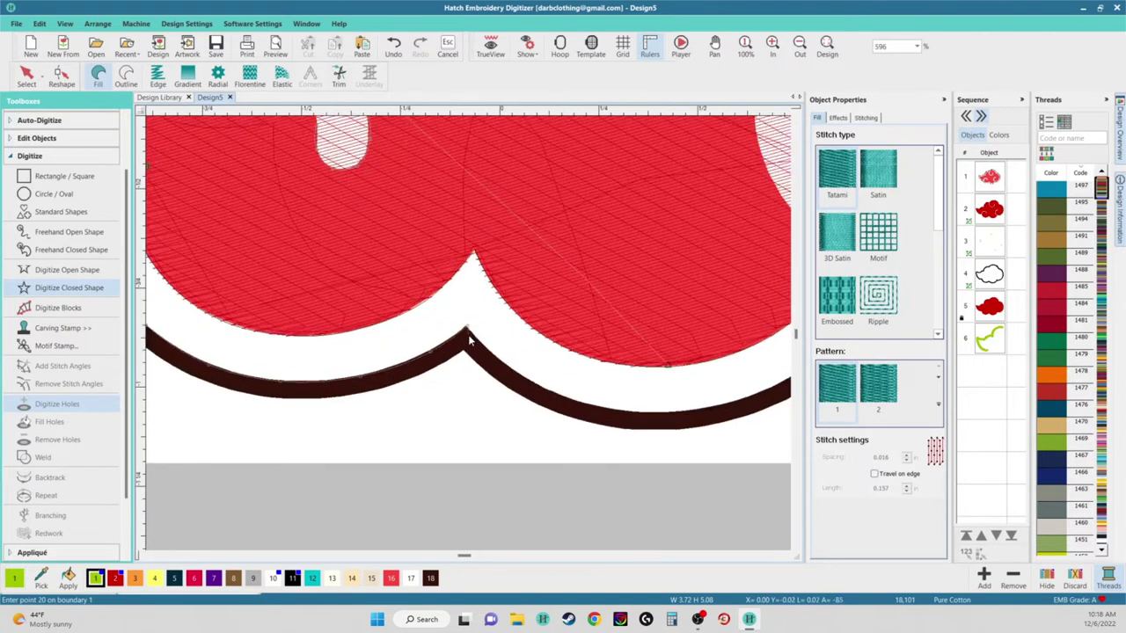
Continue the outer edge from the notch along the dark outline to the lowest part of the bottom lobe
right_click(492, 355)
right_click(568, 401)
click(649, 416)
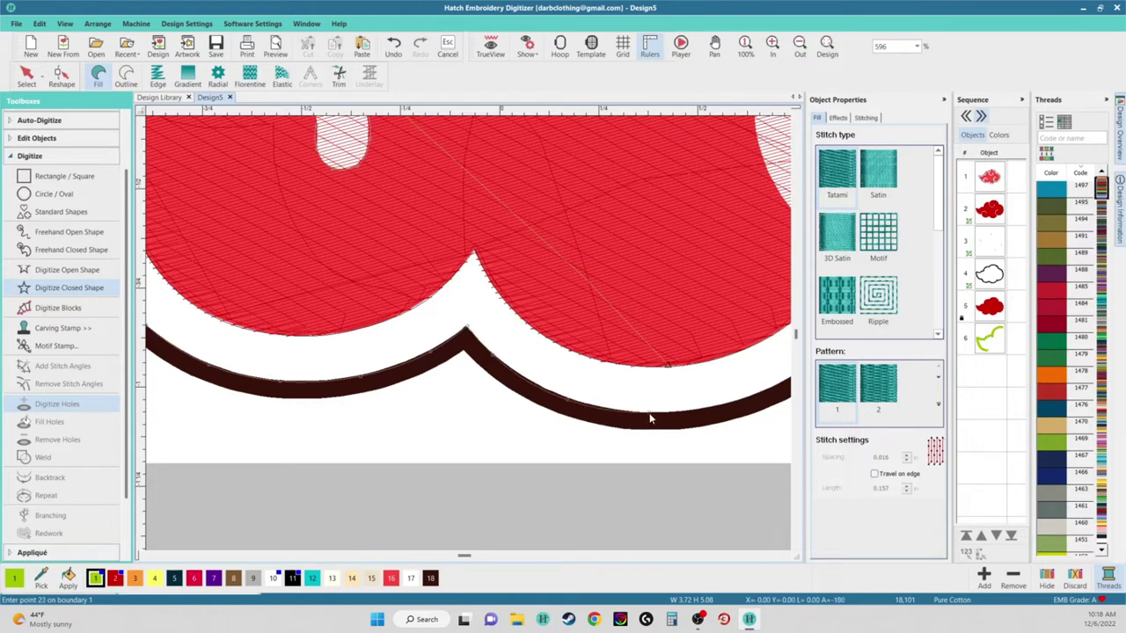
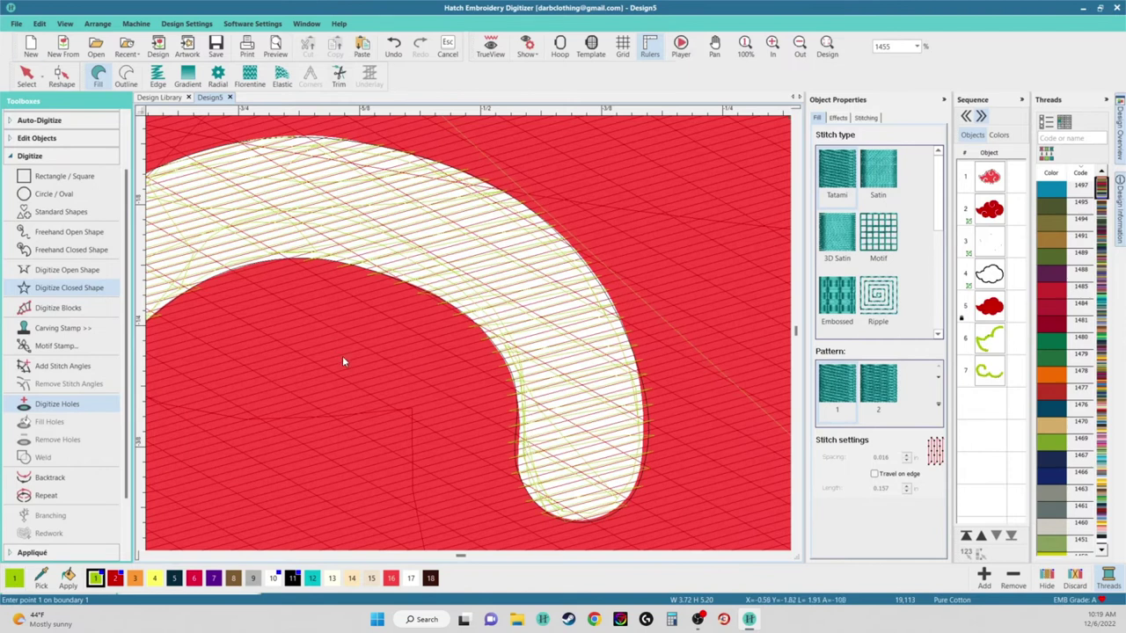
Reshape the new swirl shape by adjusting the points on both sides of its tip to fit the white artwork
click(61, 77)
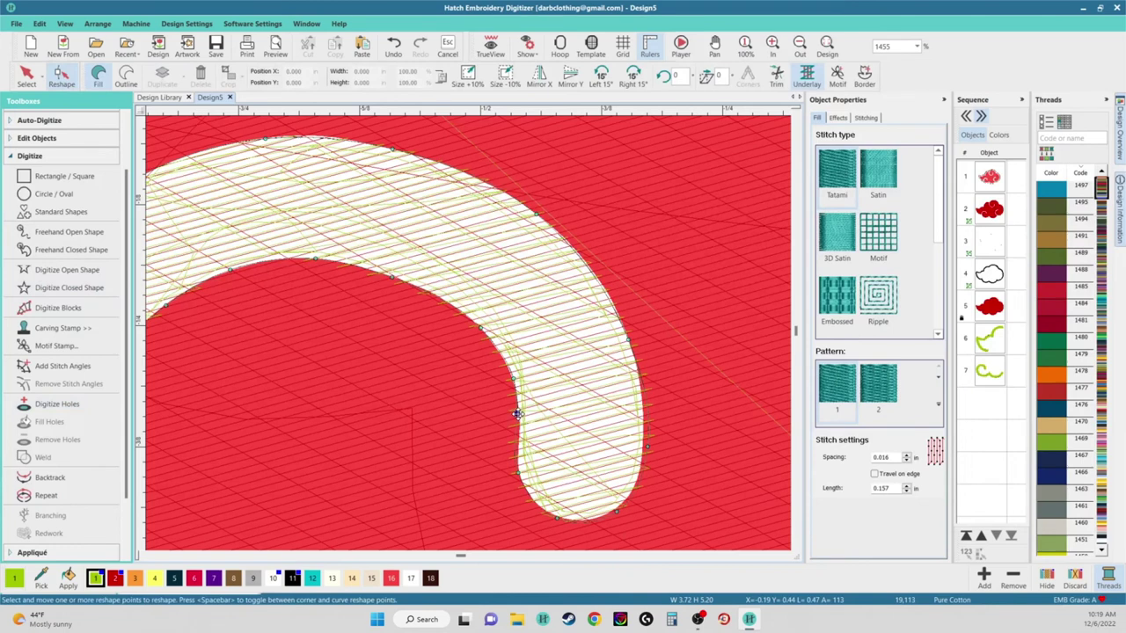
click(519, 426)
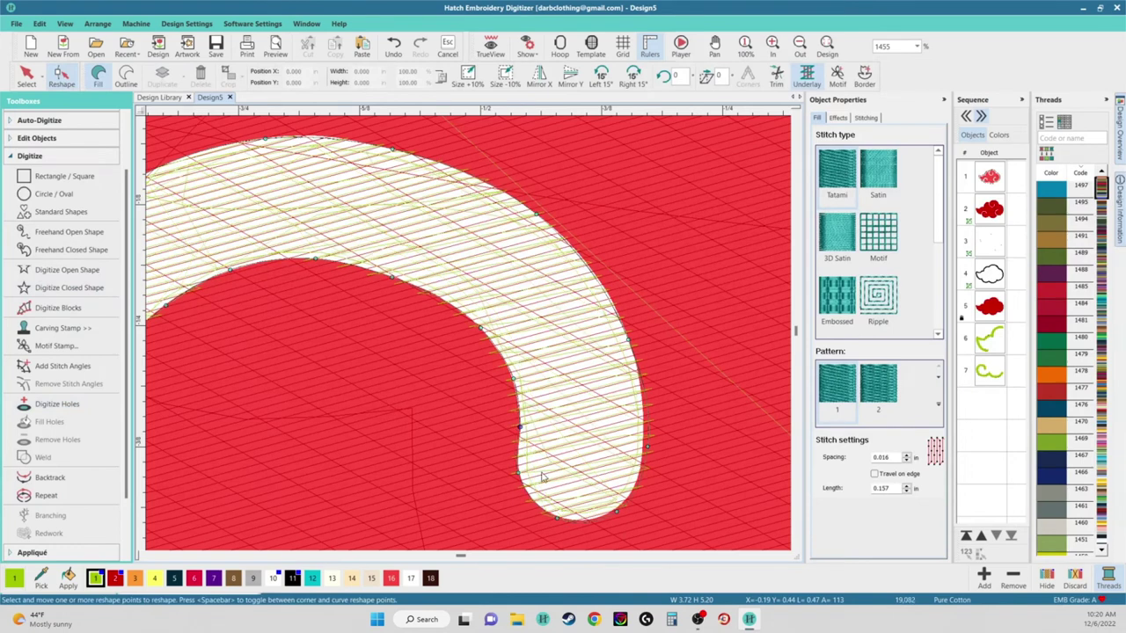
drag(647, 446, 644, 439)
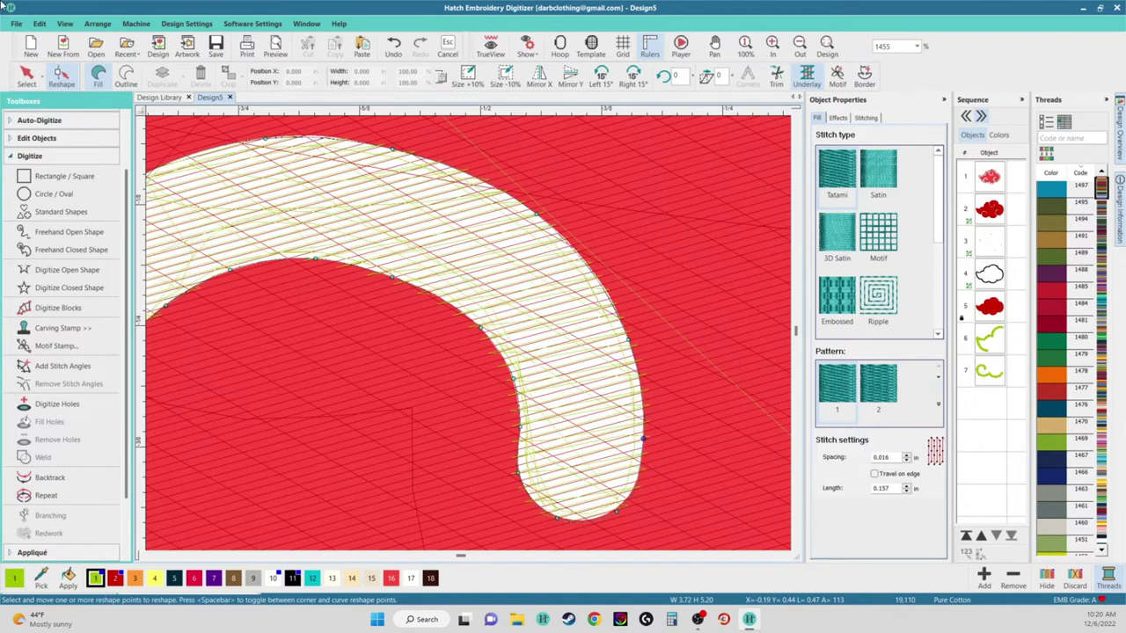
Select the new lower-left swirl shape and change its stitch type to Satin
click(26, 76)
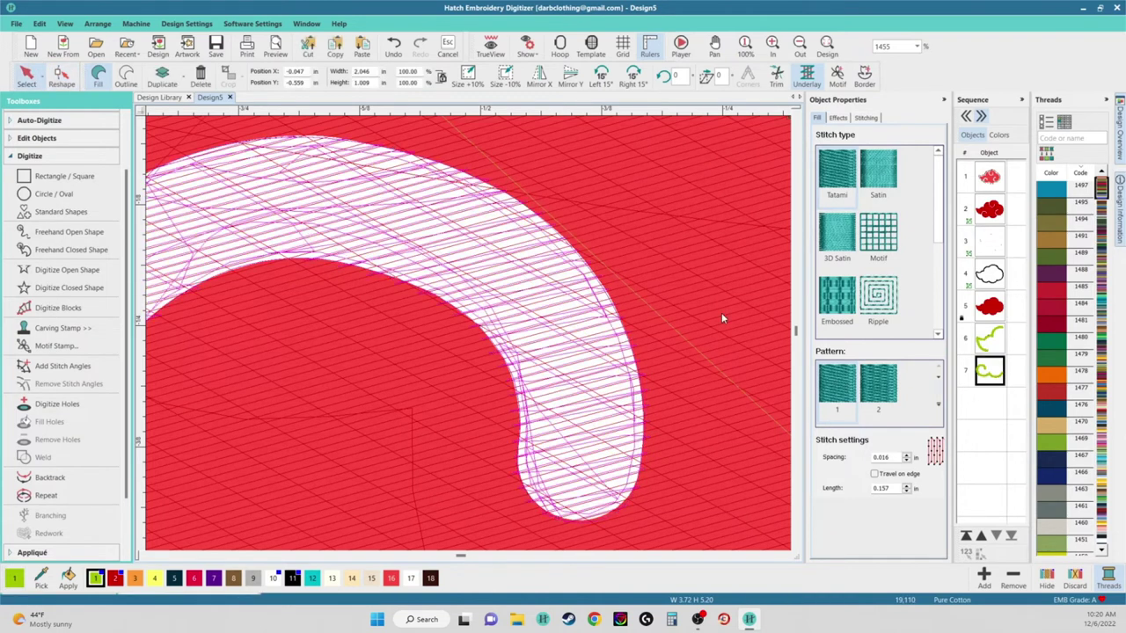
click(880, 172)
scroll(468, 332, down, 5)
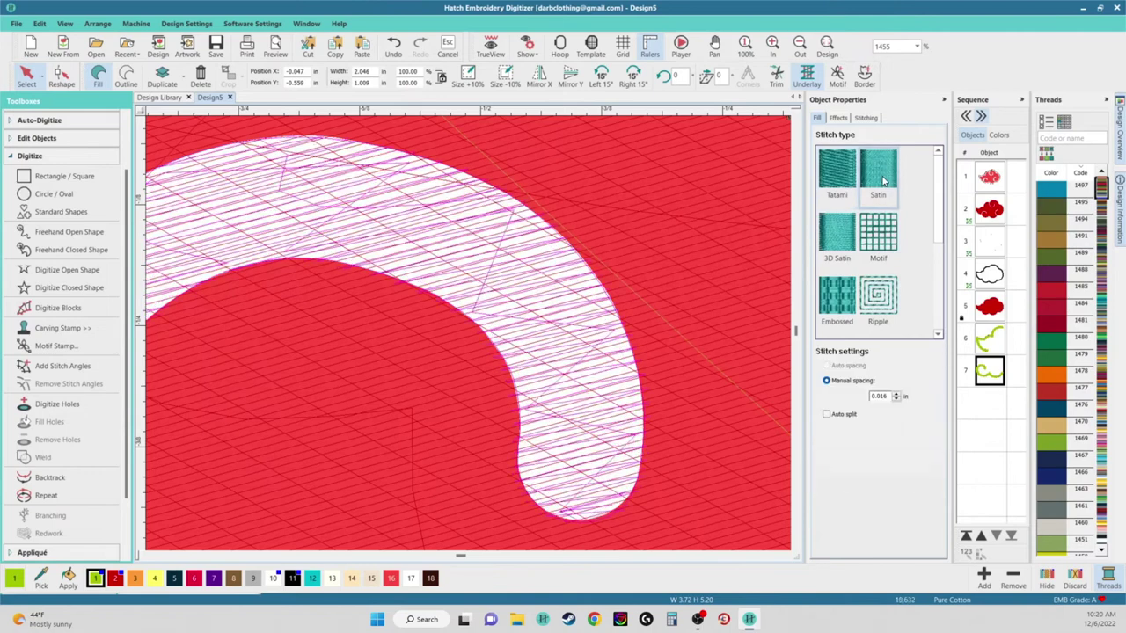
scroll(538, 337, up, 2)
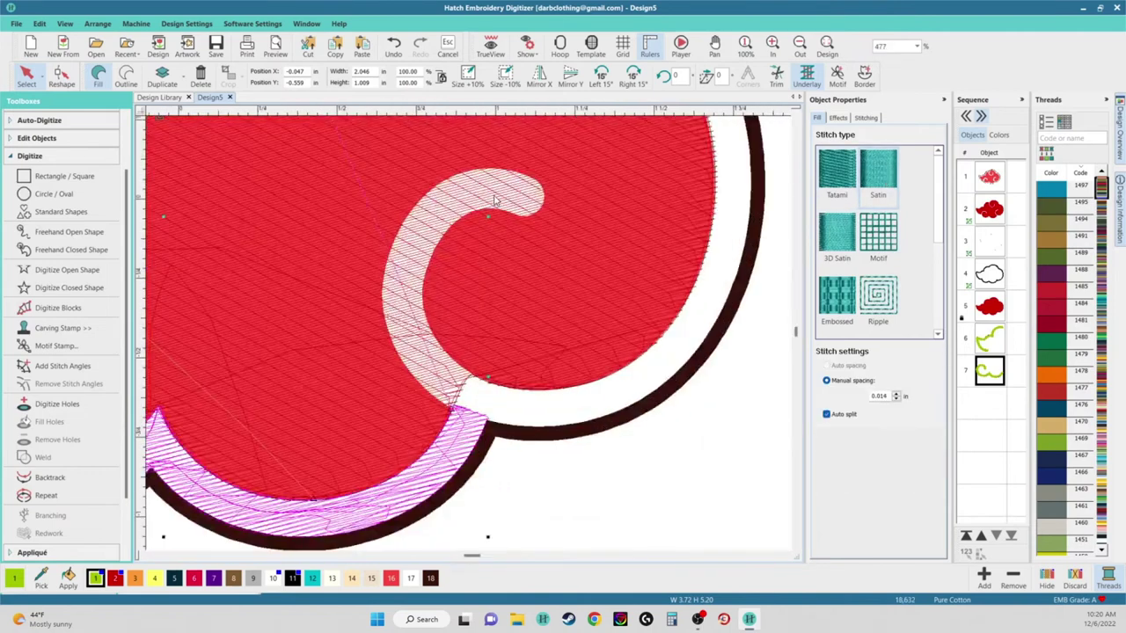
scroll(437, 347, down, 2)
scroll(526, 245, up, 3)
scroll(466, 336, down, 4)
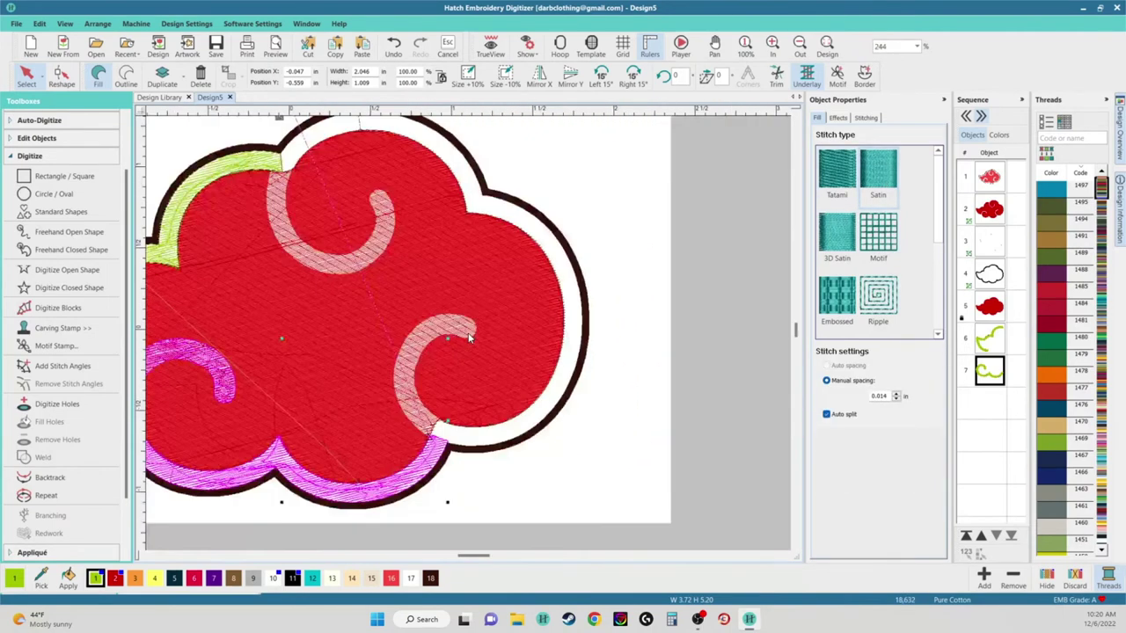
Start a new closed shape at the right swirl's inner tip and trace around the tip to the top of its outer curve
key(space)
scroll(468, 336, up, 5)
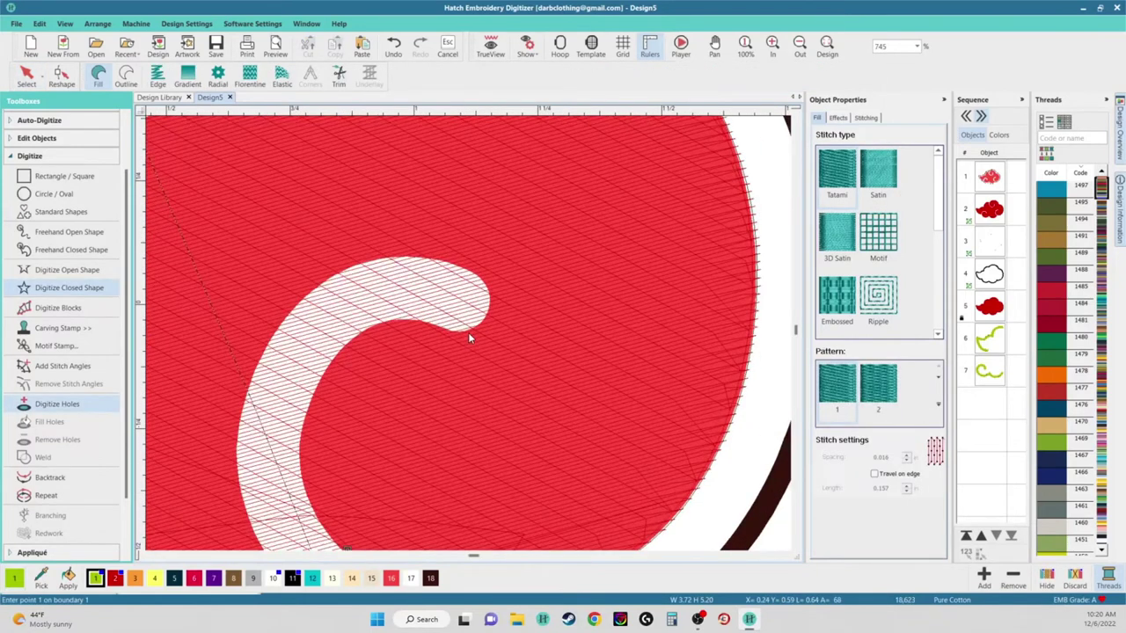
click(449, 330)
click(467, 330)
click(495, 292)
right_click(459, 269)
right_click(394, 263)
Trace the right swirl's outer edge down to the end of the bottom green border section
click(274, 343)
right_click(242, 415)
right_click(237, 455)
right_click(240, 469)
scroll(241, 472, down, 1)
scroll(471, 342, up, 1)
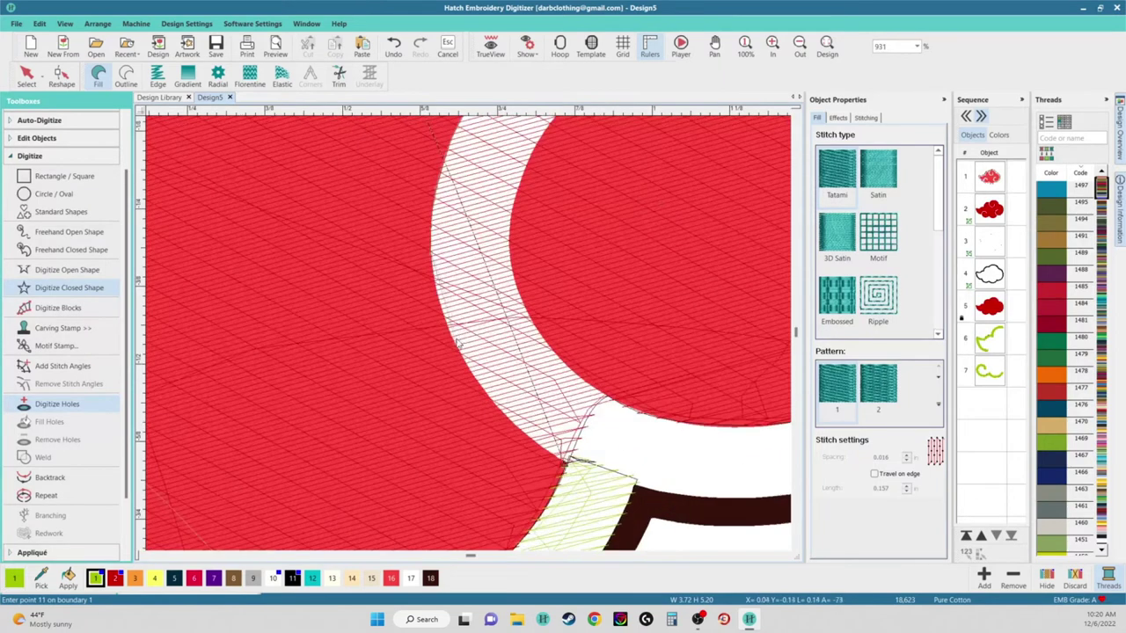
right_click(454, 343)
click(568, 457)
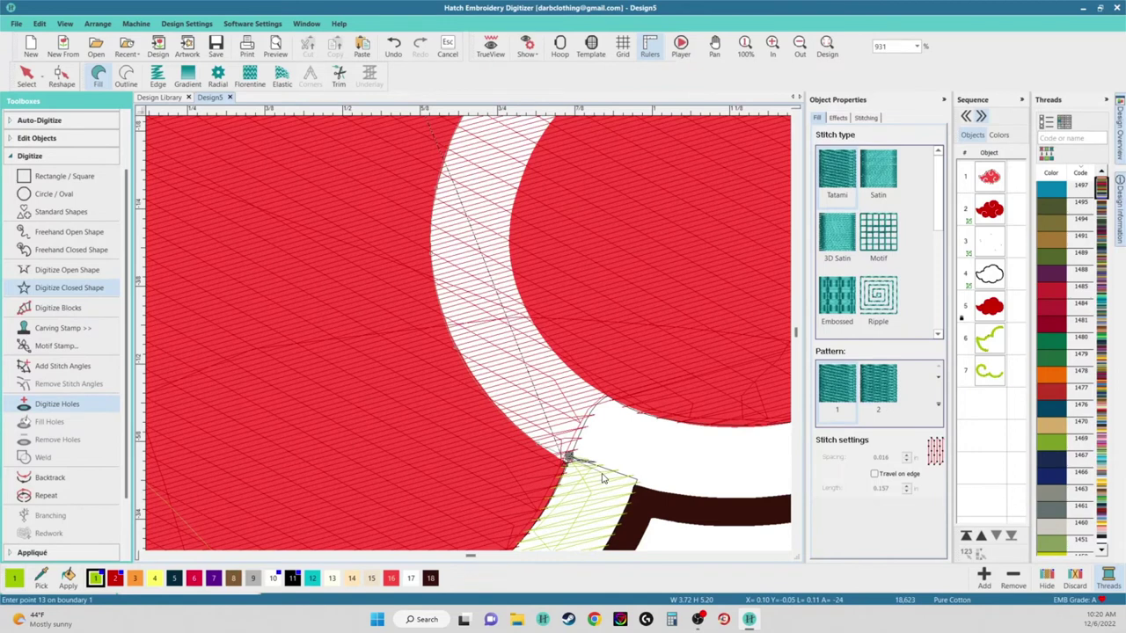
Run the boundary across the green section's end, then along the dark outline's inner edge beneath the right lobe
click(602, 478)
click(633, 482)
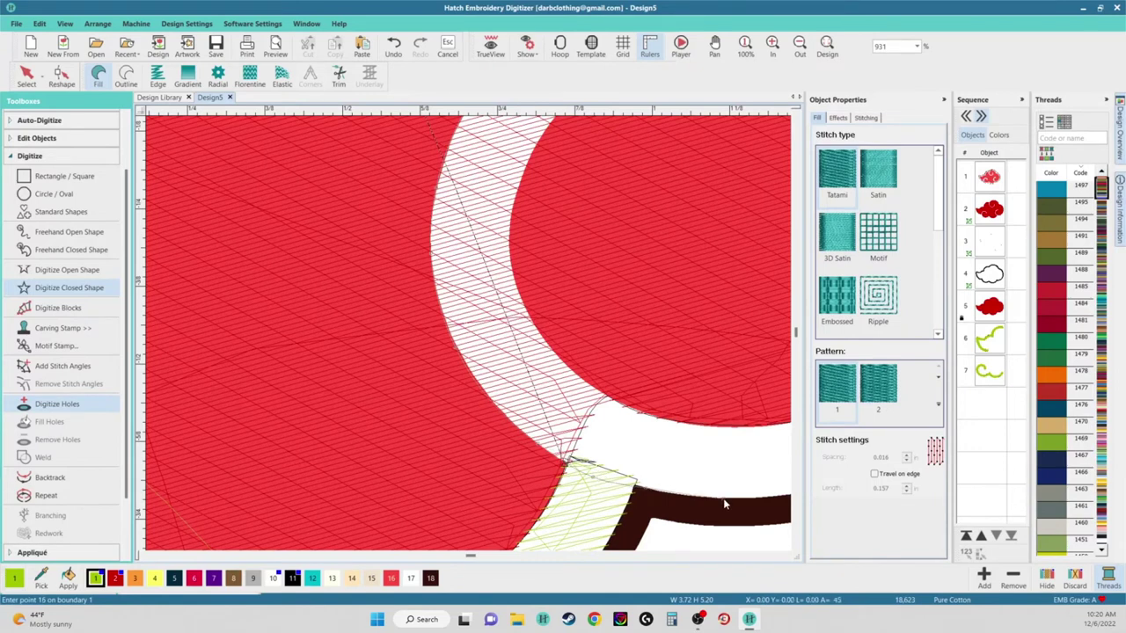
scroll(503, 321, up, 1)
click(528, 321)
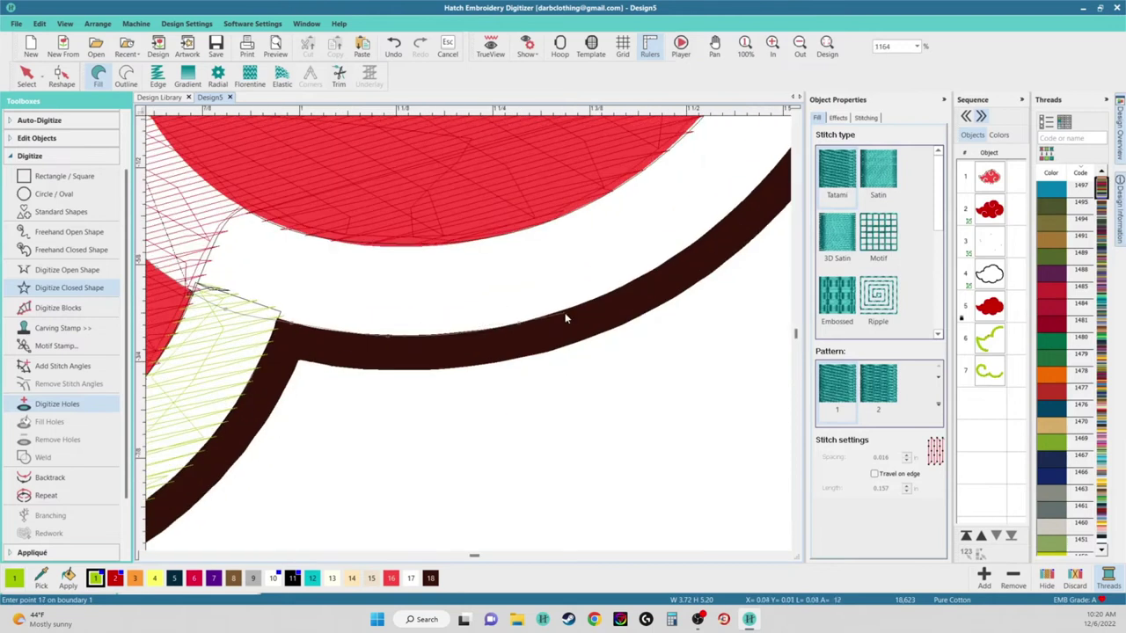
click(618, 294)
right_click(719, 226)
Continue the boundary up the outer side of the right lobe along the dark outline's inner edge
scroll(767, 174, down, 2)
right_click(500, 287)
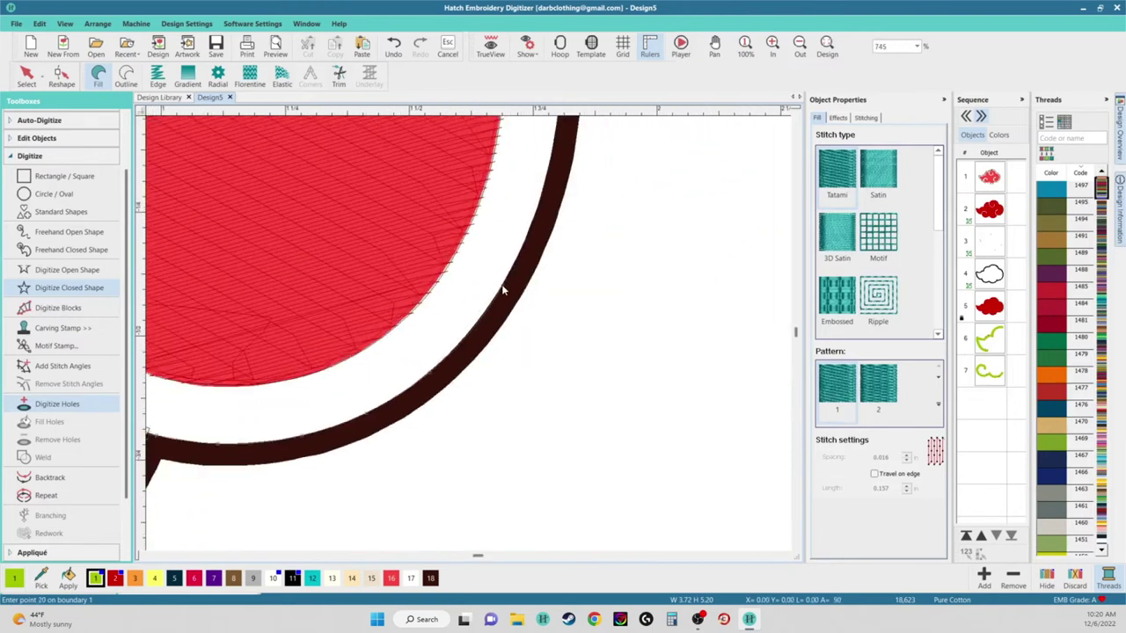
right_click(544, 186)
click(520, 179)
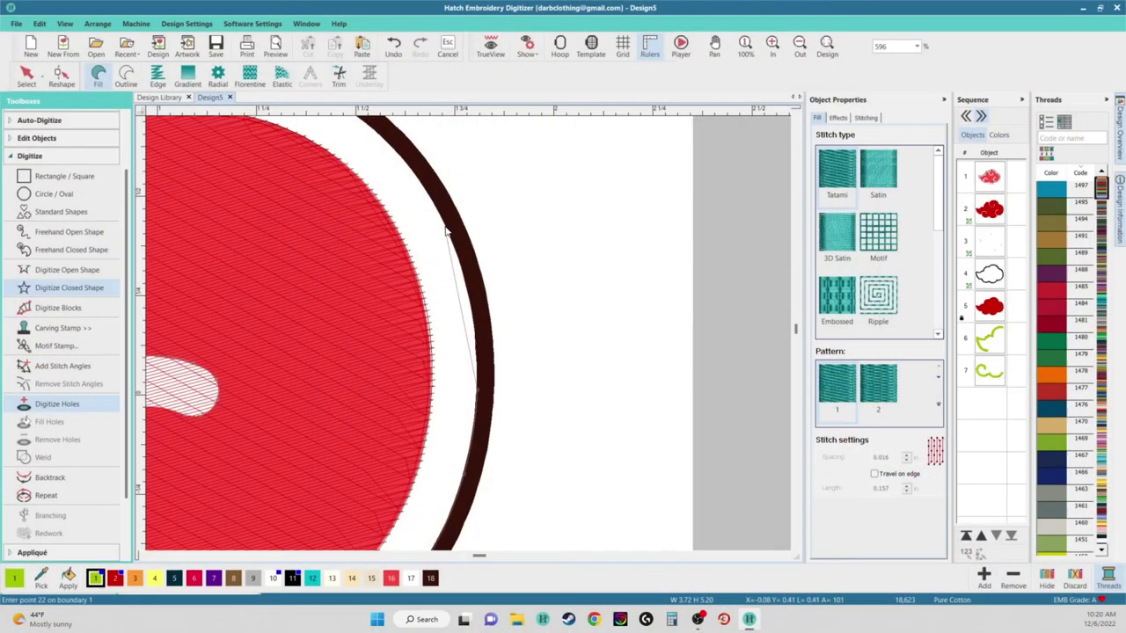
click(438, 209)
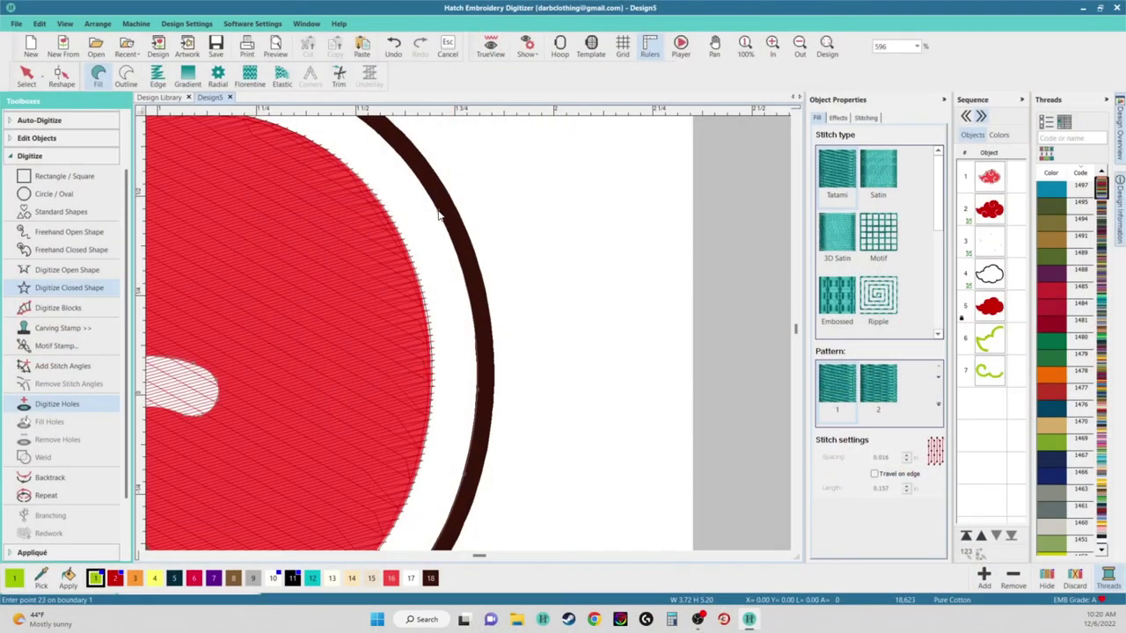
Trace over the right lobe's upper curve to the outline notch between the right and top lobes
scroll(395, 246, up, 1)
right_click(409, 225)
right_click(333, 181)
click(273, 171)
key(c)
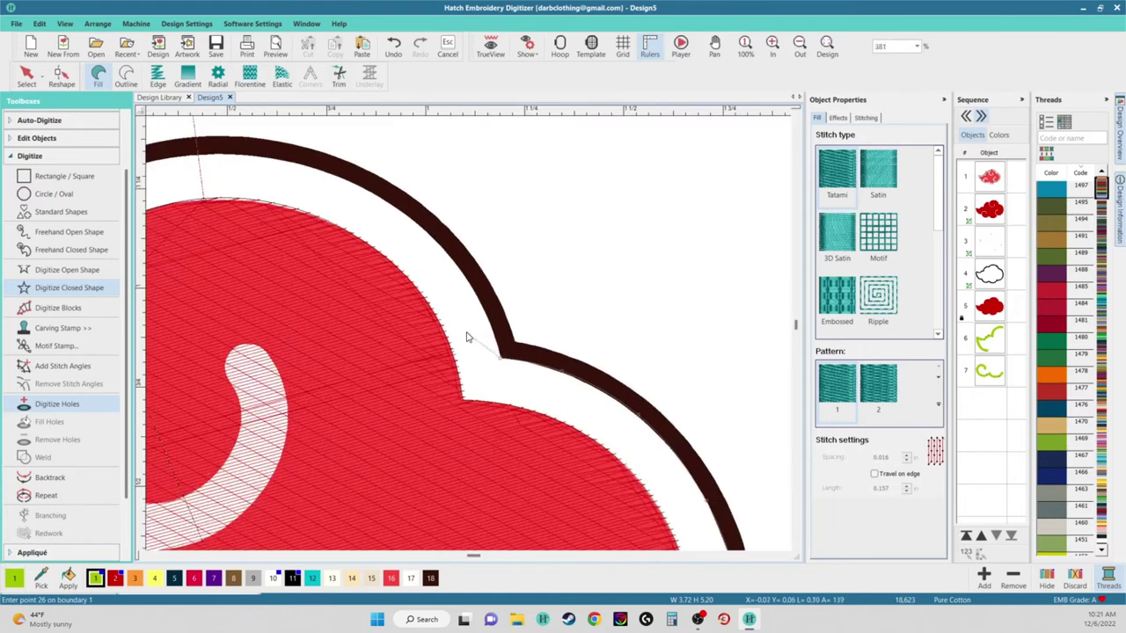
Trace the dark outline's inner edge over the top lobe to the notch at the upper green border section
click(404, 220)
click(301, 166)
key(c)
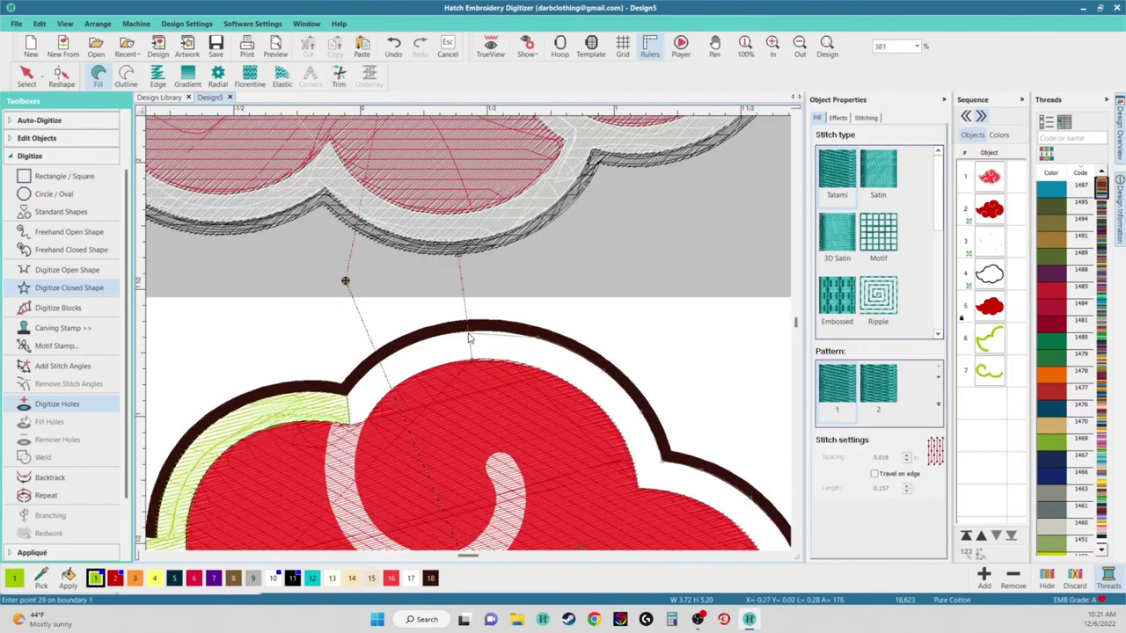
click(444, 330)
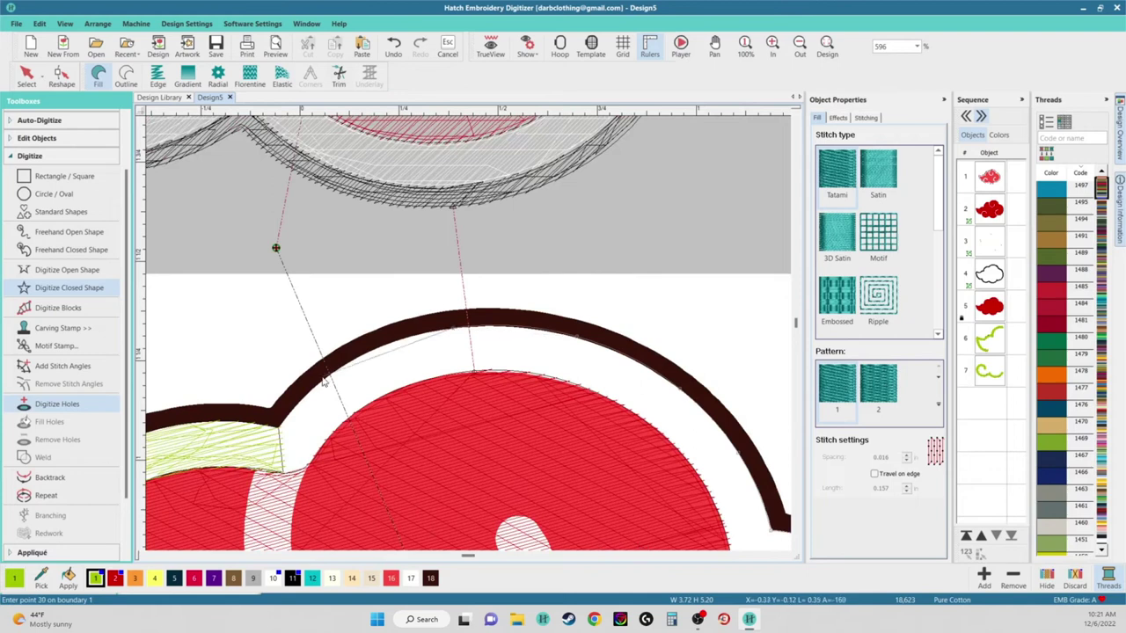
click(332, 377)
click(281, 430)
scroll(282, 431, up, 2)
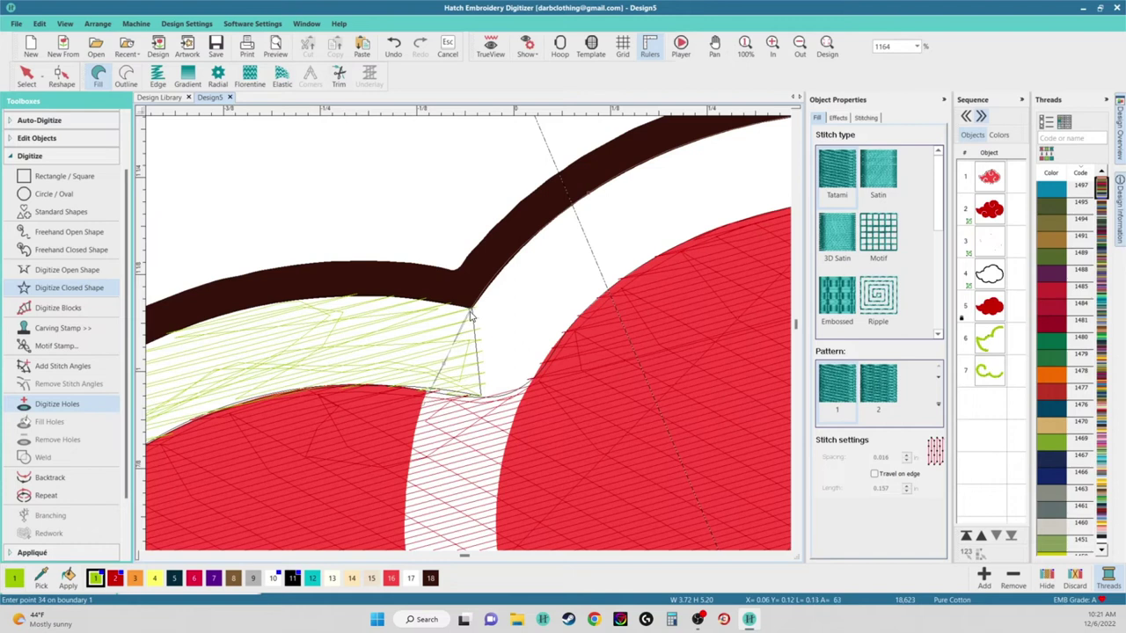
Overlap the end of the upper green section and trace down the outer edge of the upper swirl
click(413, 454)
scroll(414, 454, down, 3)
scroll(472, 327, up, 2)
click(468, 369)
click(494, 467)
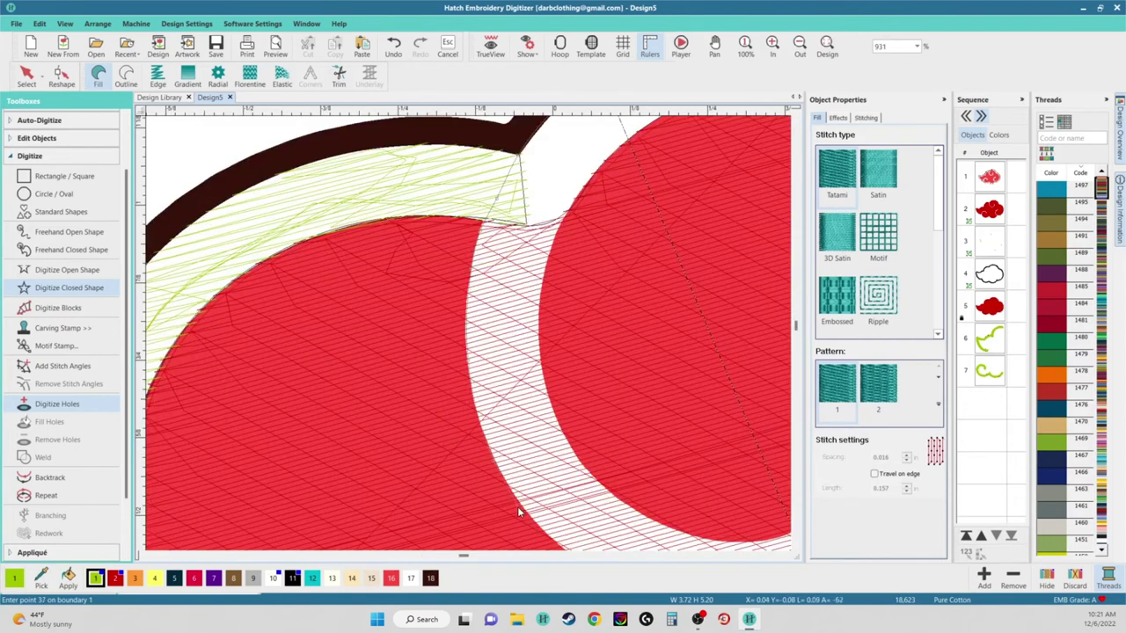
Trace the upper swirl's outer edge around its bottom curve and up toward the tip
scroll(468, 334, up, 1)
click(473, 330)
click(586, 377)
click(662, 384)
click(728, 376)
click(644, 329)
click(720, 266)
click(756, 208)
scroll(762, 172, down, 2)
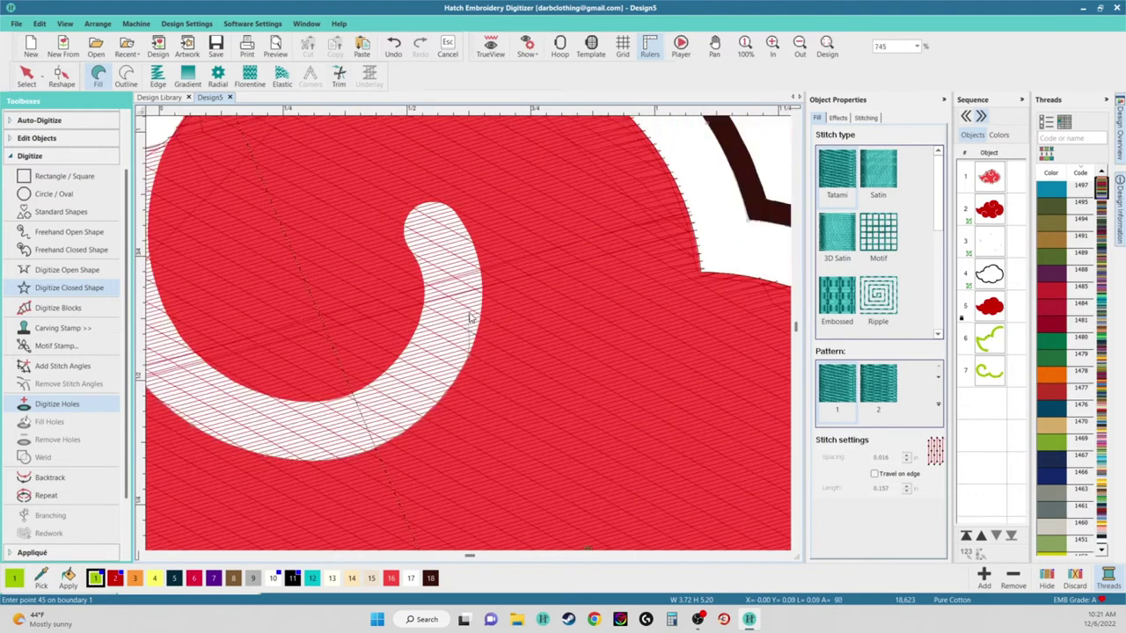
Place boundary points up the last stretch of the upper swirl's outer edge and around its rounded tip
scroll(471, 321, up, 3)
click(493, 335)
click(494, 249)
right_click(473, 188)
right_click(446, 233)
right_click(404, 216)
right_click(376, 226)
right_click(351, 250)
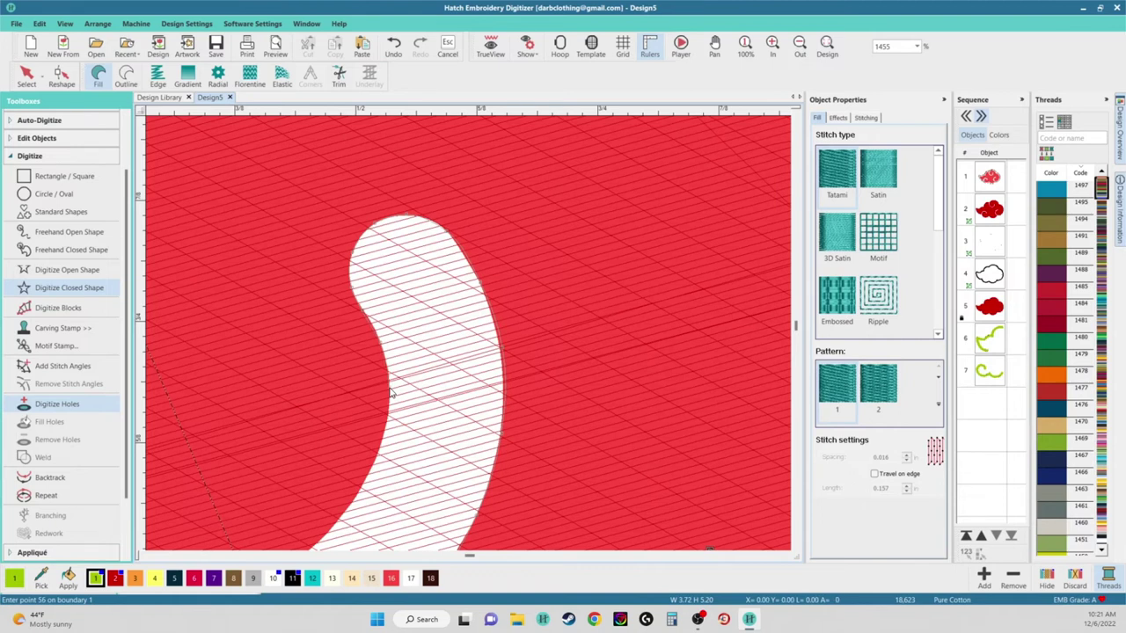
Trace back along the upper swirl's inner edge and over the top lobe along the edge of the red fill
click(385, 440)
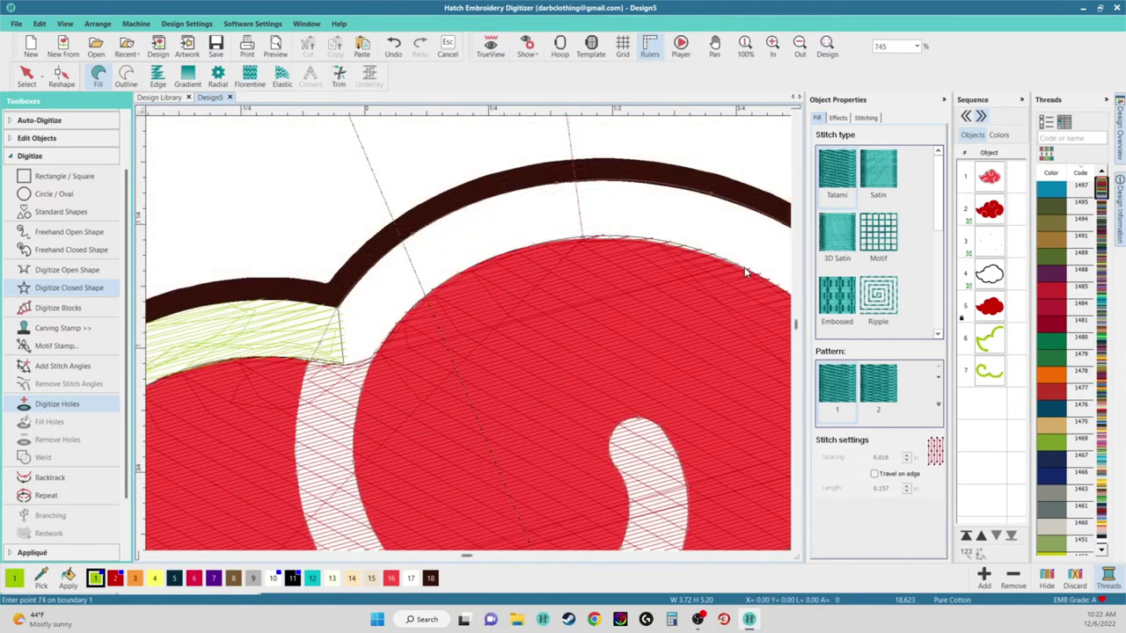
click(646, 328)
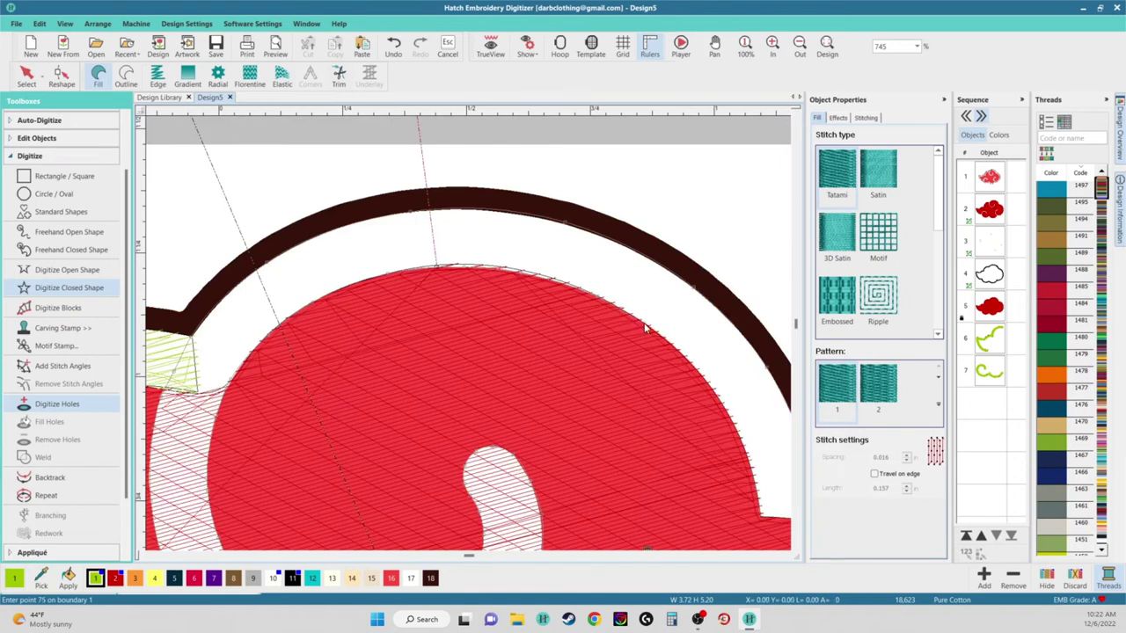
click(704, 385)
scroll(722, 429, down, 2)
scroll(468, 333, up, 4)
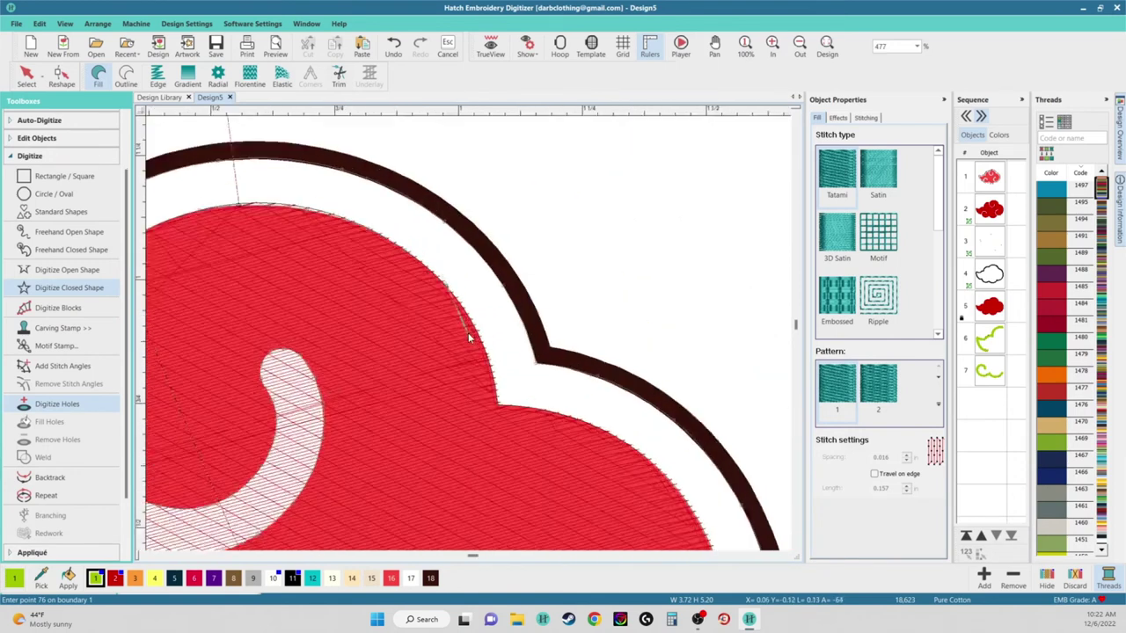
click(486, 327)
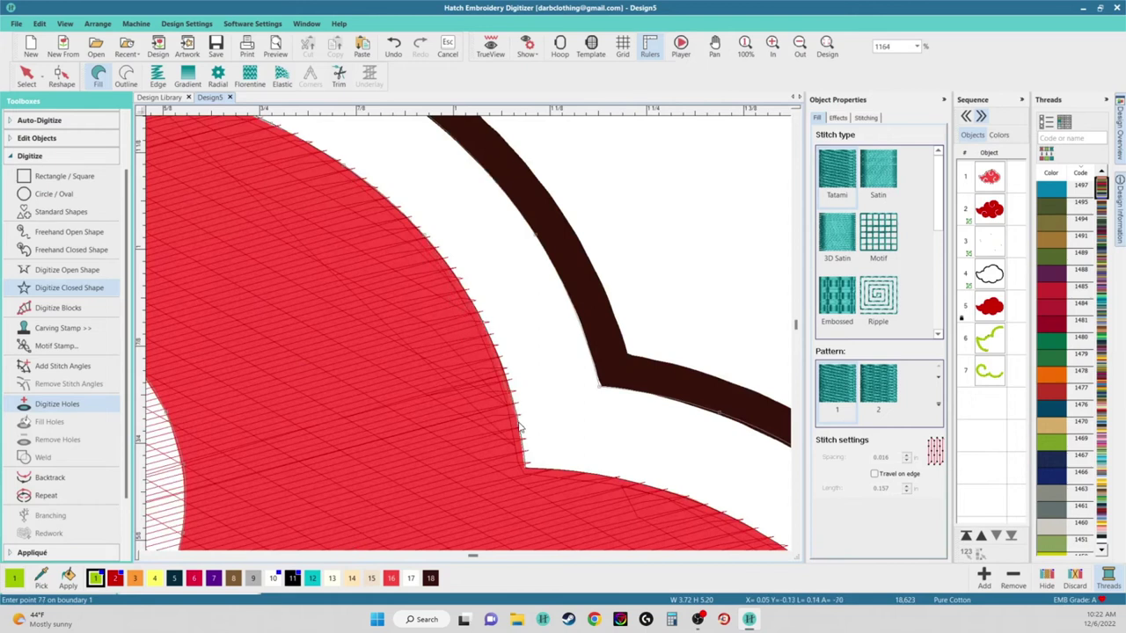
Trace the red fill's edge through the notch between the top and right lobes and onto the right lobe
click(520, 428)
click(525, 469)
click(566, 467)
click(606, 476)
scroll(471, 338, down, 3)
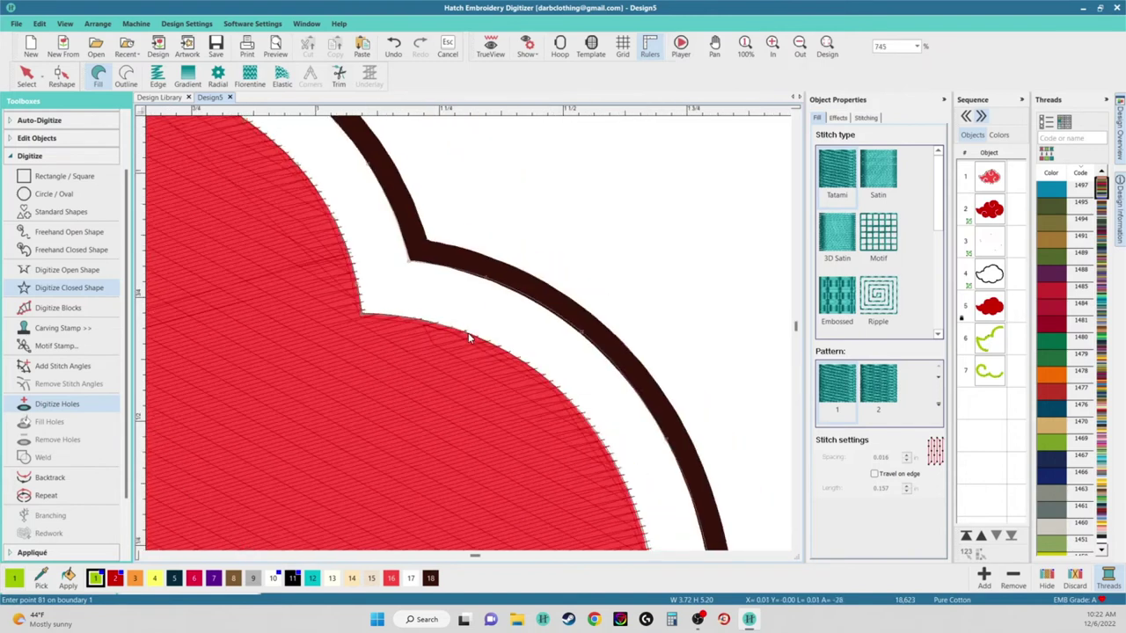
Trace the boundary along the red fill's edge down the right lobe's outer curve toward its lower side
scroll(468, 341, up, 3)
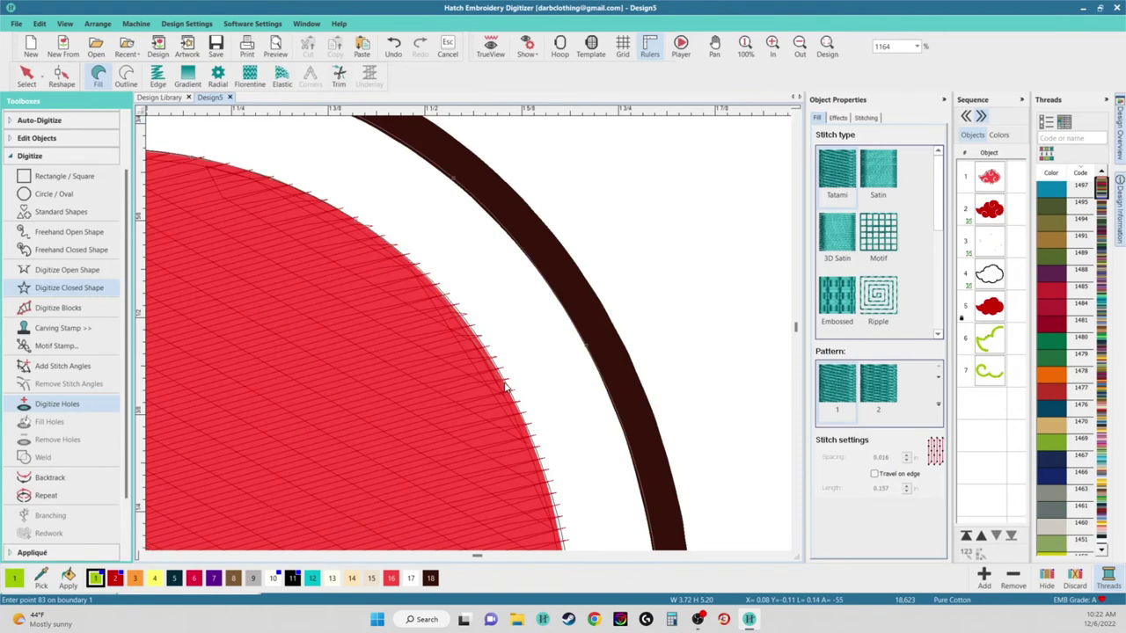
scroll(508, 389, down, 1)
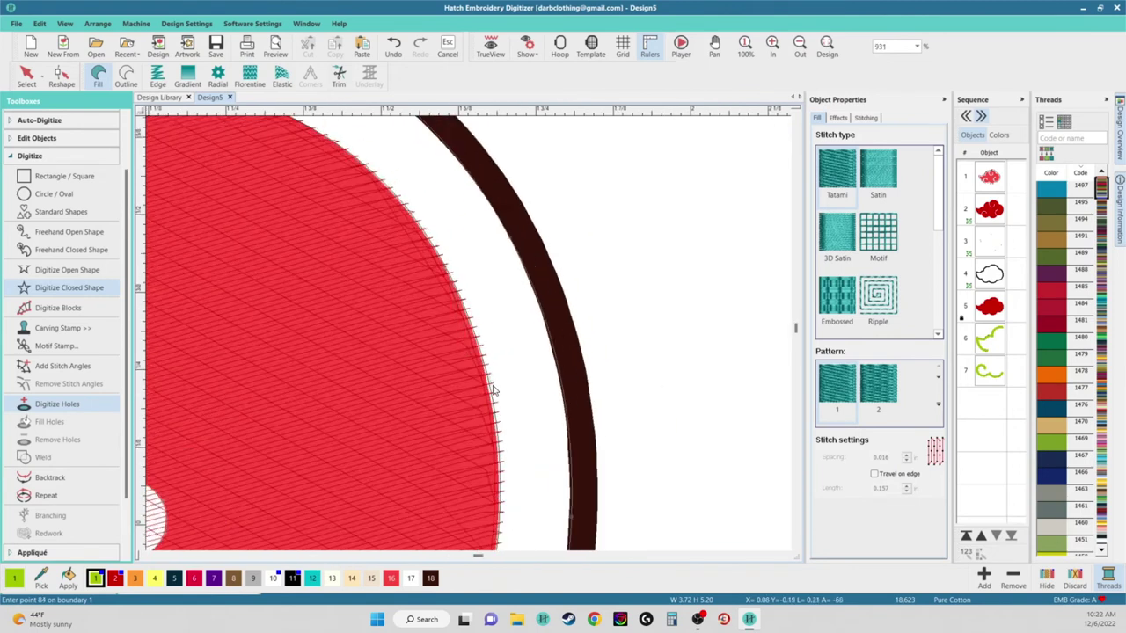
right_click(492, 394)
scroll(515, 452, down, 2)
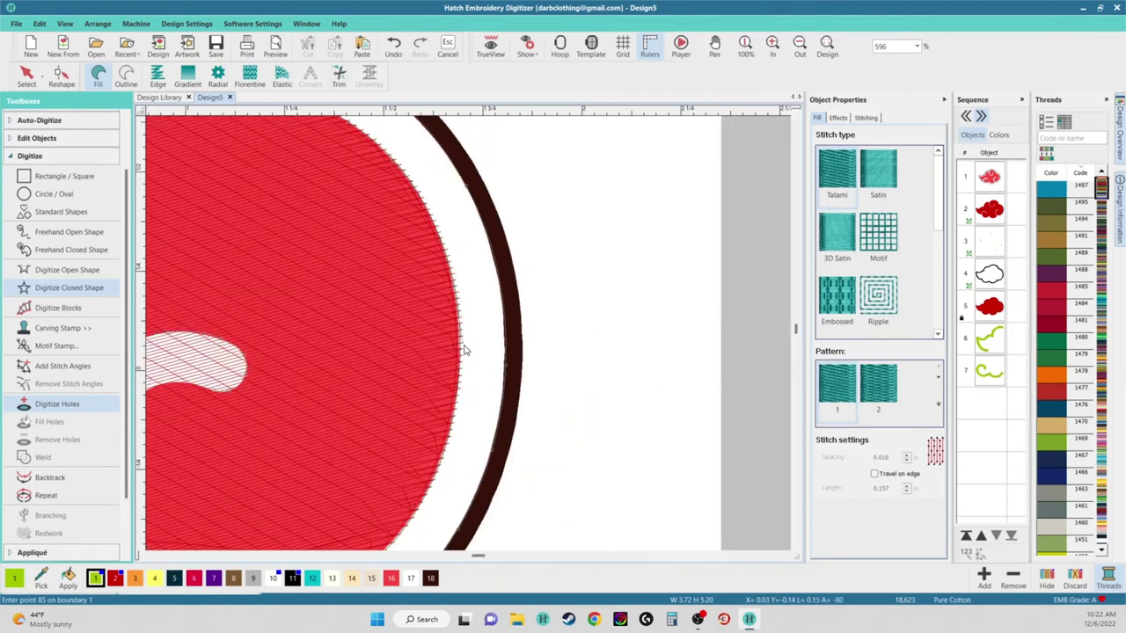
right_click(459, 395)
scroll(457, 427, down, 3)
scroll(470, 339, up, 4)
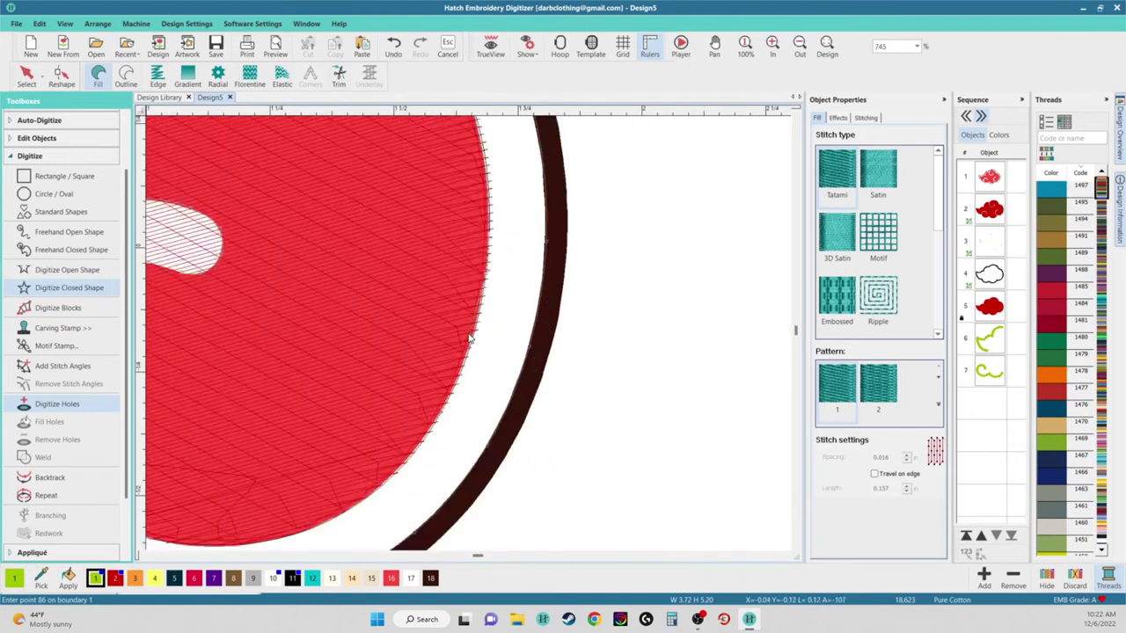
scroll(469, 338, up, 1)
right_click(466, 343)
right_click(446, 388)
click(404, 460)
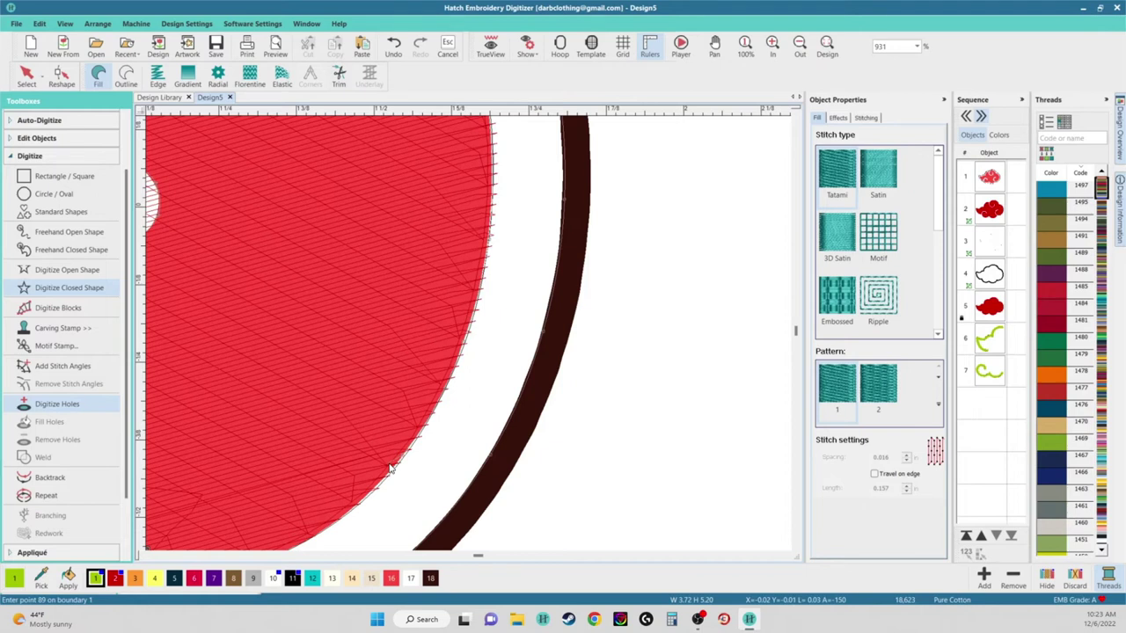
Trace the red fill's edge around the underside of the right lobe to the base of the right swirl
scroll(466, 339, down, 2)
scroll(466, 342, up, 3)
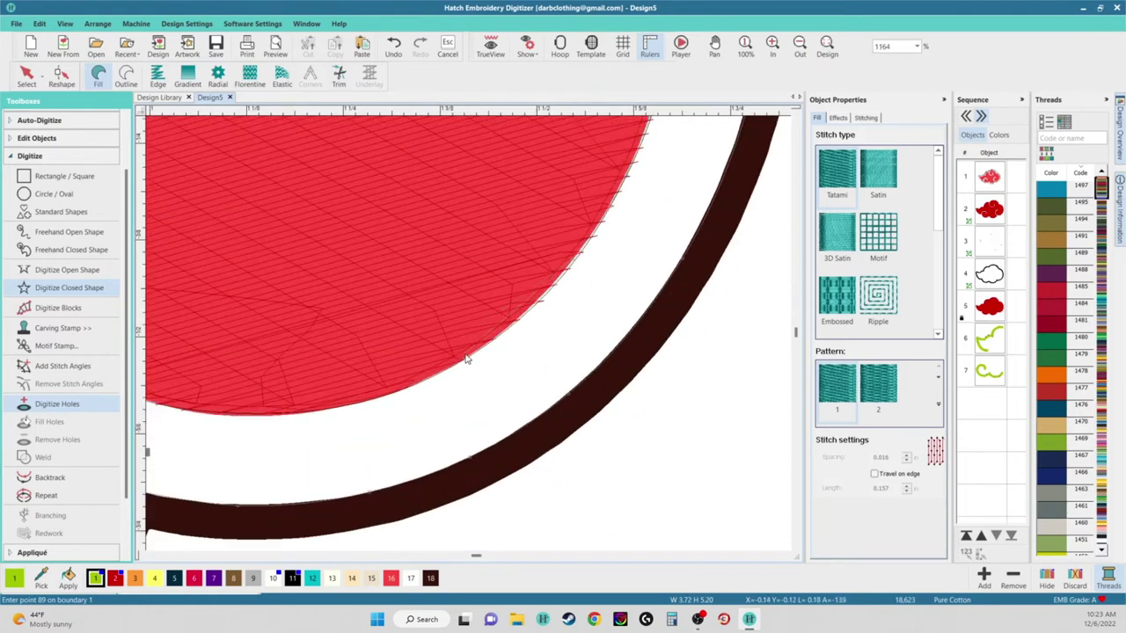
right_click(448, 369)
right_click(345, 404)
right_click(235, 416)
scroll(214, 405, down, 2)
scroll(468, 334, up, 2)
right_click(406, 339)
right_click(344, 310)
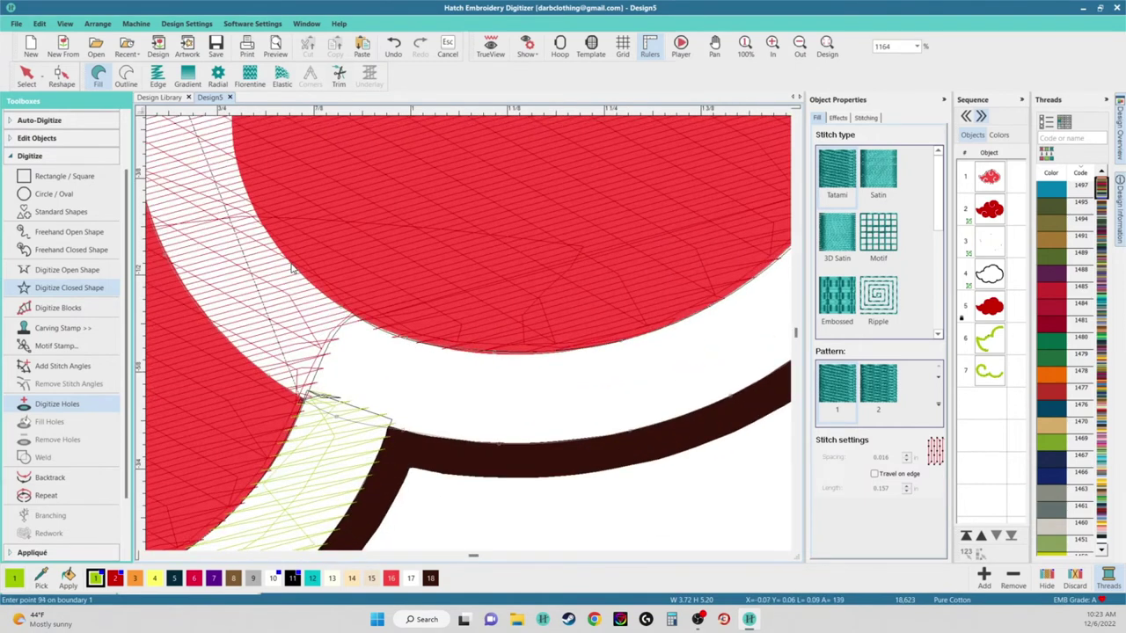
Trace up the right swirl's inner edge toward its rounded tip and complete the closed shape
click(254, 214)
key(c)
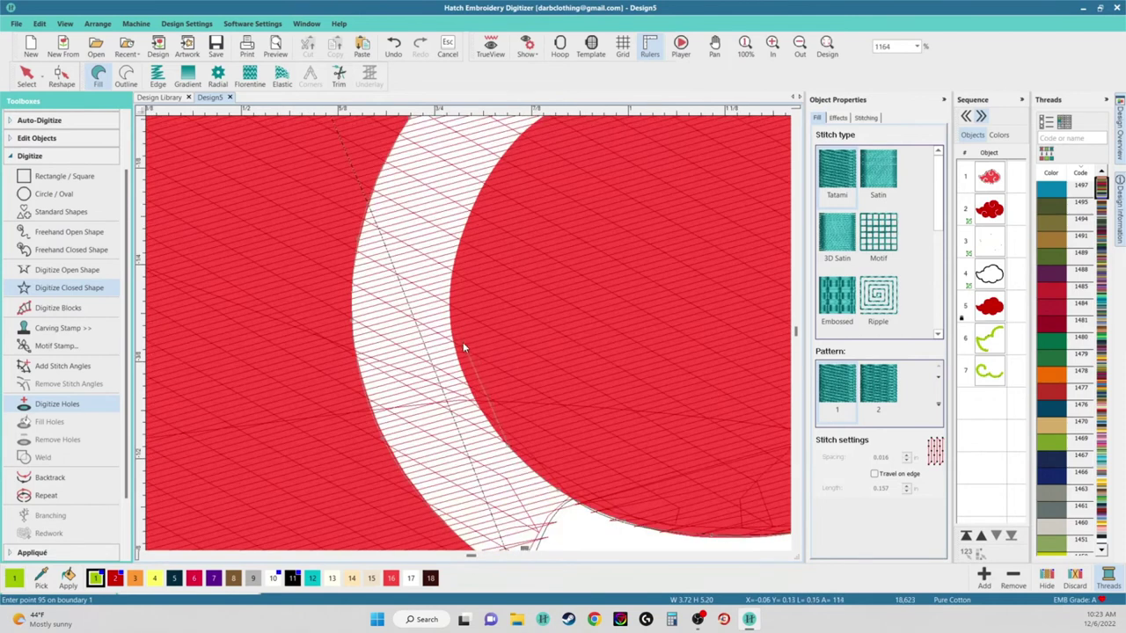
right_click(461, 344)
key(c)
right_click(482, 273)
click(479, 273)
click(566, 203)
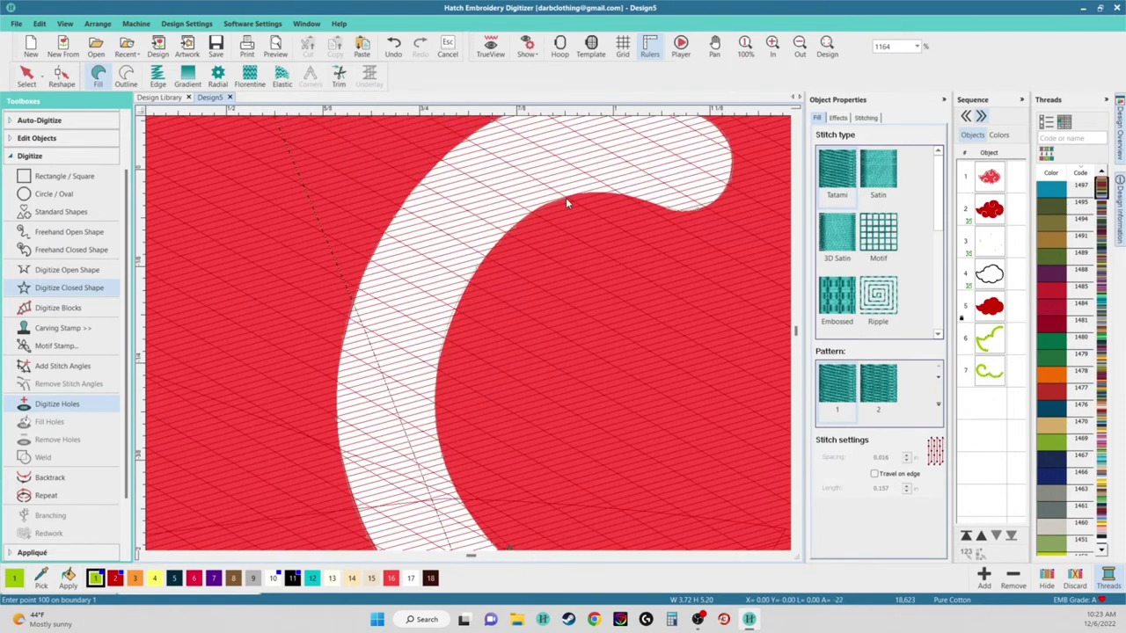
click(643, 202)
key(Return)
scroll(468, 330, down, 5)
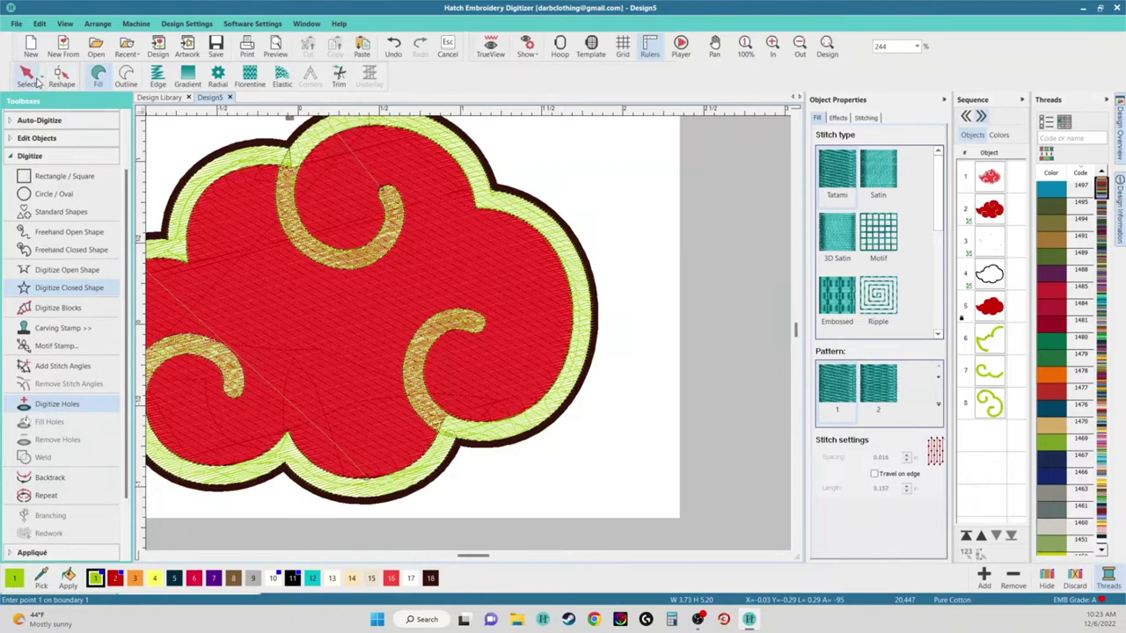
Select the new right-hand border and swirl shape, show the realistic stitch preview, and set its stitch type to Satin
click(877, 171)
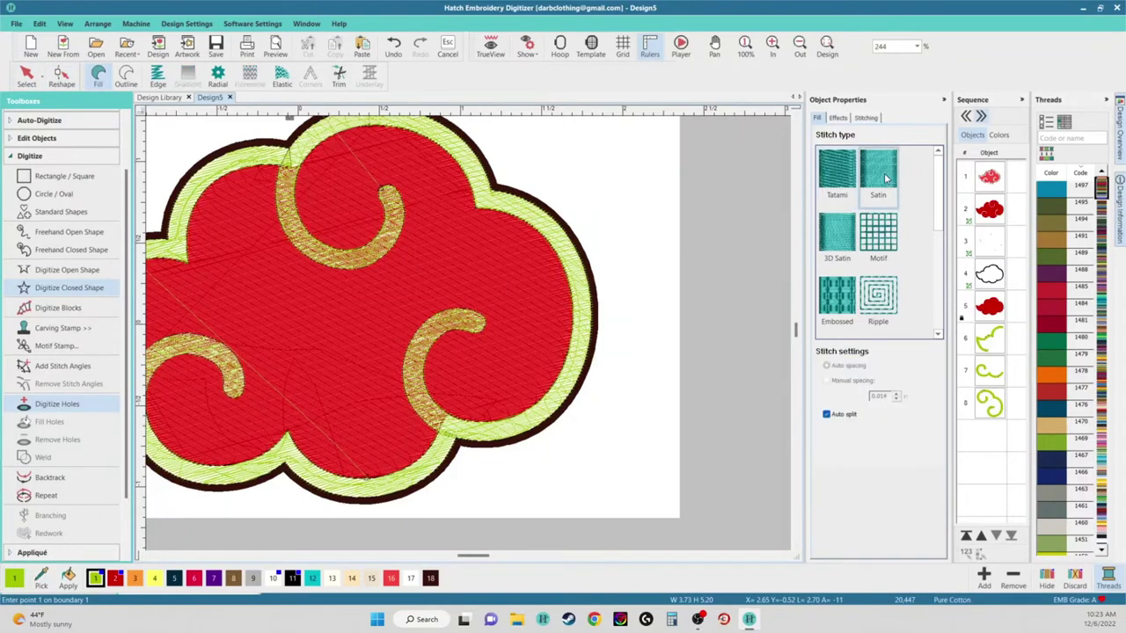
click(26, 76)
scroll(493, 186, down, 2)
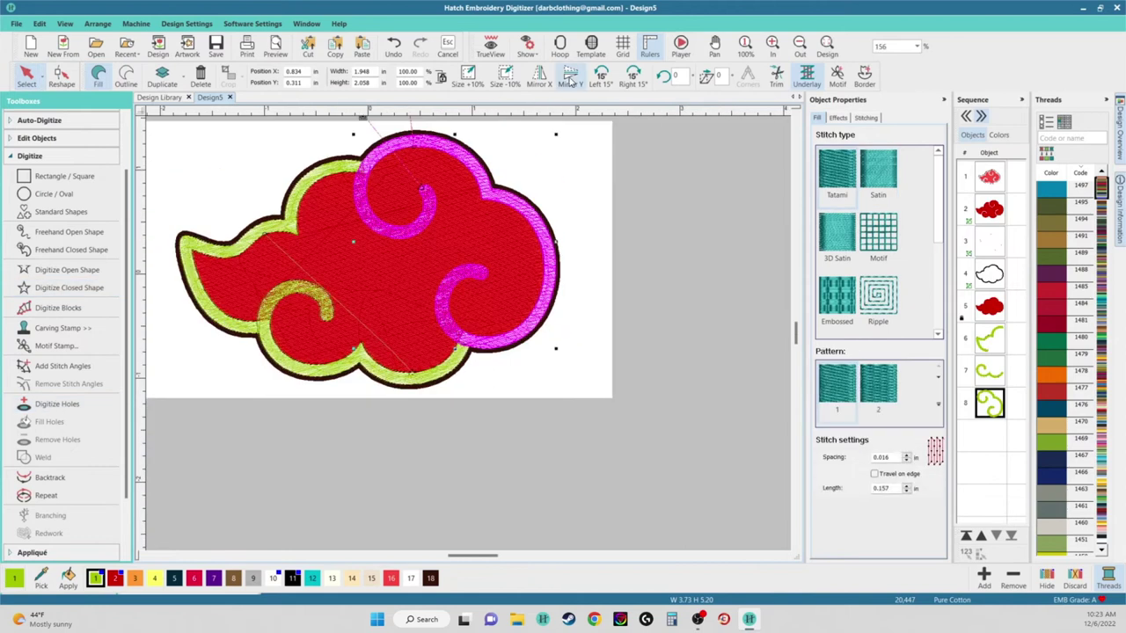
click(491, 46)
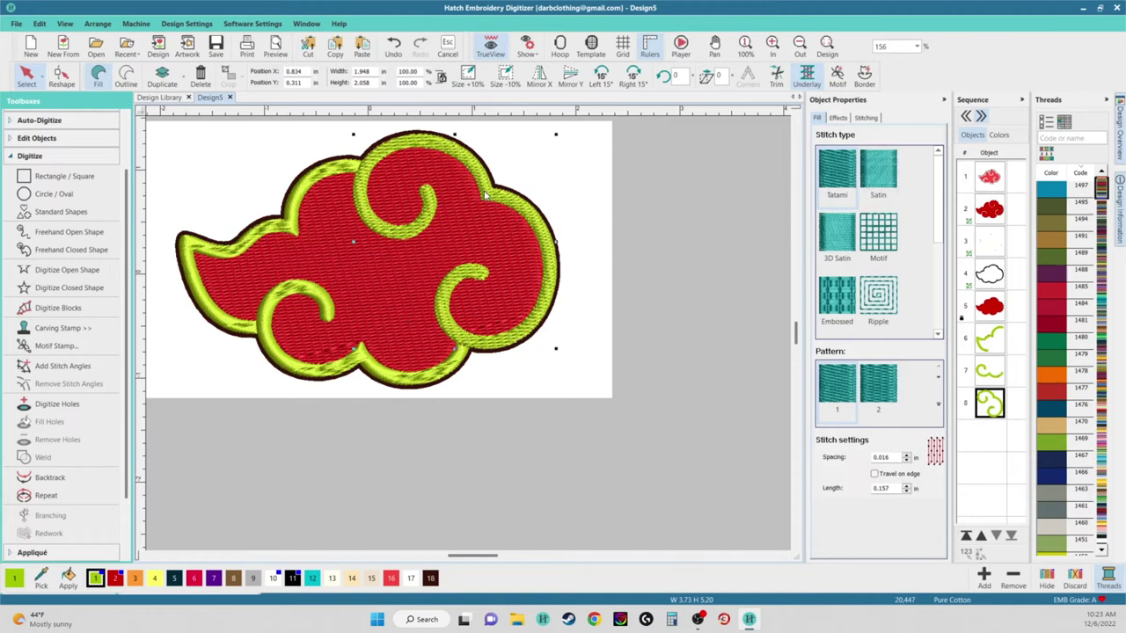
click(878, 169)
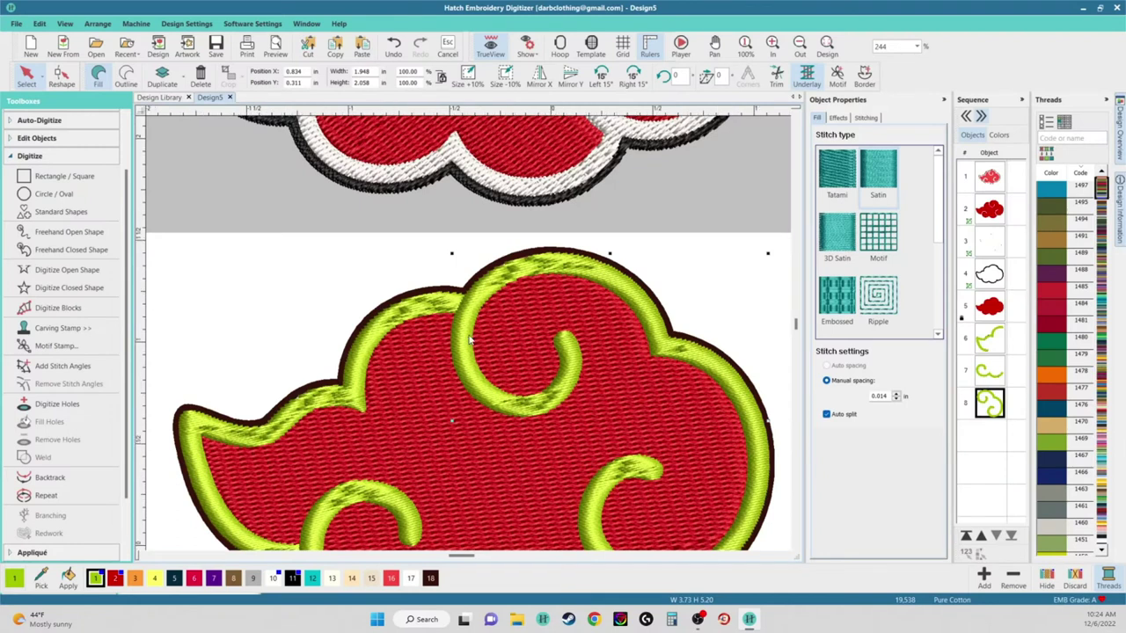
Add stitch angles across the upper-left border section, from the upper swirl around the lobe down toward the notch
scroll(421, 317, up, 5)
scroll(520, 331, down, 7)
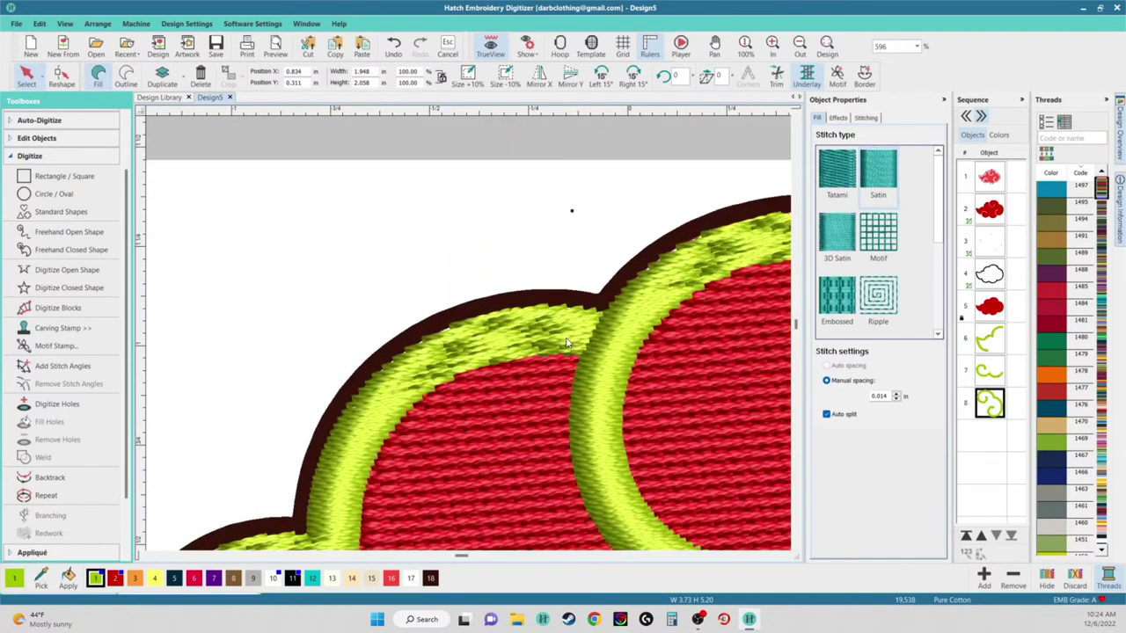
scroll(468, 333, up, 2)
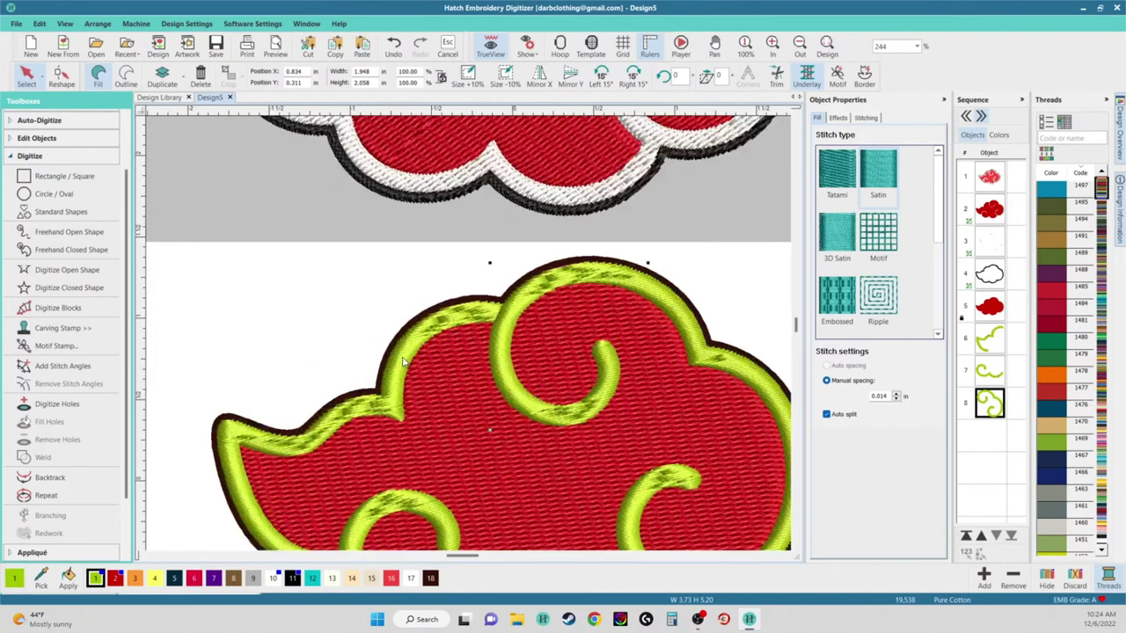
click(403, 359)
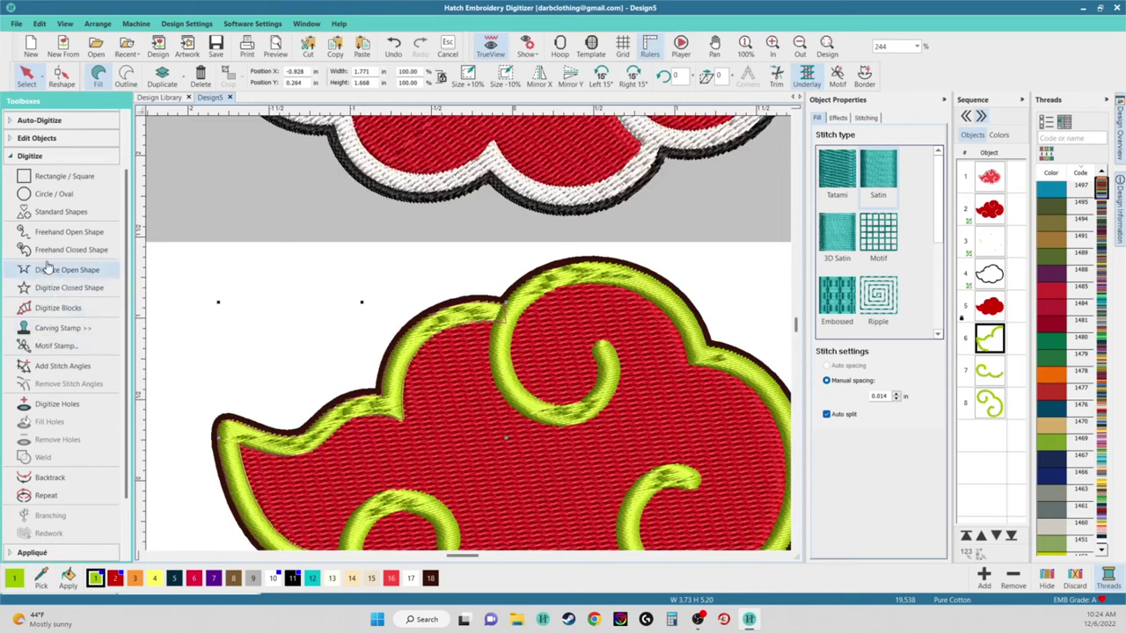
click(49, 374)
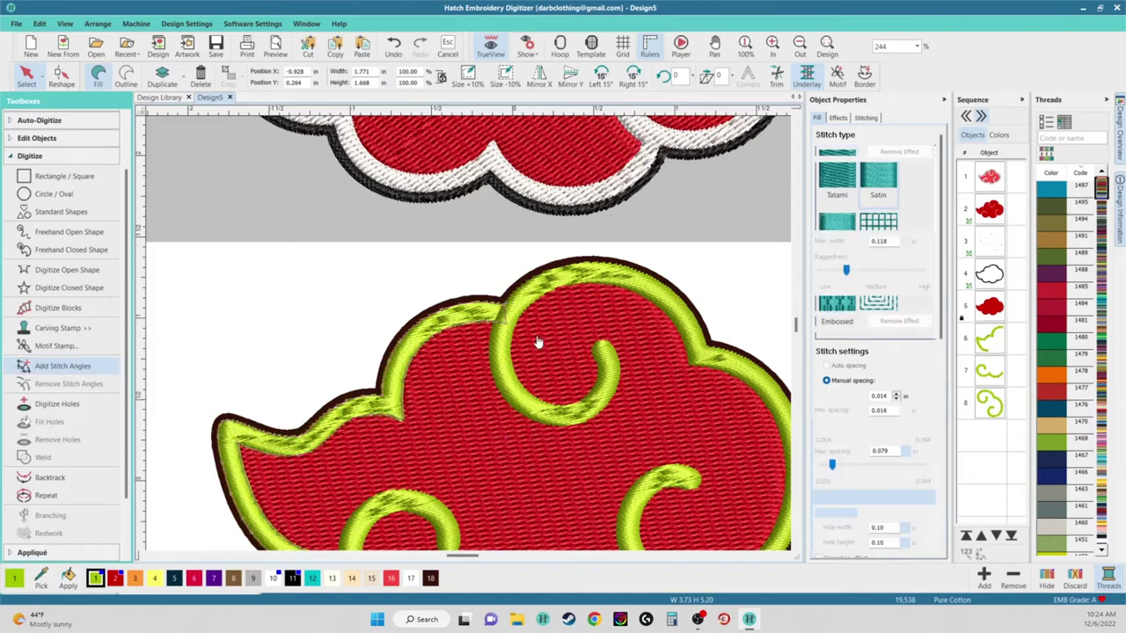
scroll(469, 338, up, 1)
scroll(483, 238, up, 2)
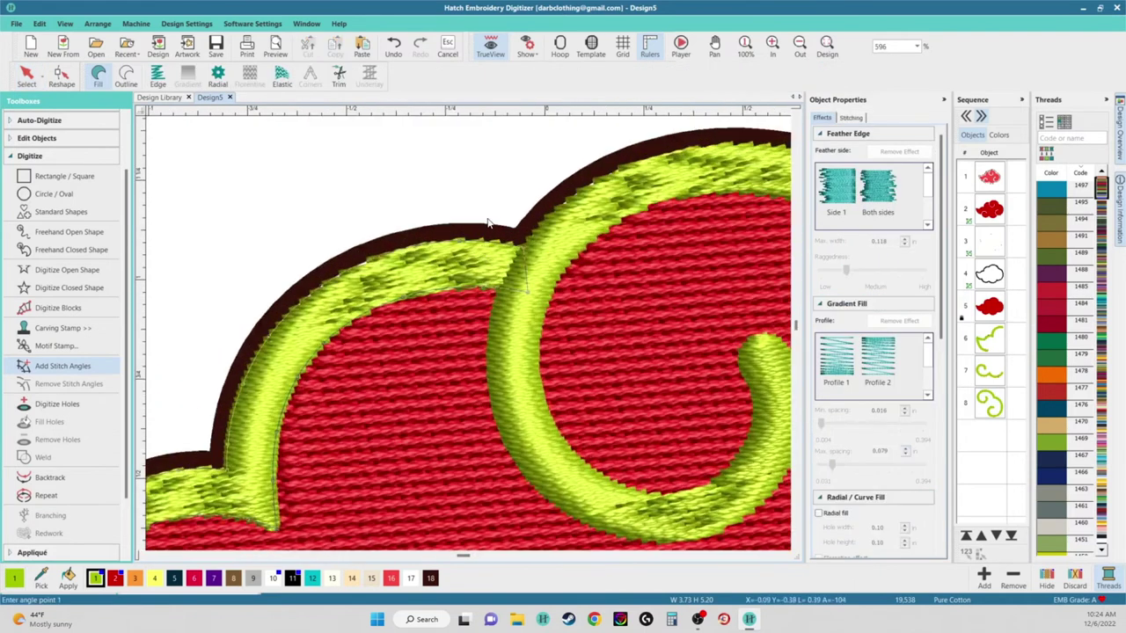
click(482, 227)
click(482, 291)
click(384, 245)
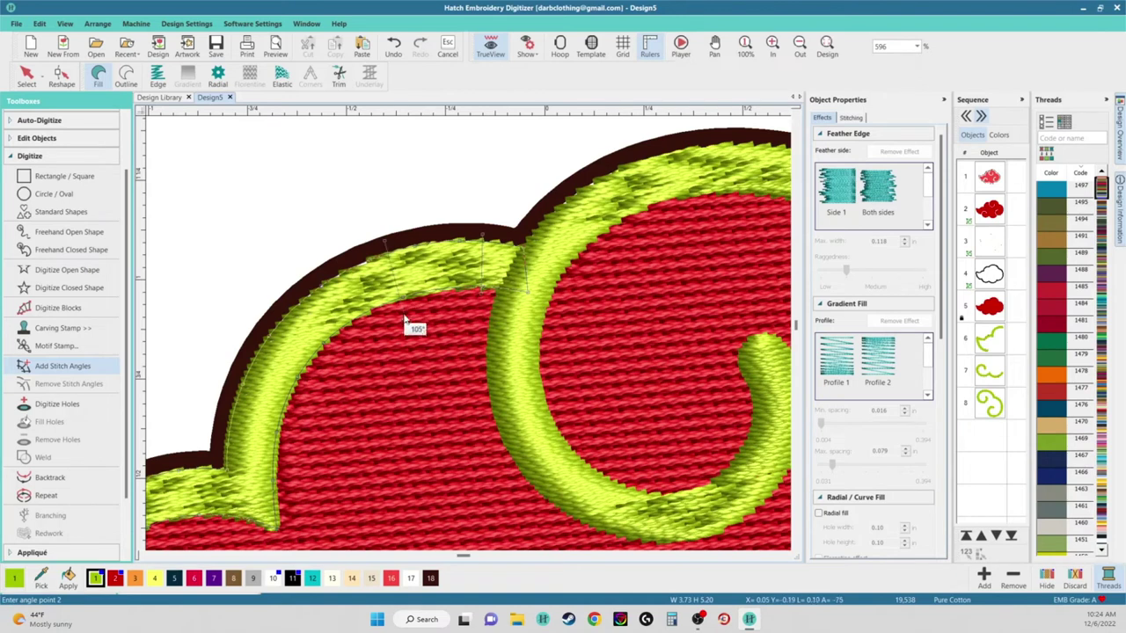
click(278, 315)
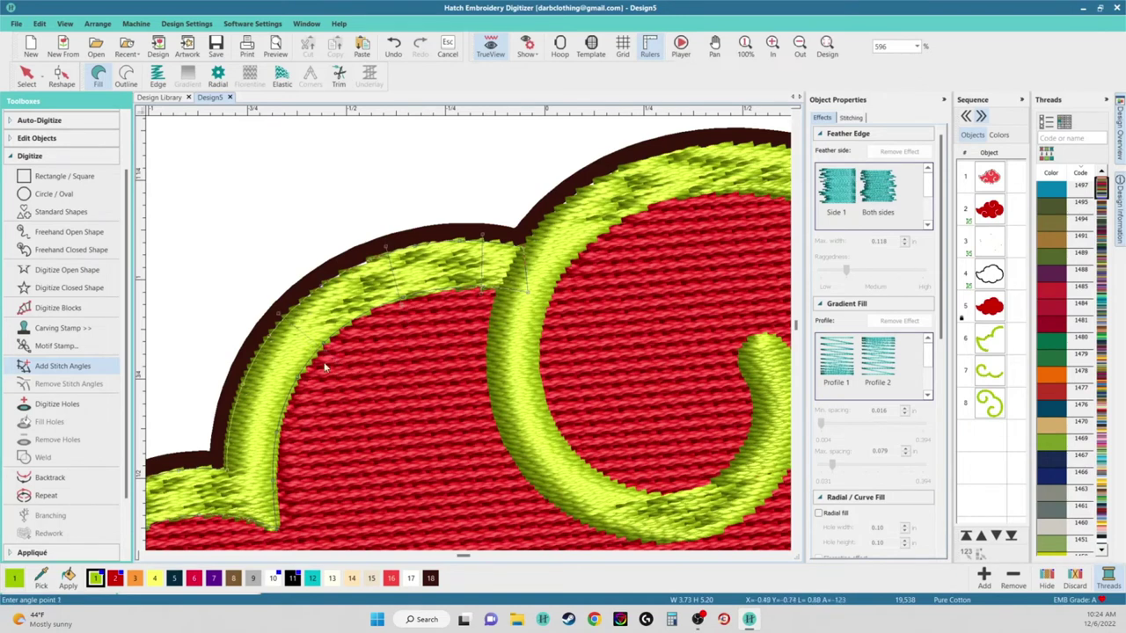
click(223, 433)
click(286, 460)
Add stitch angles along the wavy upper border toward the left tip, apply them, and adjust the angle lines near the notch and tip
scroll(286, 460, down, 1)
scroll(463, 354, up, 1)
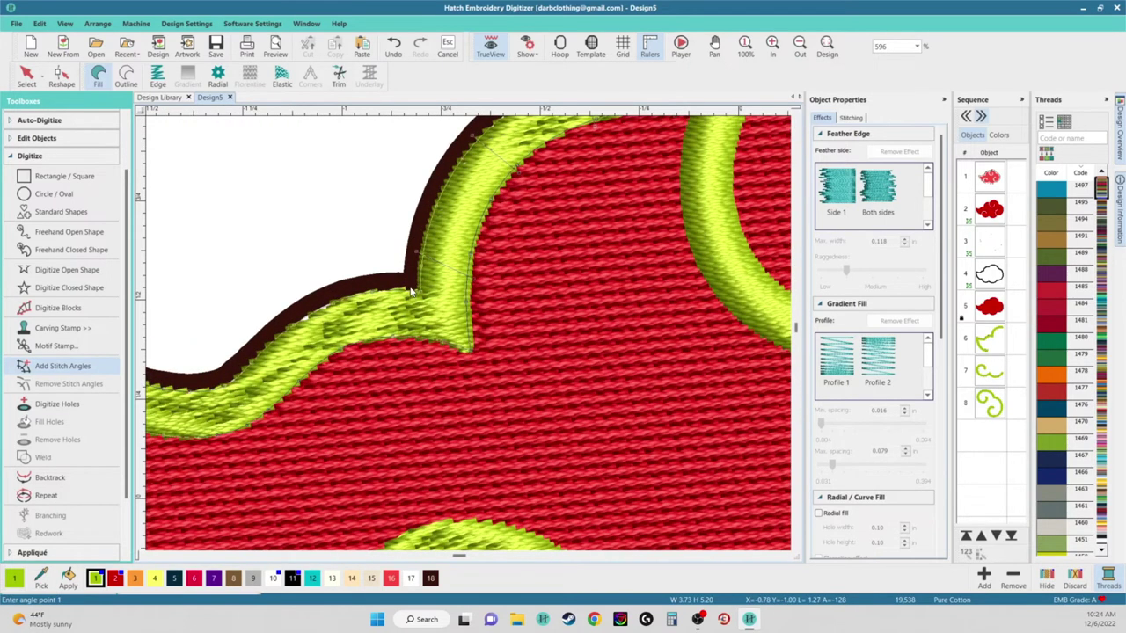
click(366, 289)
click(383, 372)
click(270, 345)
scroll(457, 343, down, 2)
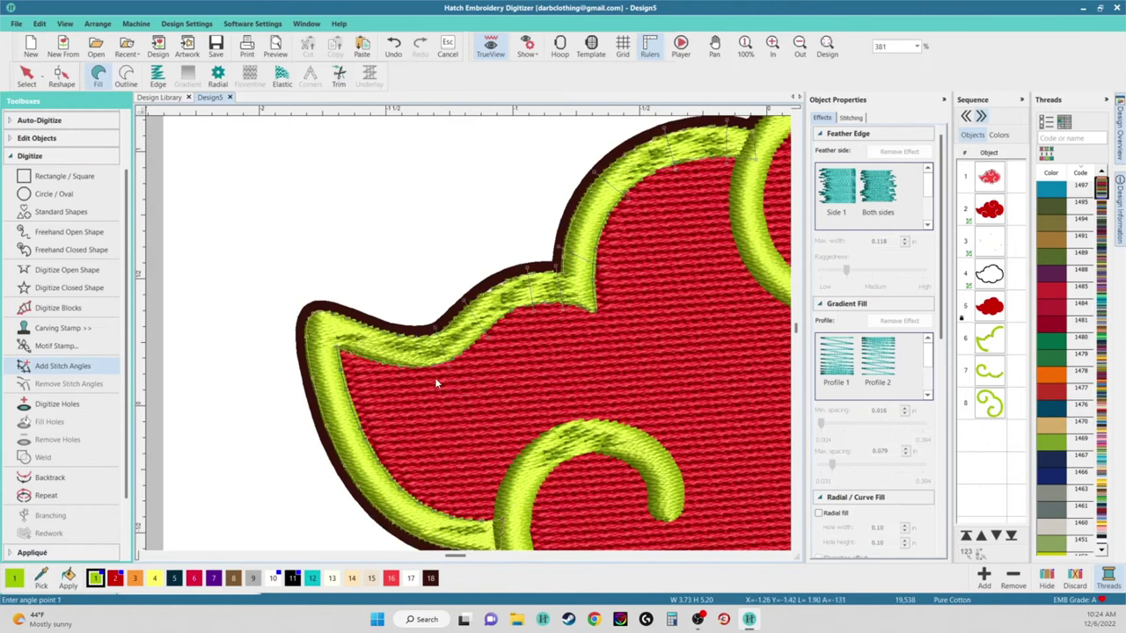
click(368, 323)
click(368, 369)
middle_click(614, 302)
key(Return)
key(Return)
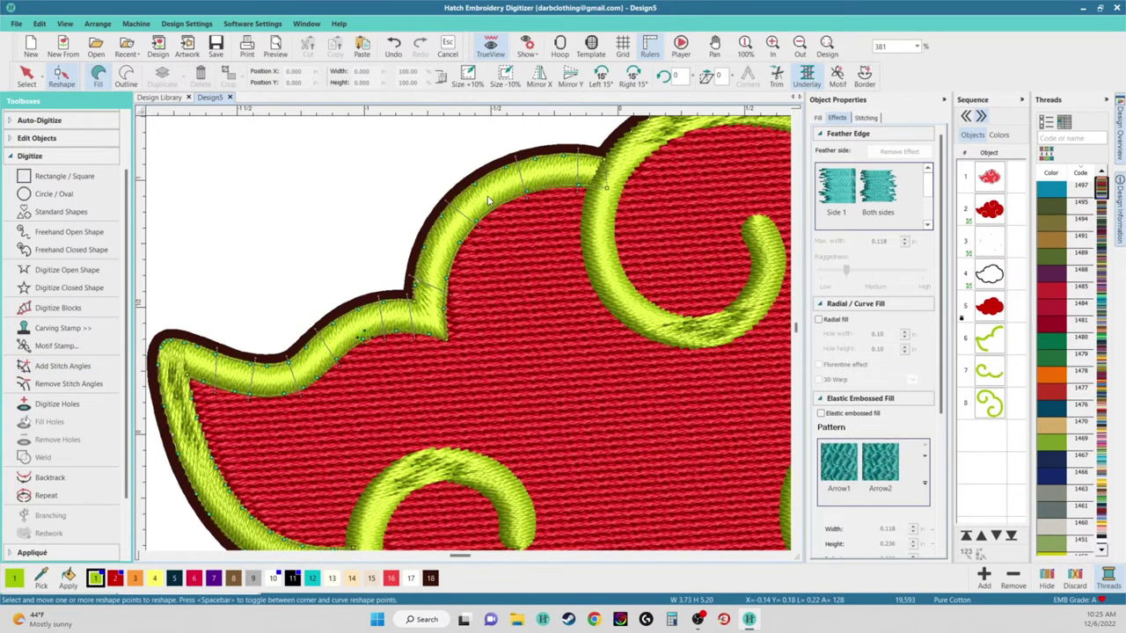
drag(446, 290, 447, 308)
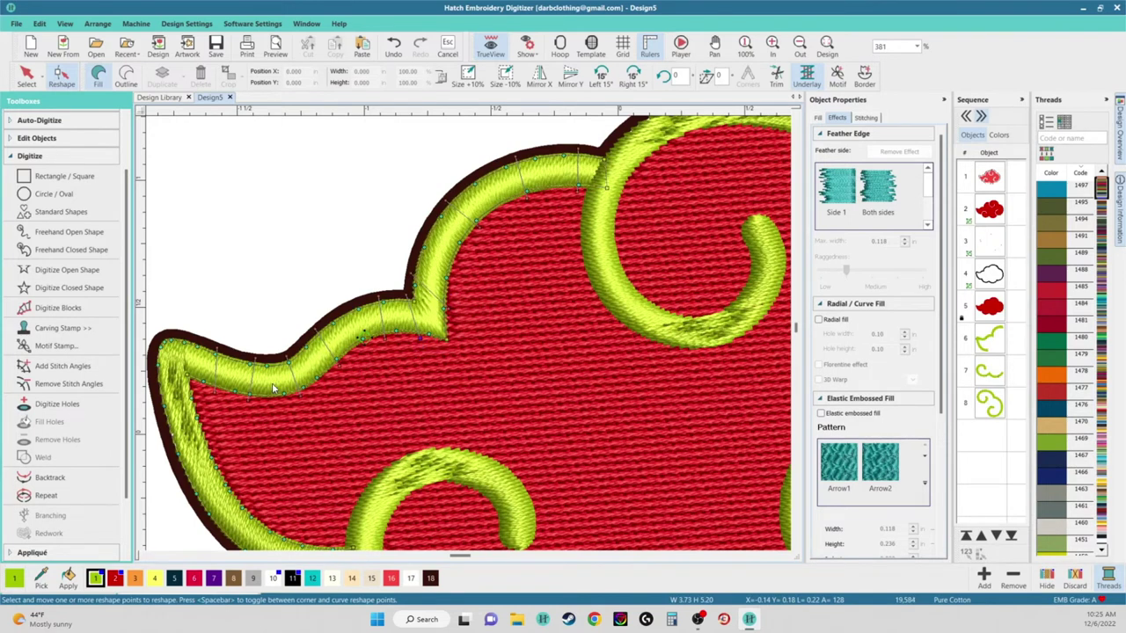
drag(219, 346, 218, 350)
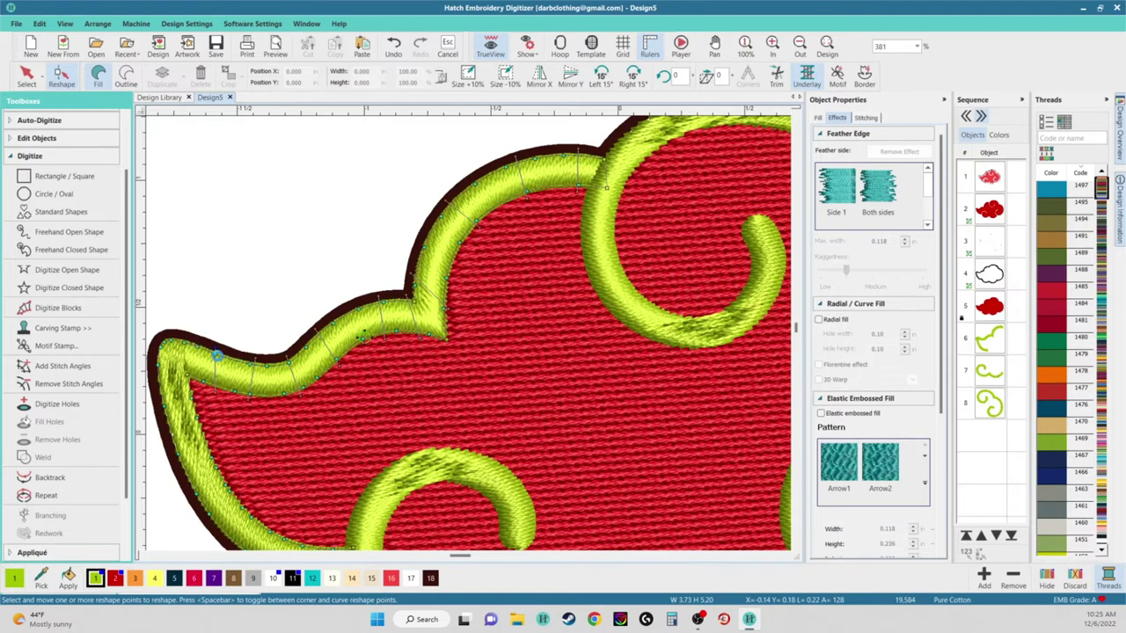
Add stitch angles down the left tail's outer curve to the lower-left swirl and fine-tune the angle lines near the tip
click(53, 366)
click(167, 411)
click(209, 410)
drag(165, 473, 312, 410)
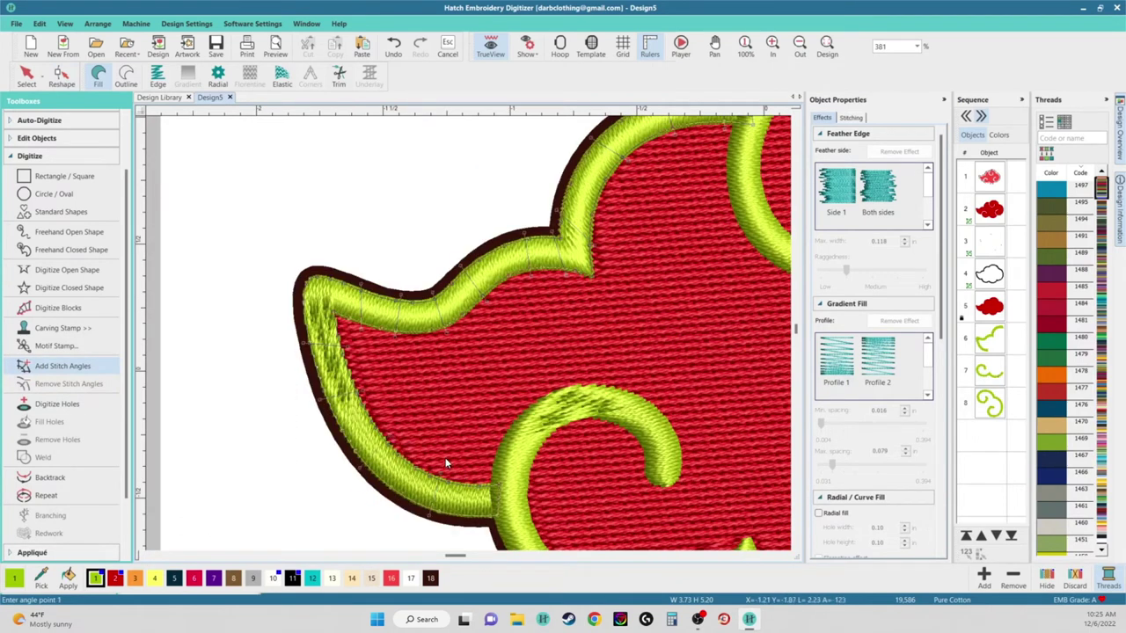
key(Return)
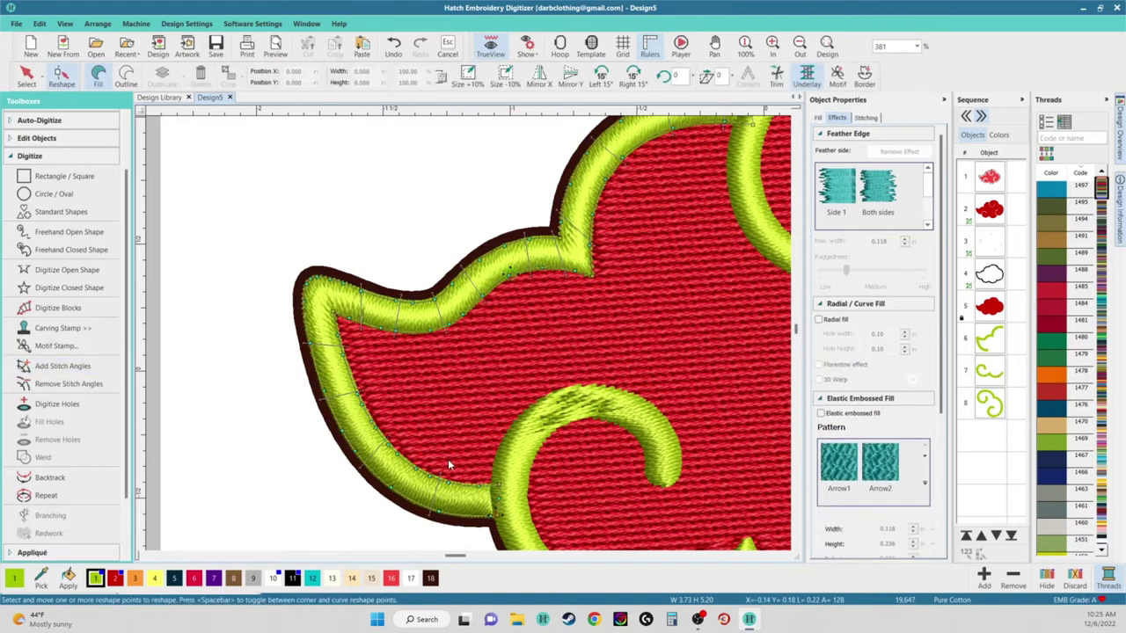
drag(350, 348, 346, 342)
drag(360, 284, 360, 281)
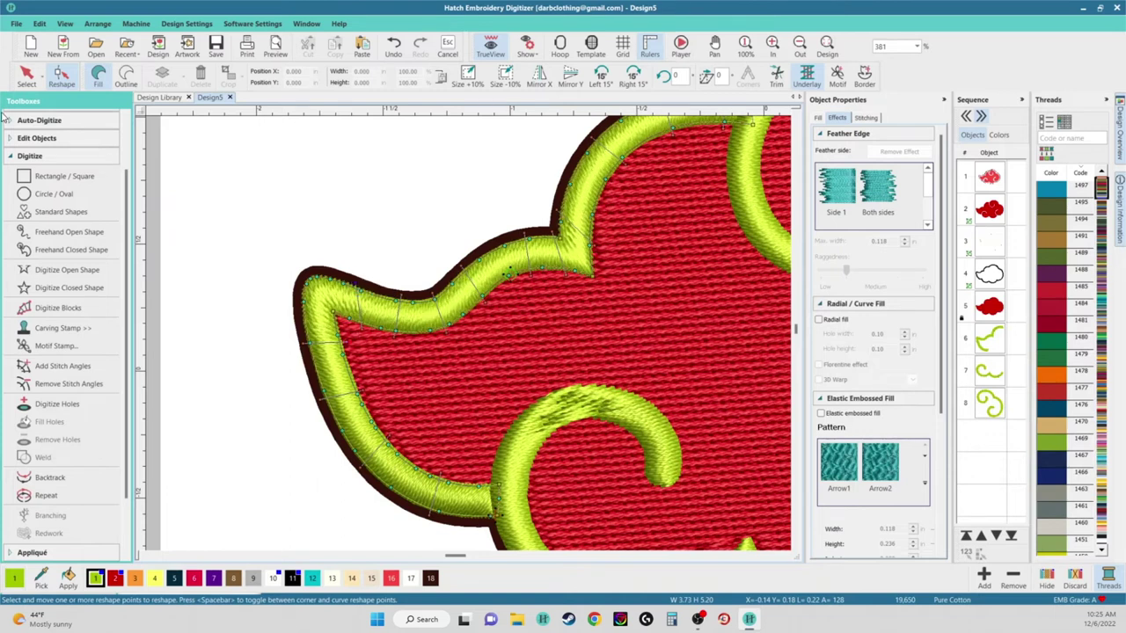
Leave reshaping and inspect the stitch direction of the upper-left border against the other satin sections
click(27, 77)
scroll(469, 338, down, 3)
scroll(469, 338, down, 1)
click(433, 264)
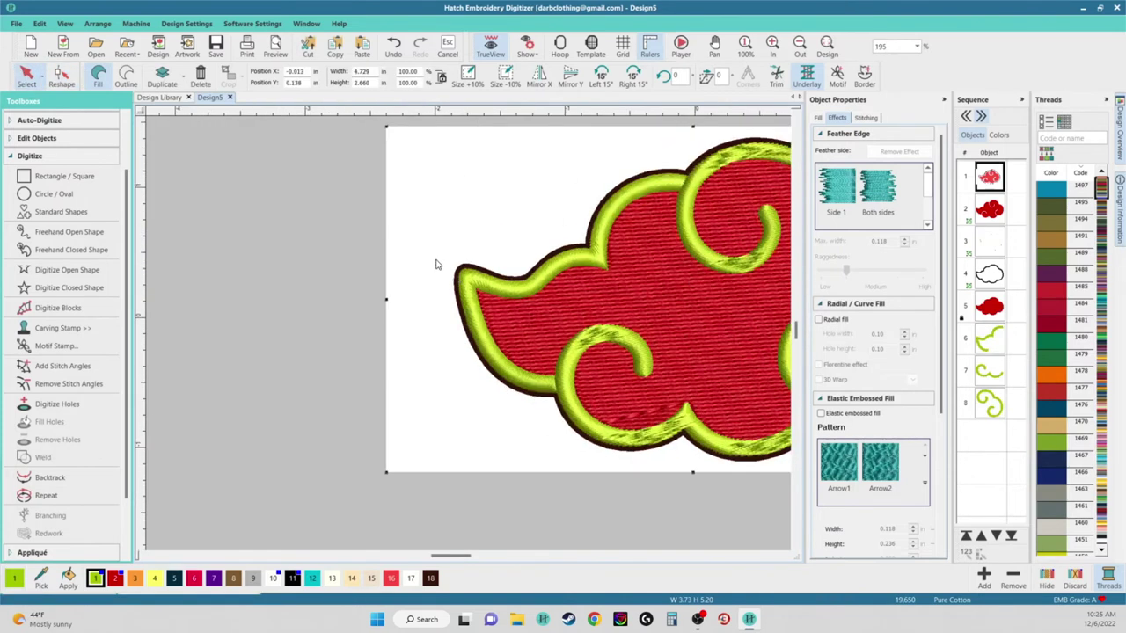
scroll(475, 336, down, 2)
scroll(474, 335, up, 5)
scroll(469, 334, down, 3)
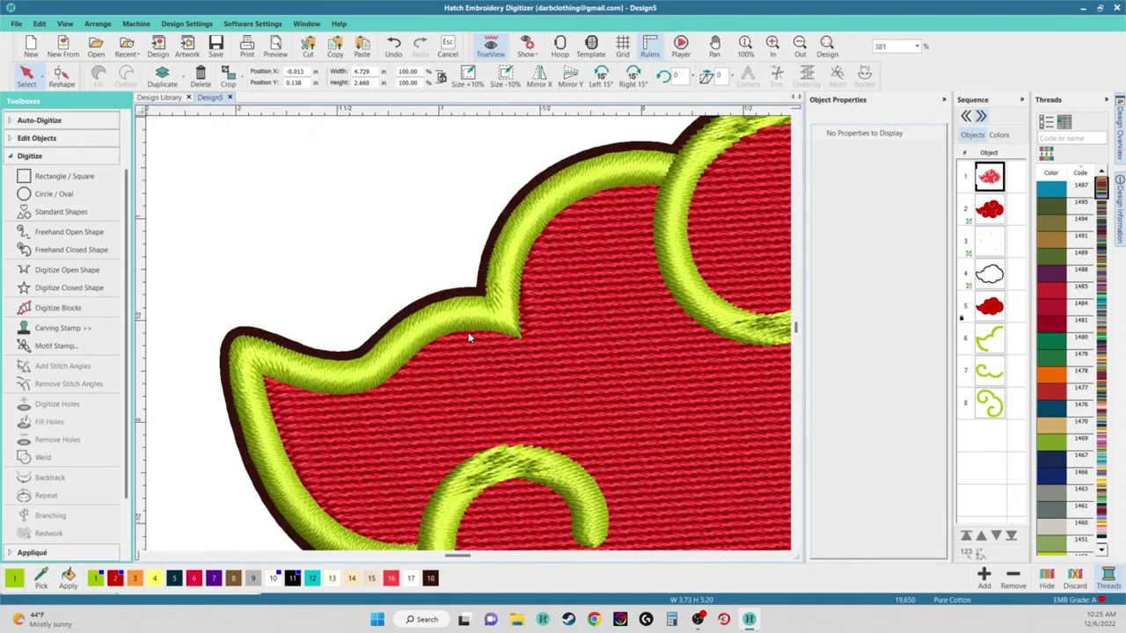
scroll(469, 334, up, 3)
scroll(470, 339, down, 1)
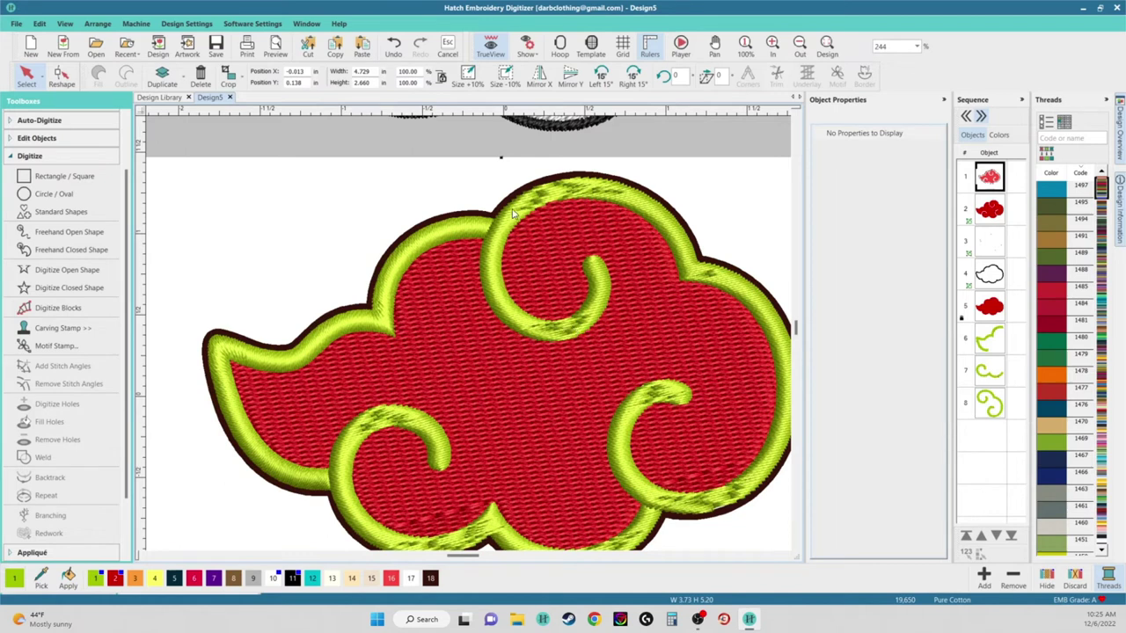
Add stitch angles around the lower-left swirl and along the bottom border section, and apply them
click(402, 422)
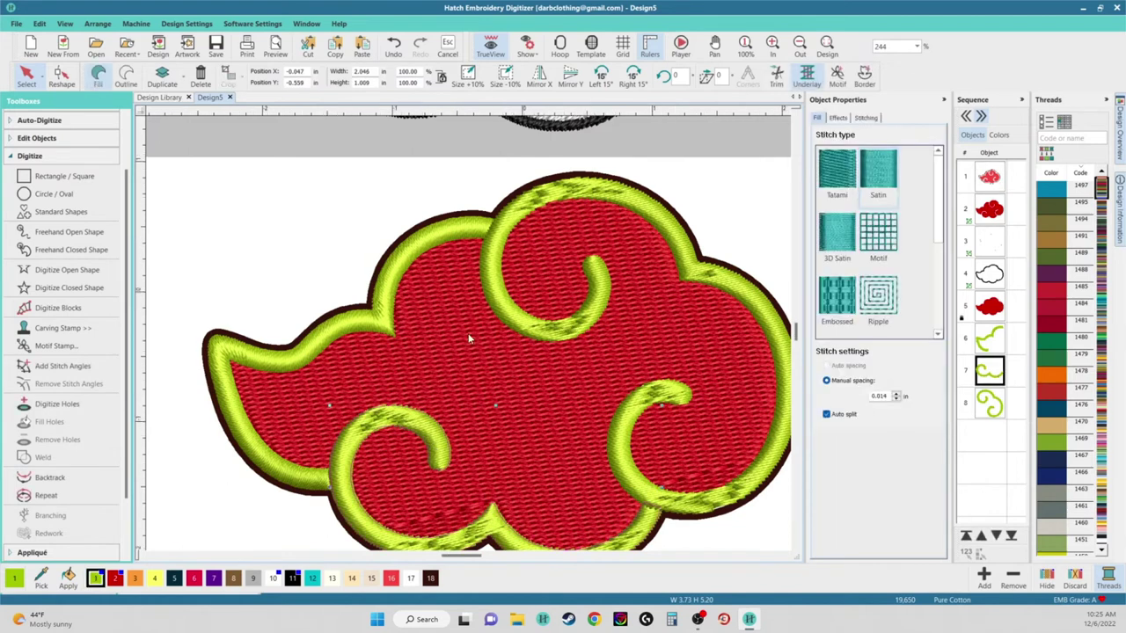
scroll(469, 337, down, 2)
scroll(469, 338, up, 1)
click(92, 368)
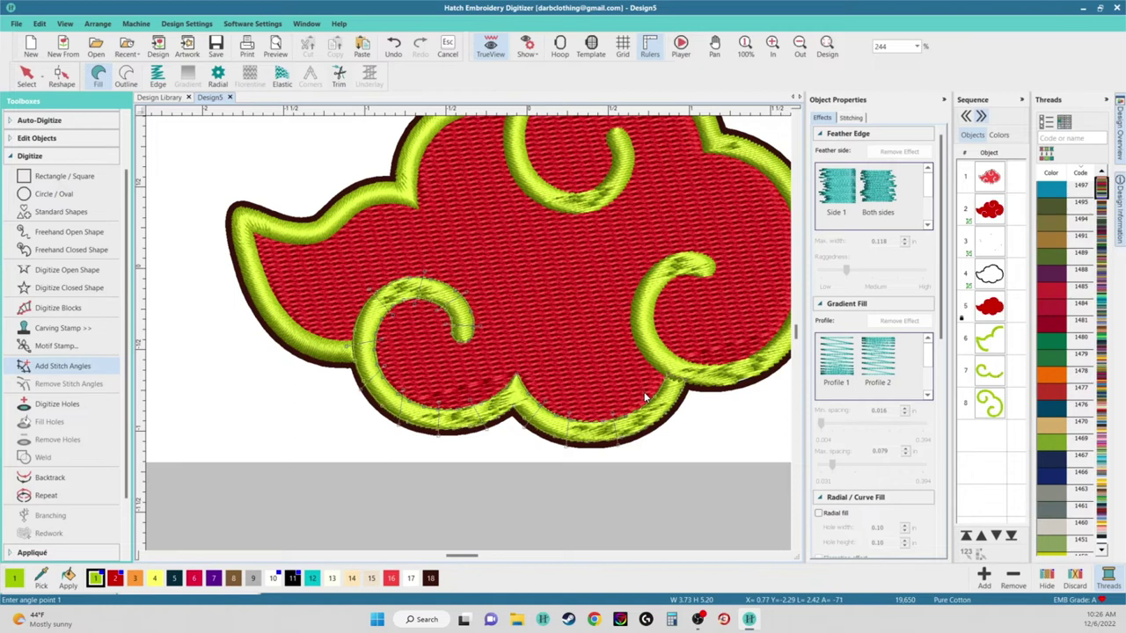
key(Return)
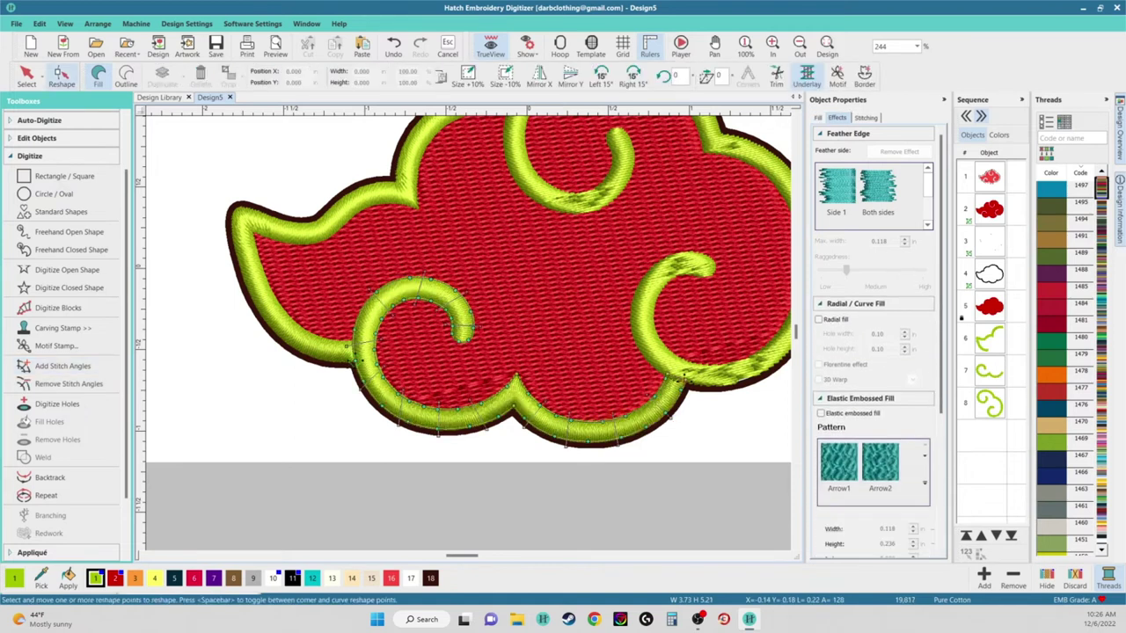
Add stitch angles around the lower-right swirl, from its tip along its curve and up the right border
click(26, 76)
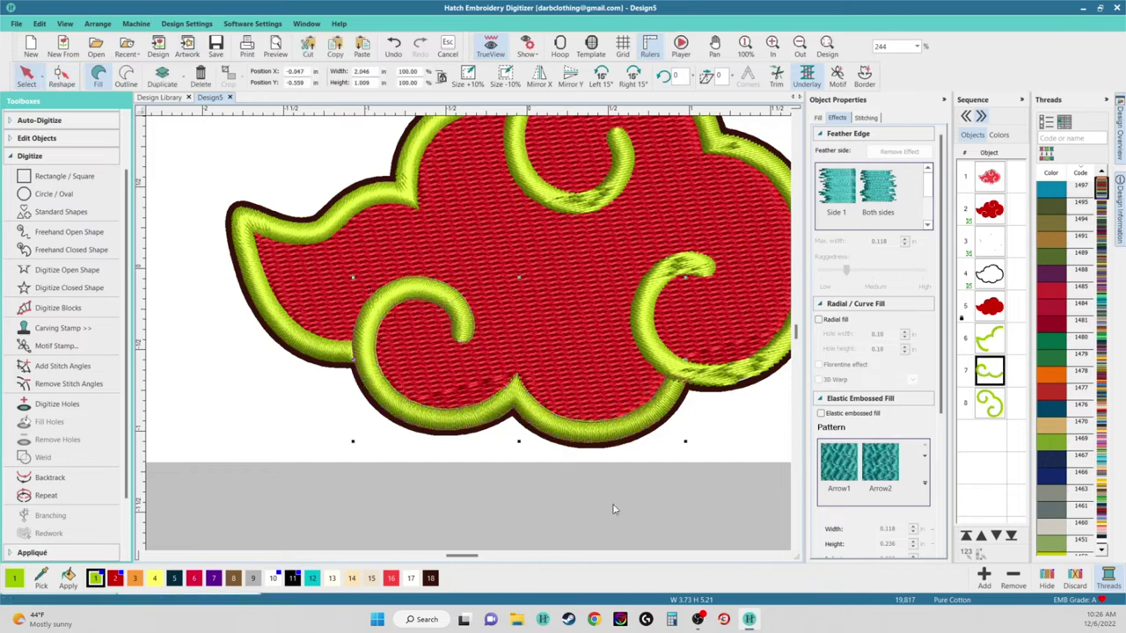
scroll(752, 521, down, 1)
click(320, 327)
scroll(375, 291, down, 2)
scroll(486, 321, up, 4)
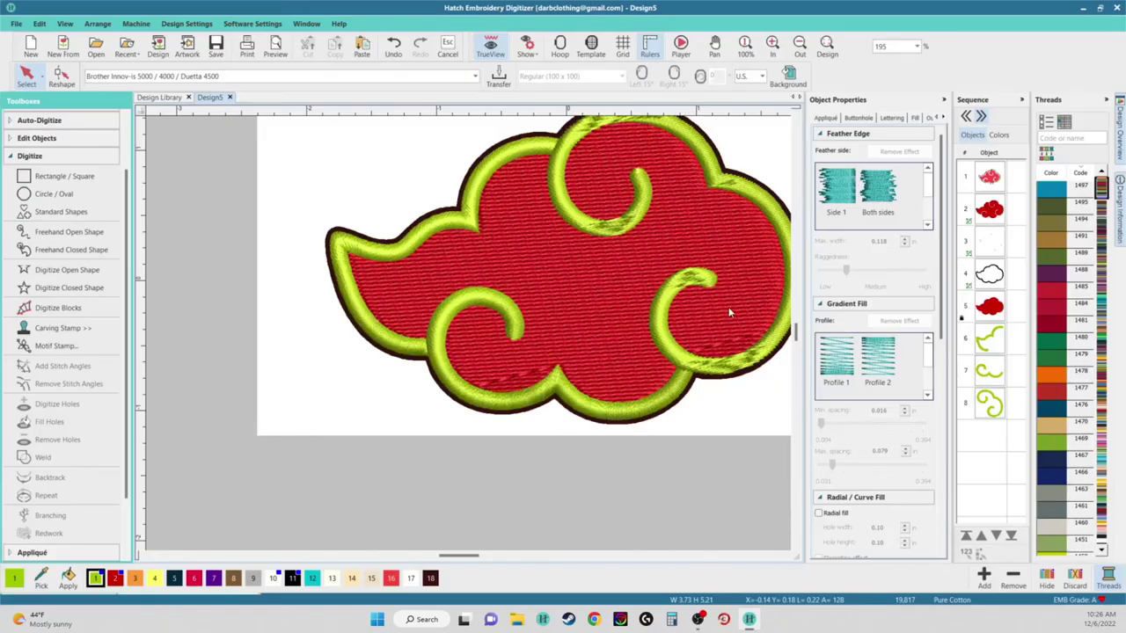
scroll(503, 294, up, 4)
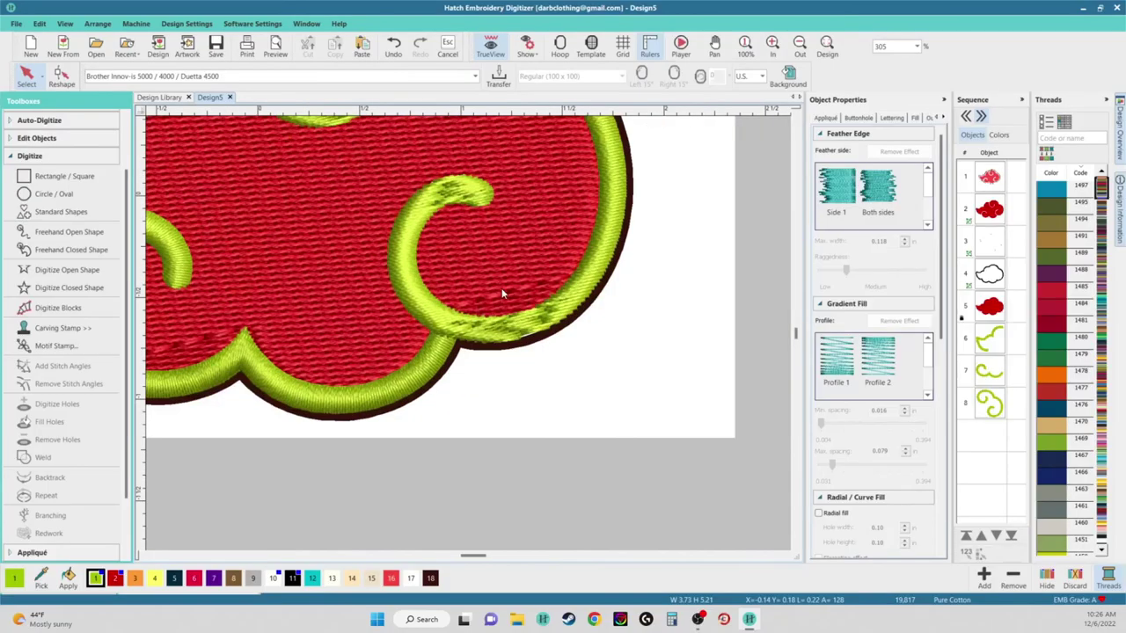
click(448, 195)
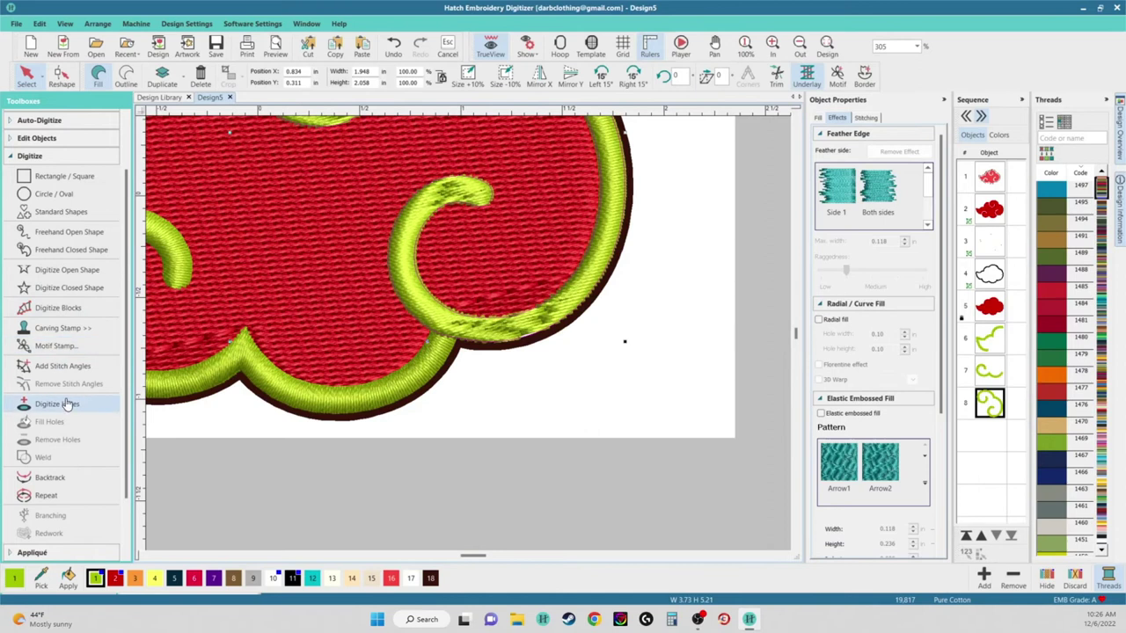
click(57, 367)
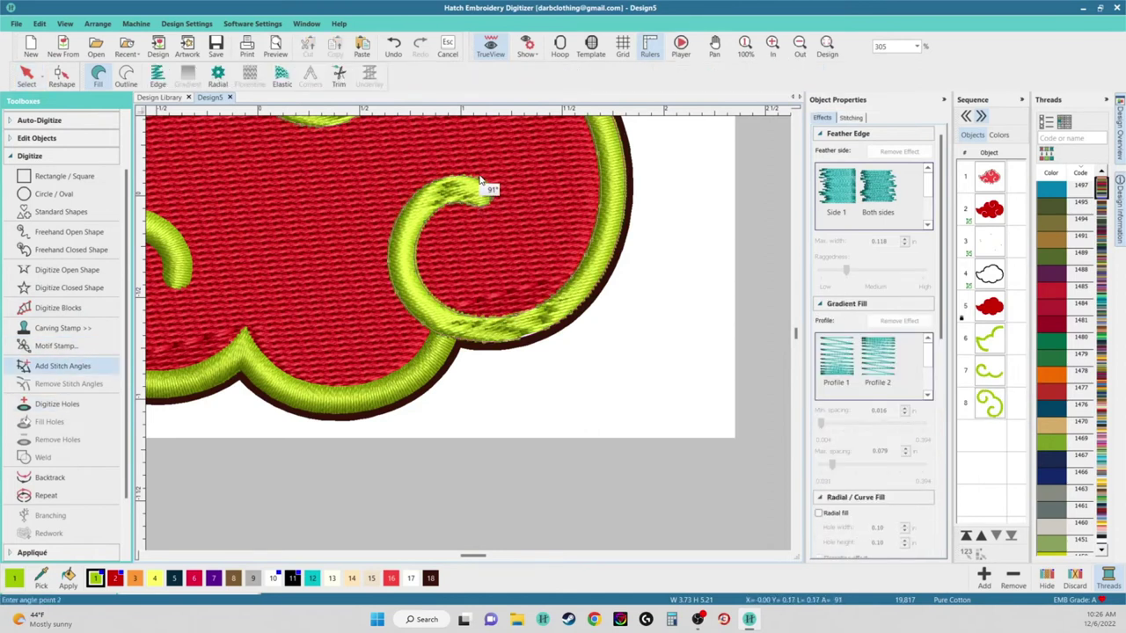
click(409, 197)
click(395, 261)
click(406, 320)
scroll(619, 307, down, 1)
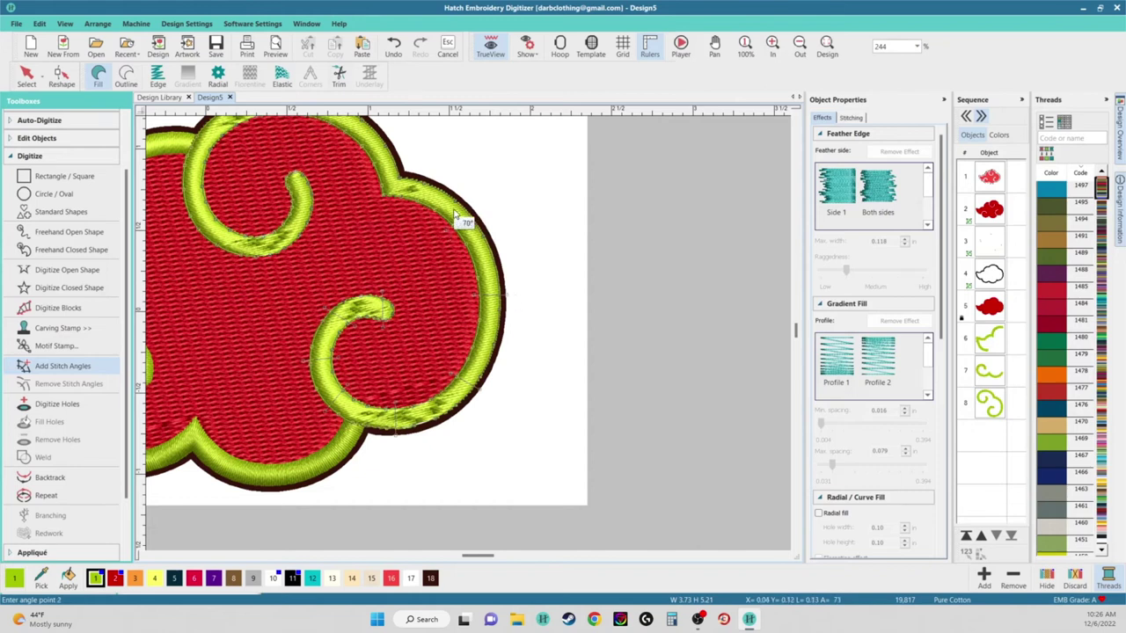
Add stitch angles along the upper-right border and around the top swirl, and apply them
click(484, 211)
click(396, 202)
click(407, 168)
scroll(396, 173, down, 2)
scroll(459, 322, up, 2)
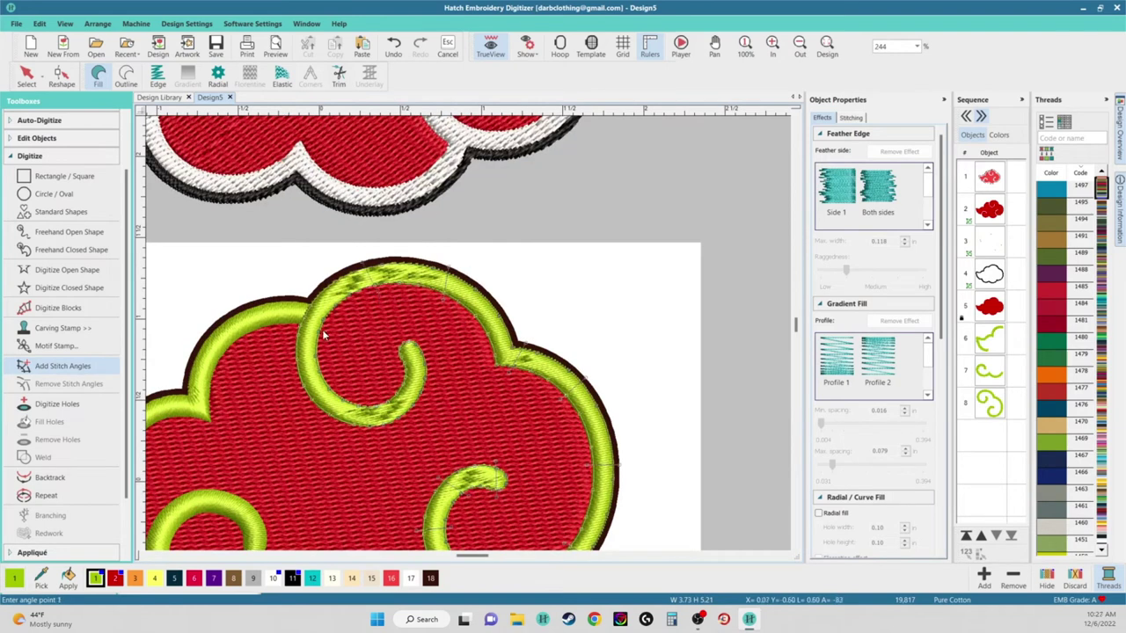
click(345, 390)
click(402, 367)
key(h)
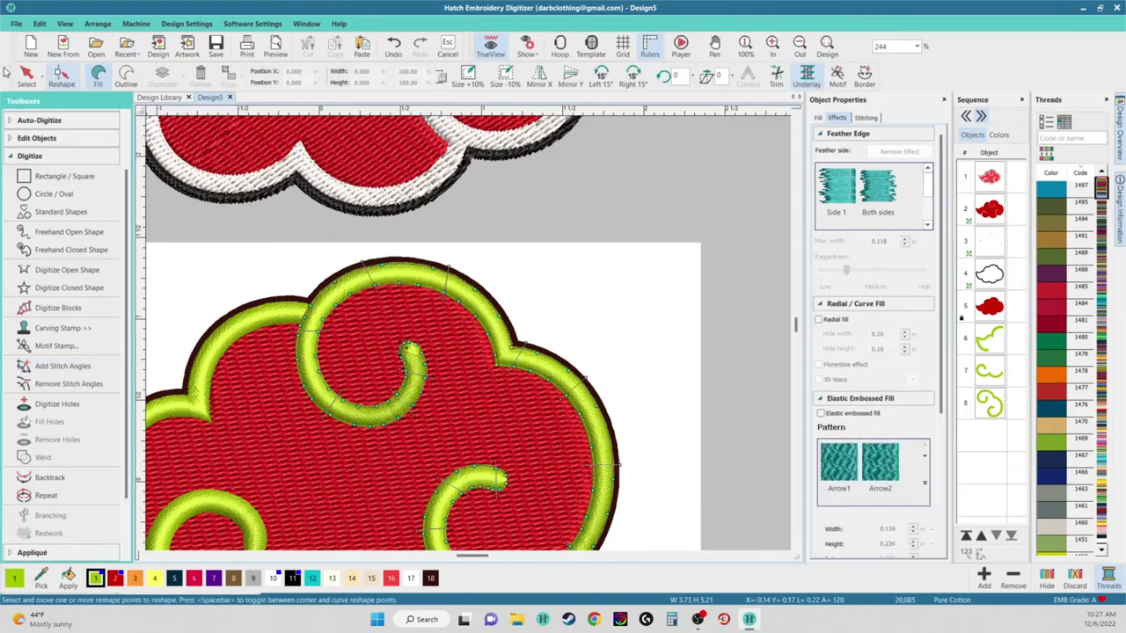
Fine-tune the stitch angle line near the top swirl's inner tip and leave reshaping
scroll(468, 334, up, 2)
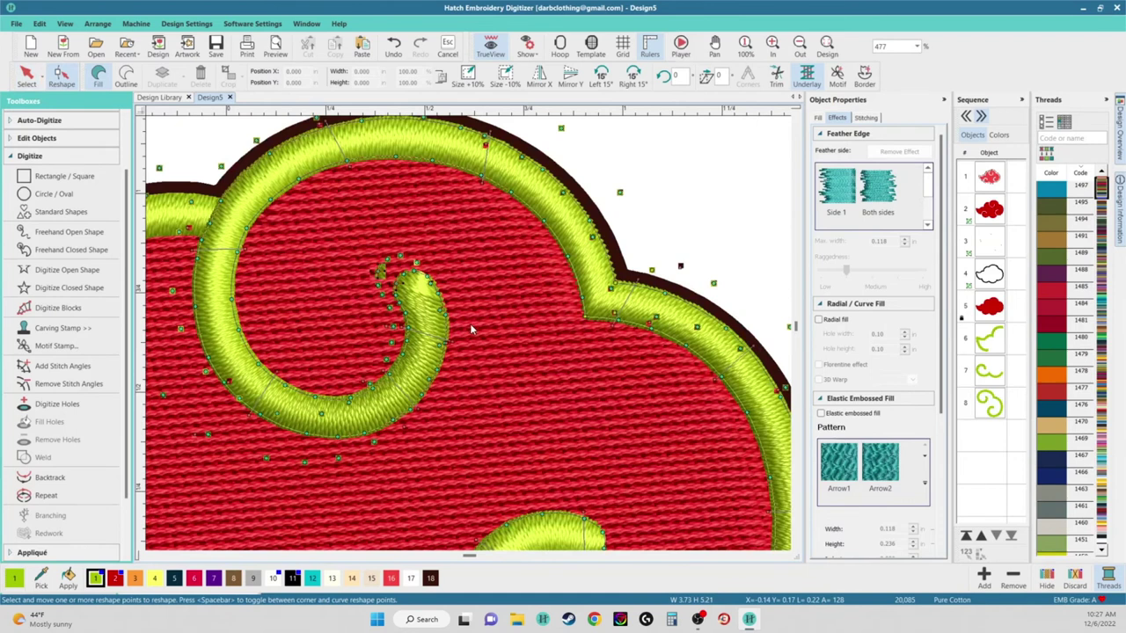
scroll(468, 329, up, 1)
drag(514, 322, 512, 318)
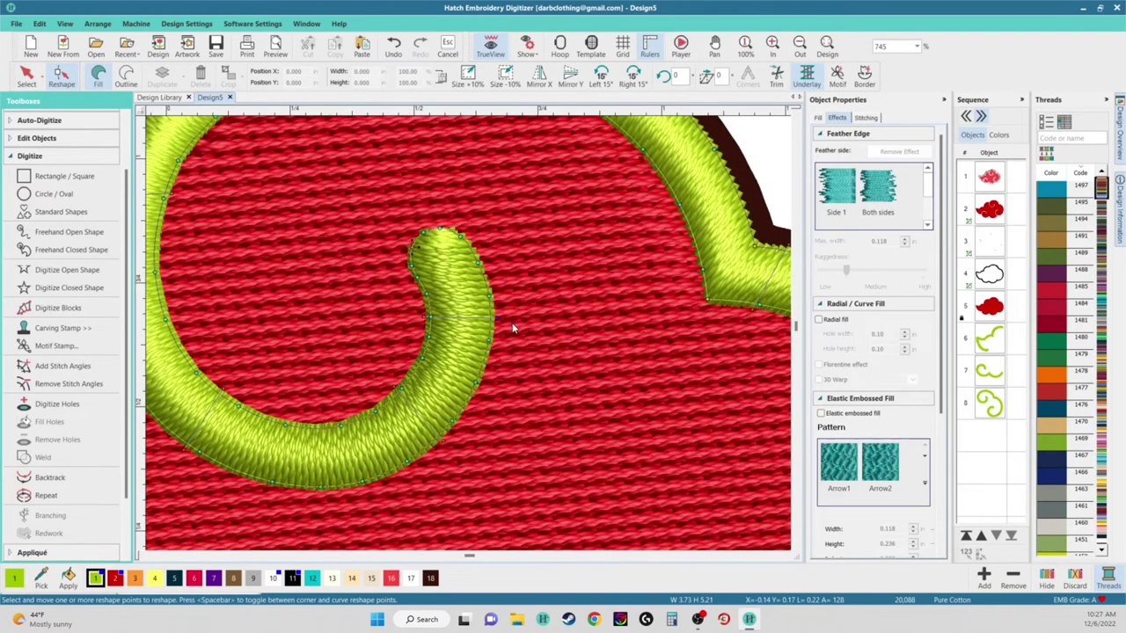
drag(444, 439, 449, 436)
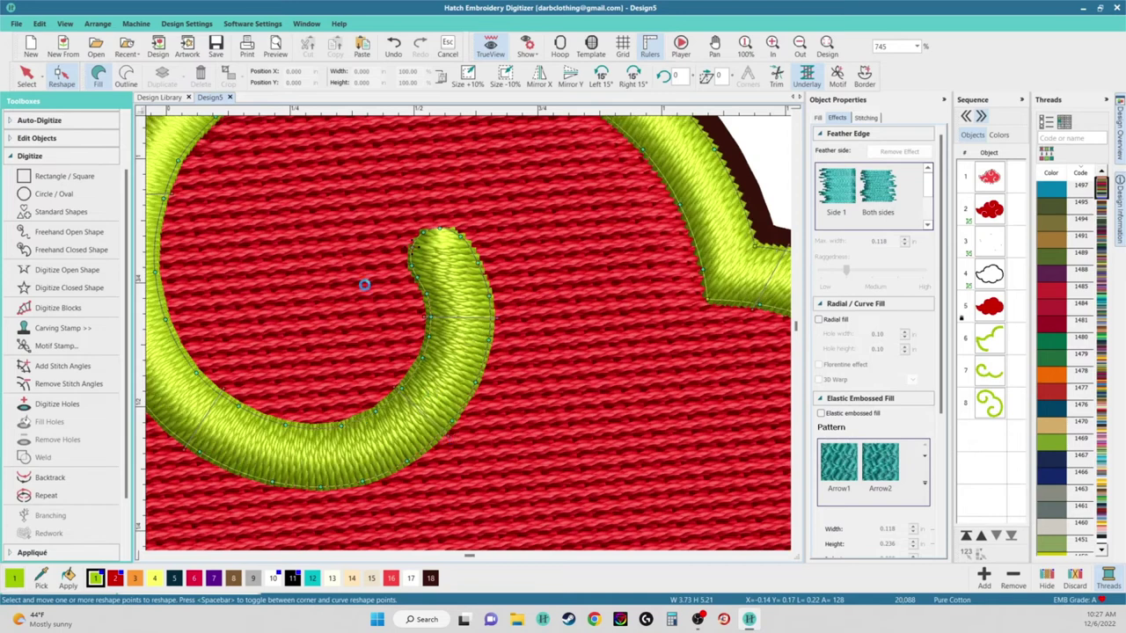
click(27, 77)
Examine the satin stitch direction around the whole cloud border and its three swirls
scroll(468, 332, down, 4)
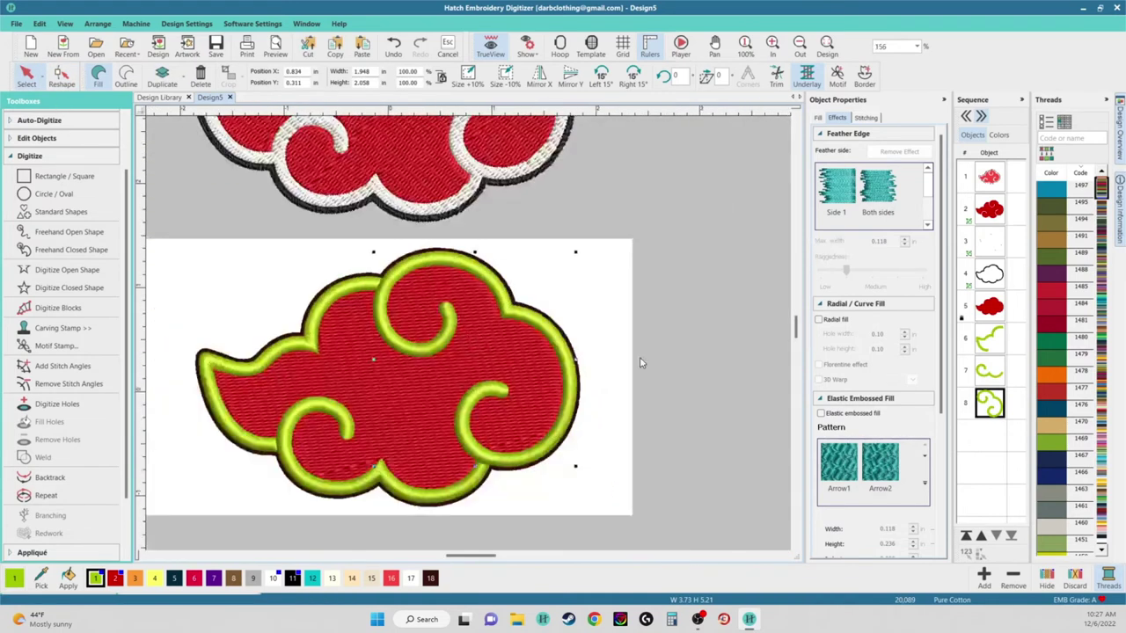
click(640, 363)
scroll(304, 443, up, 1)
scroll(516, 327, down, 1)
scroll(530, 210, up, 3)
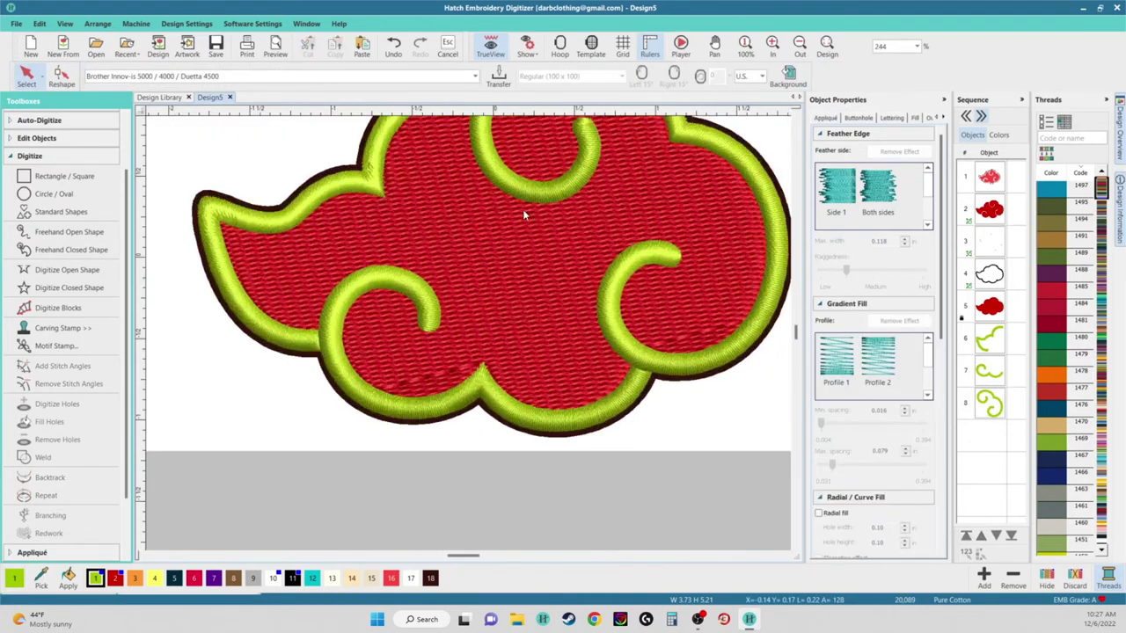
scroll(468, 333, down, 3)
scroll(468, 332, up, 2)
scroll(468, 332, down, 1)
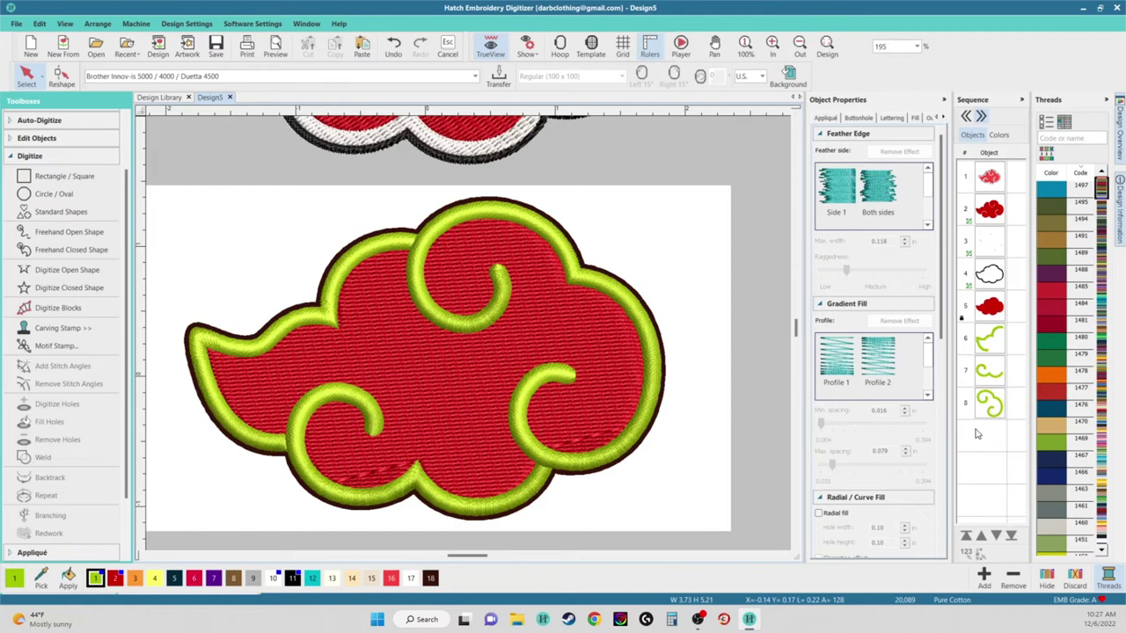
Recolor all three satin border objects to white, palette color 10
click(1001, 405)
shift+click(997, 345)
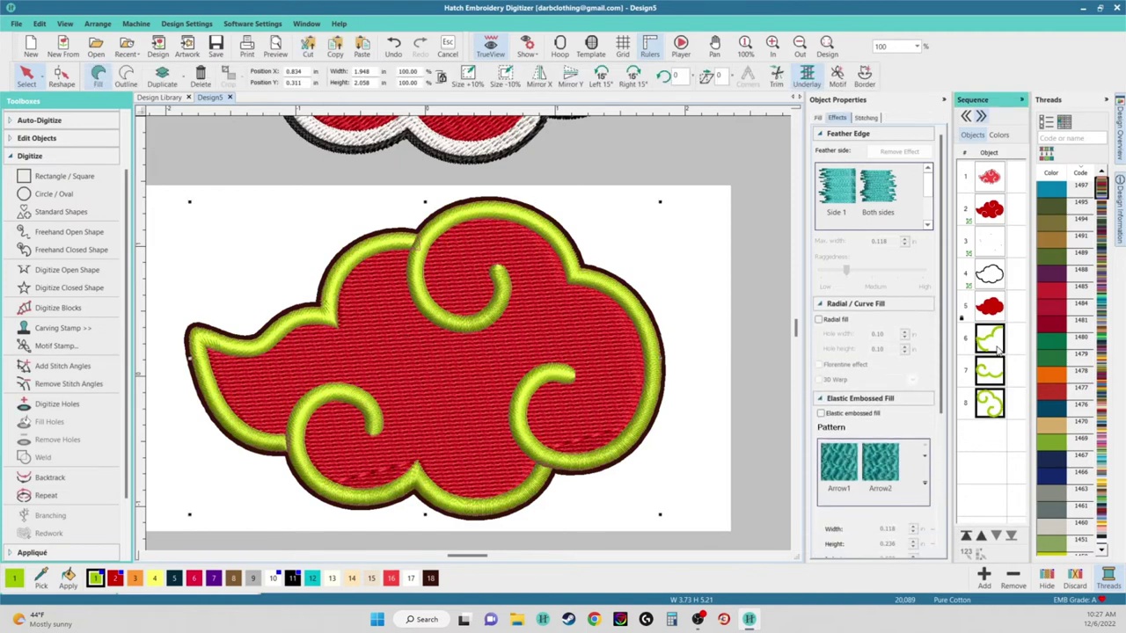
click(991, 410)
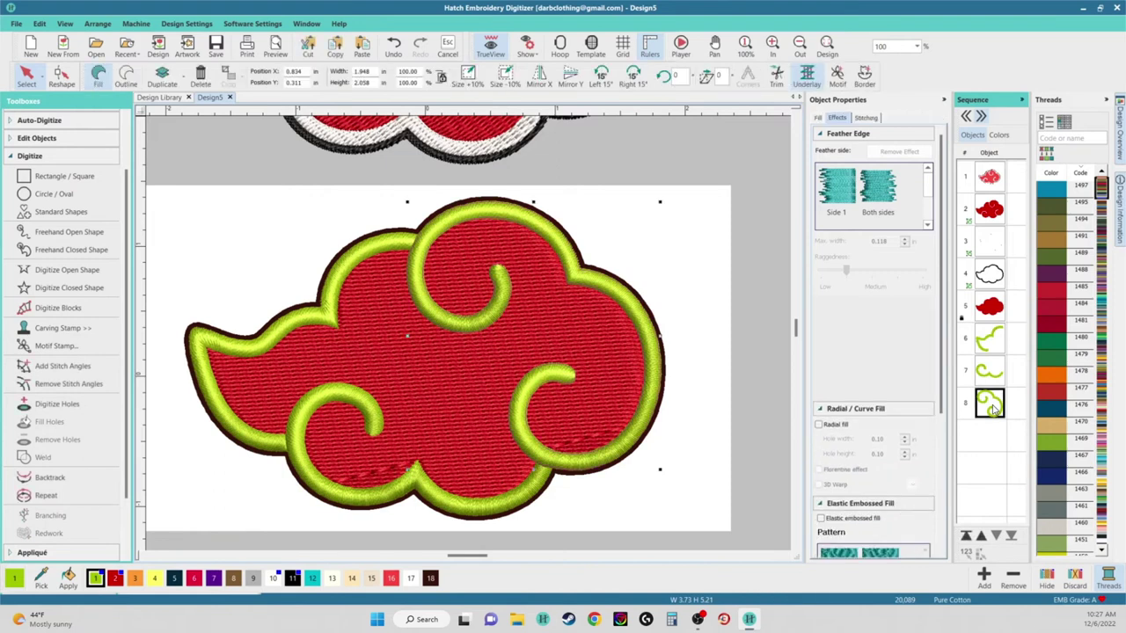
ctrl+click(991, 341)
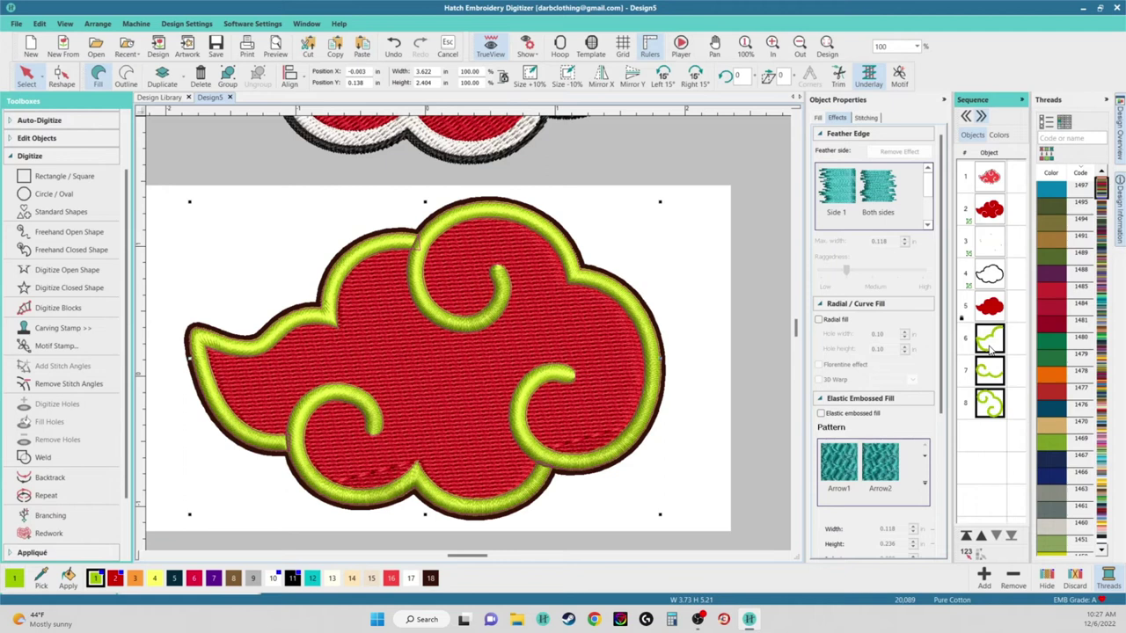
click(273, 577)
scroll(455, 335, down, 1)
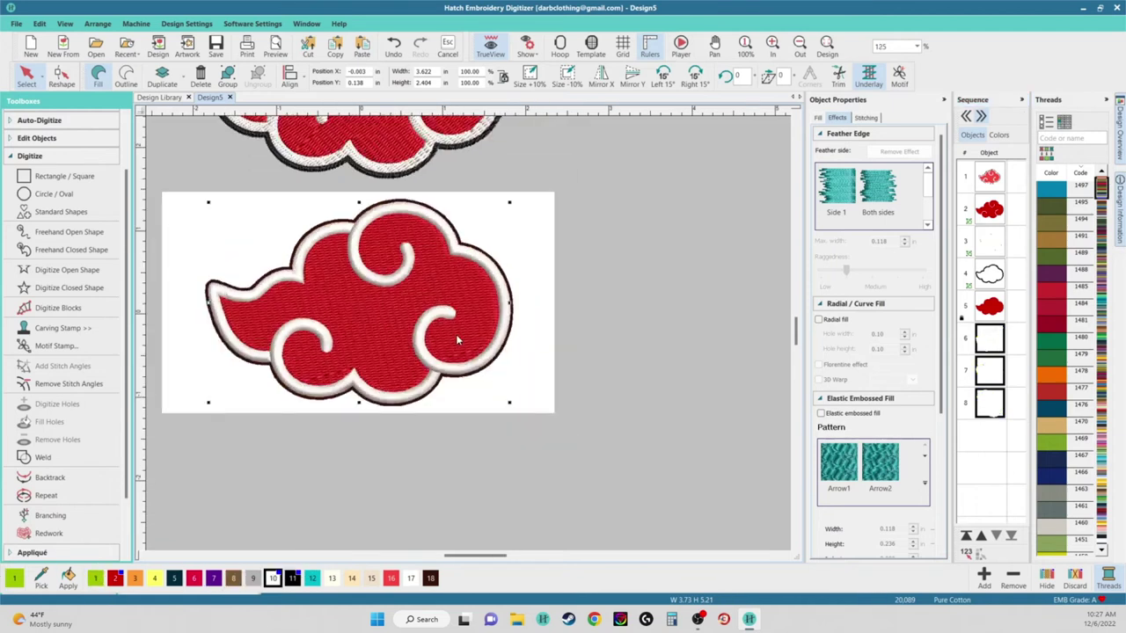
click(607, 387)
scroll(496, 316, down, 1)
scroll(597, 327, up, 2)
scroll(598, 327, down, 2)
Unlock all objects and select the red cloud fill
right_click(992, 308)
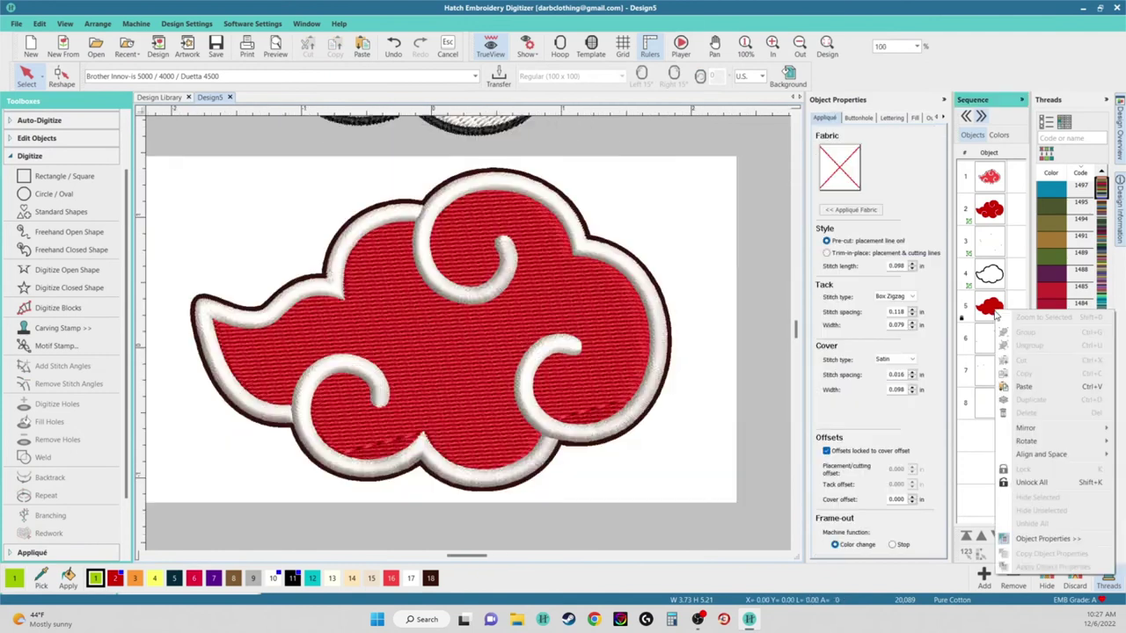
click(1034, 483)
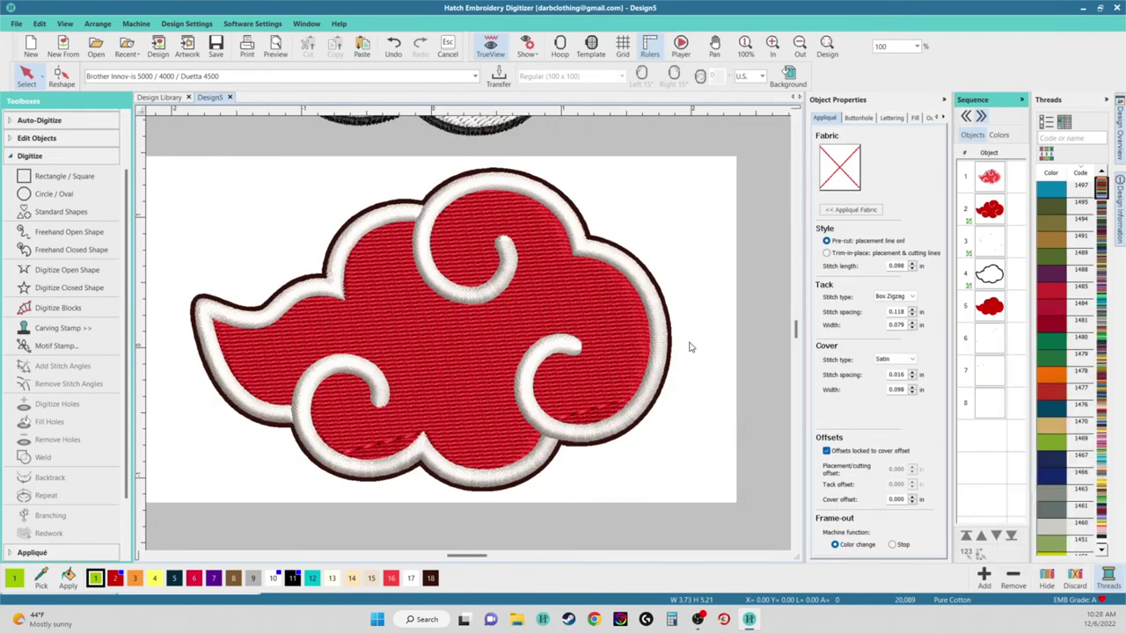
click(611, 310)
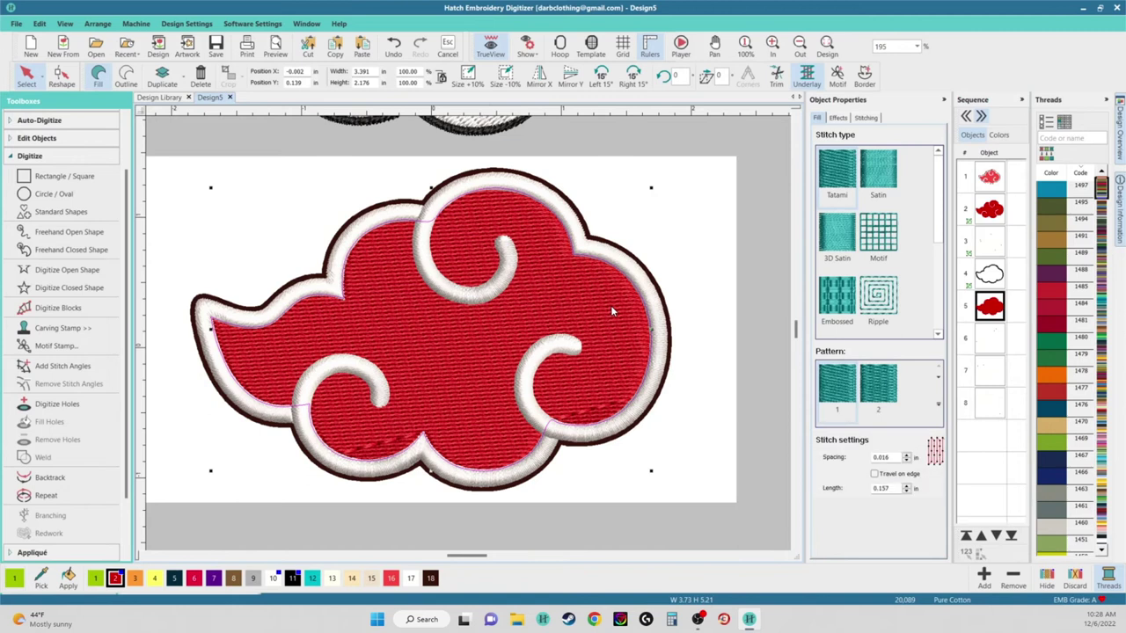
Create single-run object outlines and one 0.157 in offset outline in black 0020 Hatch Default around the three white border objects
click(987, 343)
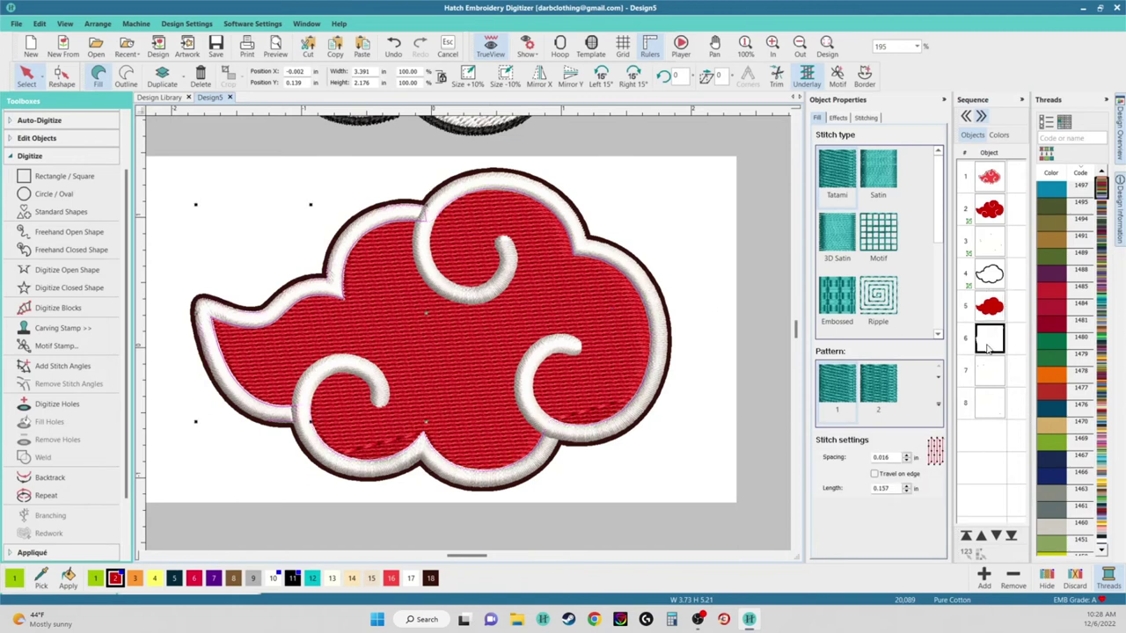
shift+click(994, 404)
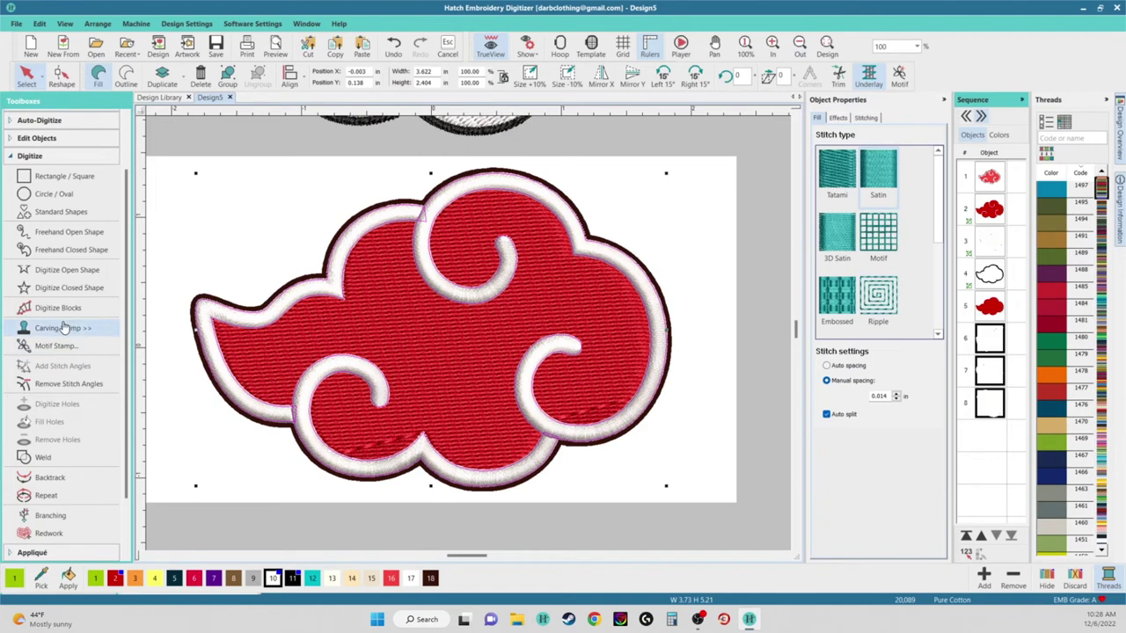
click(13, 157)
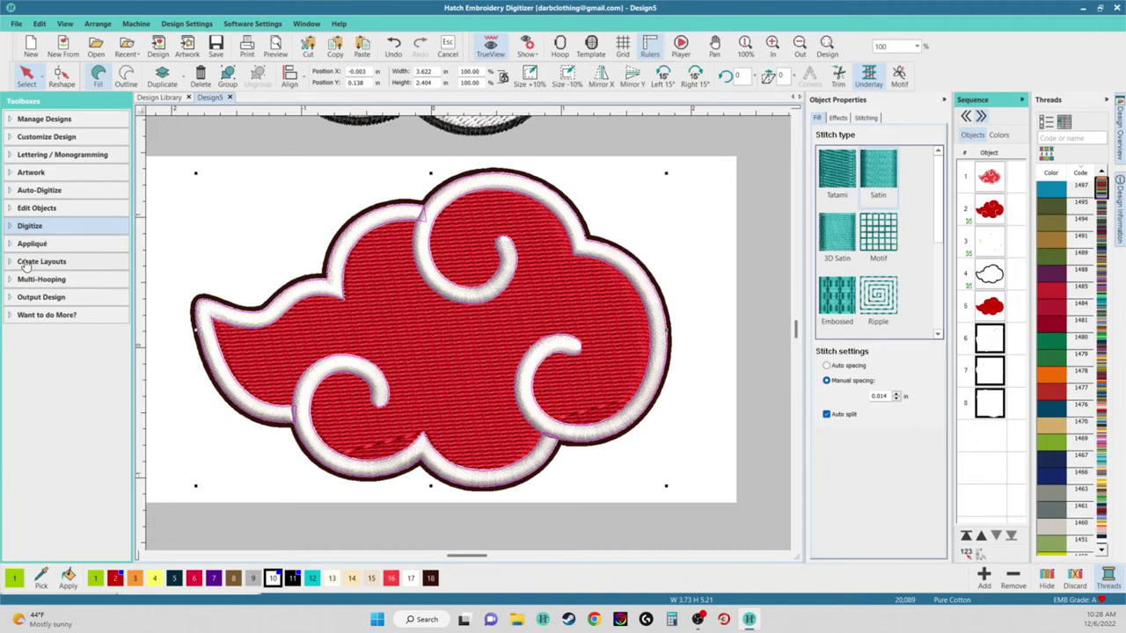
click(27, 264)
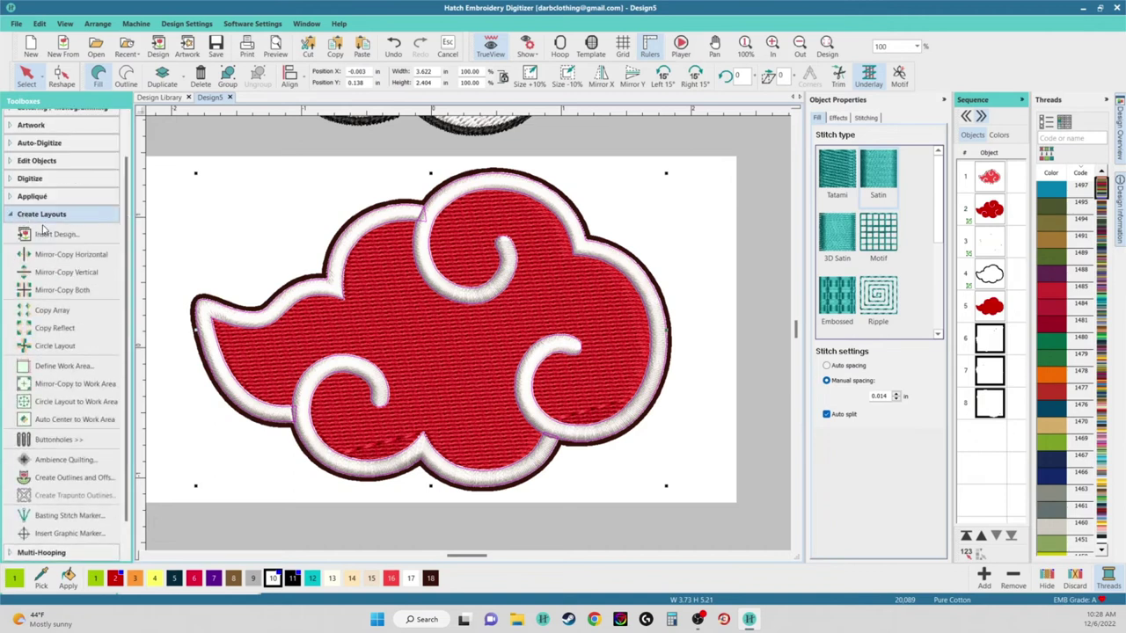
click(68, 483)
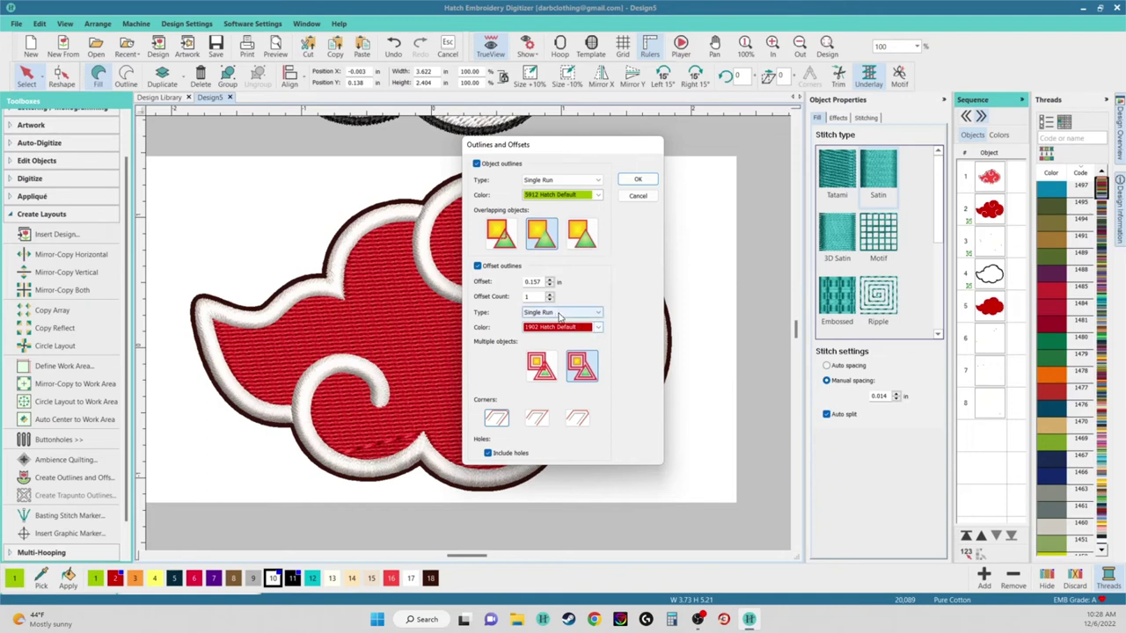
click(598, 327)
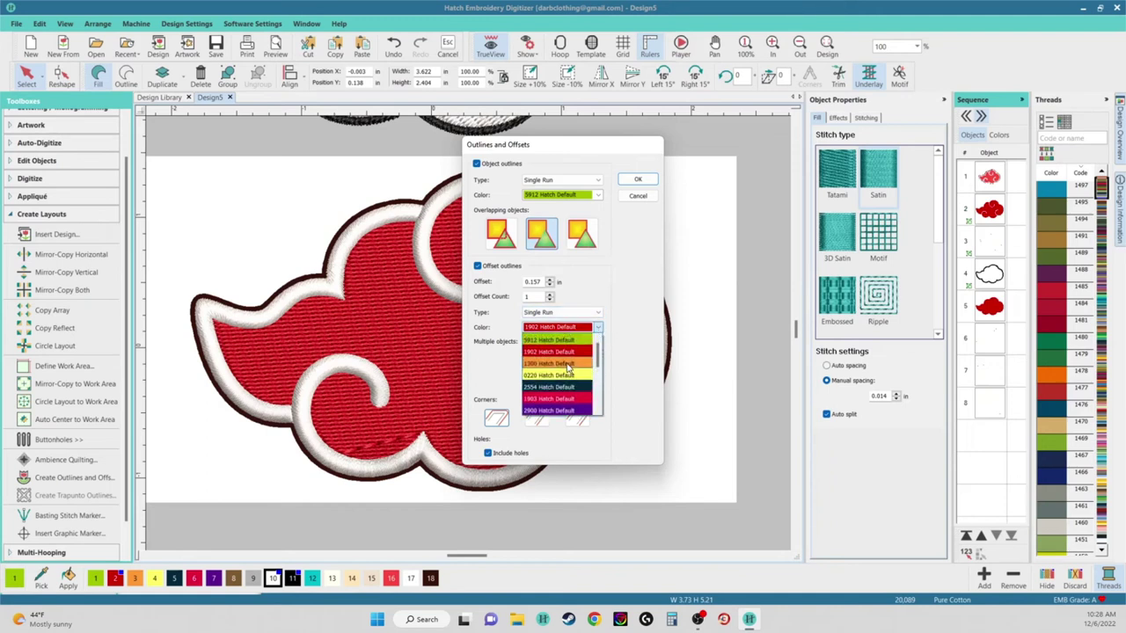
scroll(567, 365, down, 6)
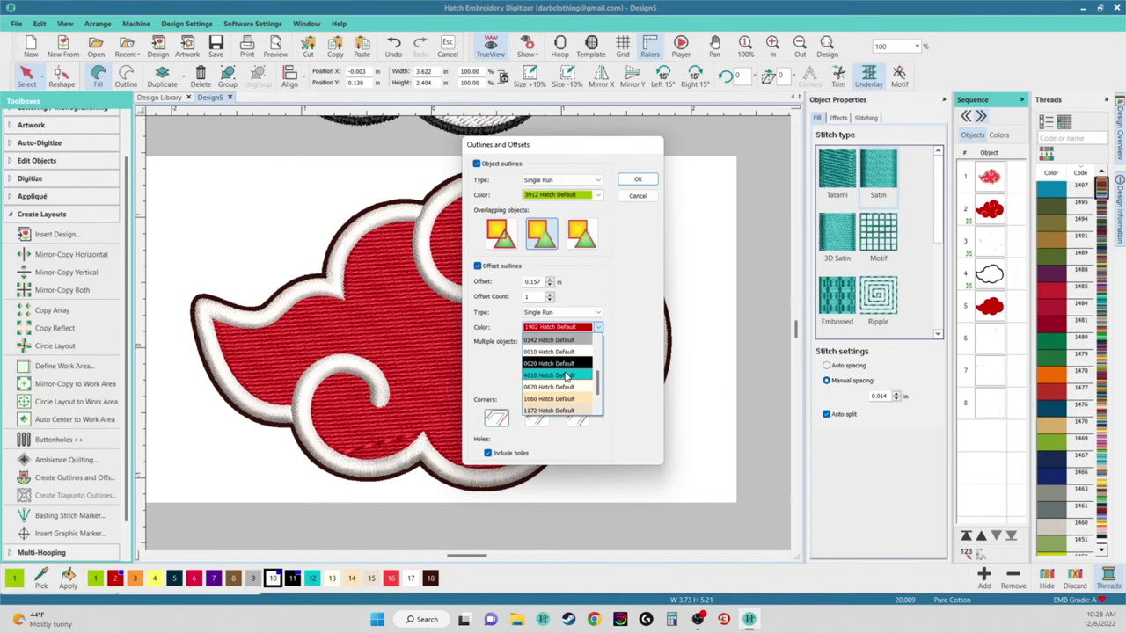
click(555, 363)
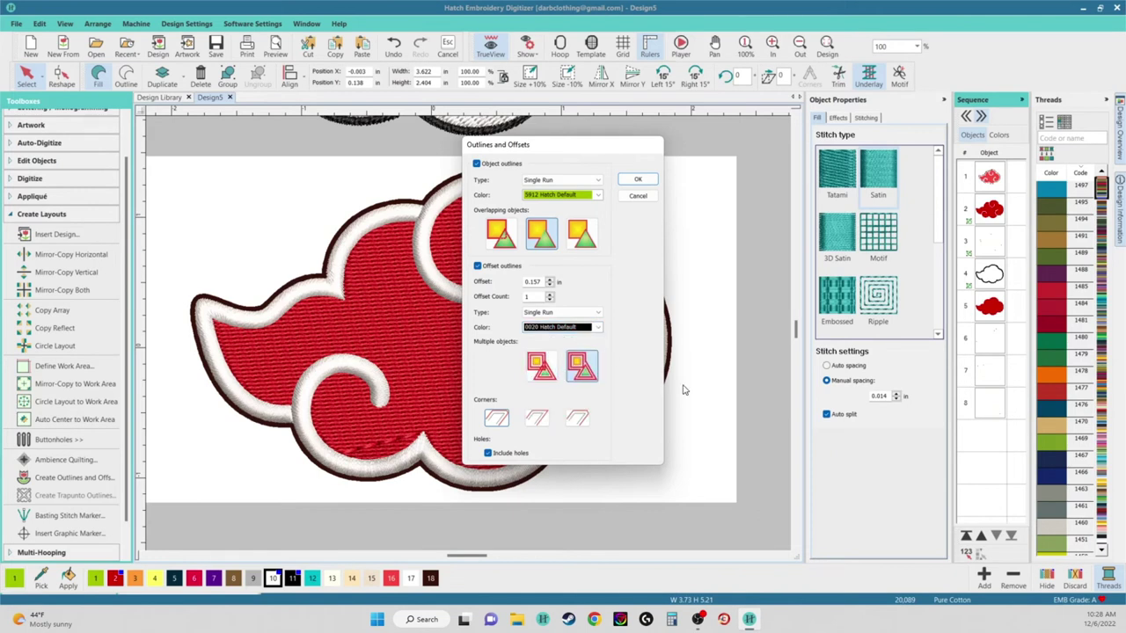
key(Return)
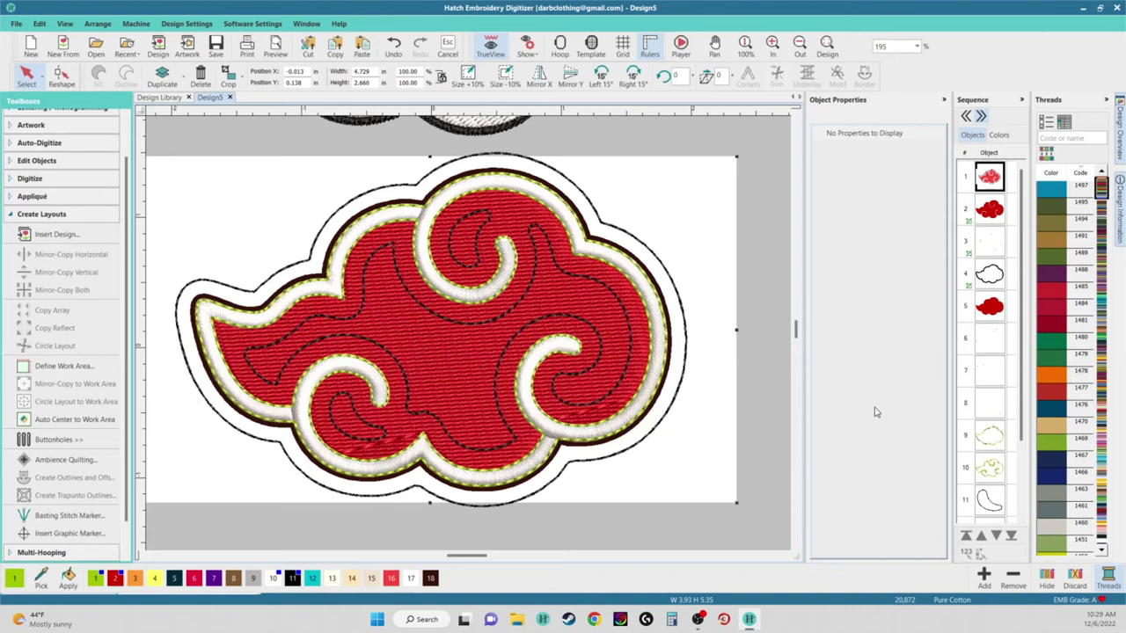
Try deleting the green object outlines and the inner black offset outlines, keeping only the outermost offset
scroll(986, 288, down, 1)
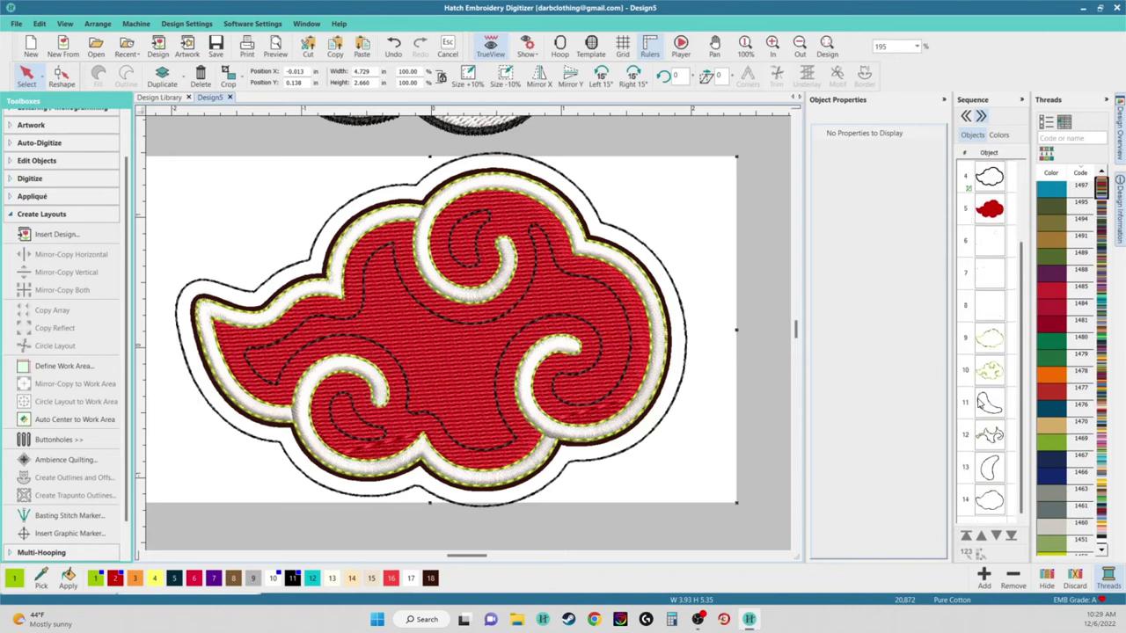
click(997, 471)
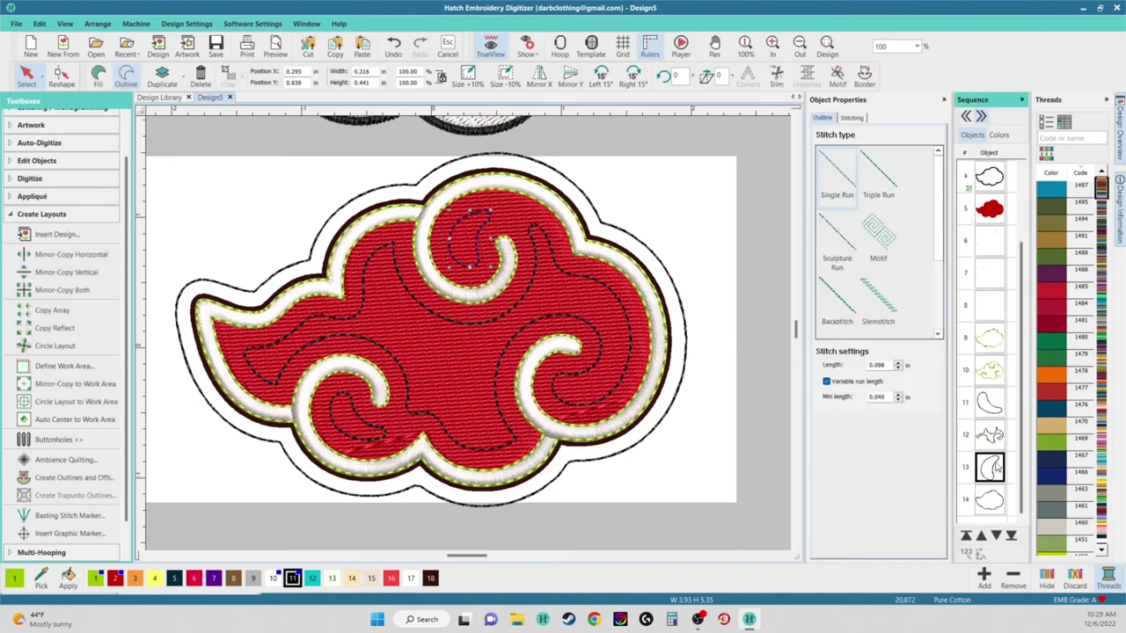
shift+click(994, 348)
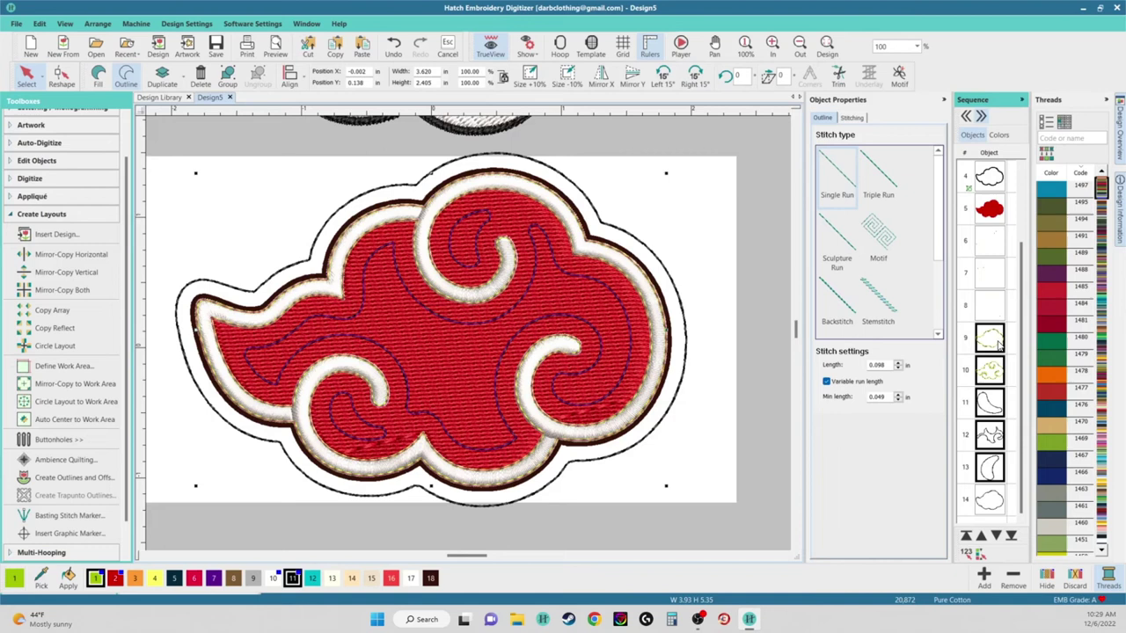
key(Delete)
click(989, 441)
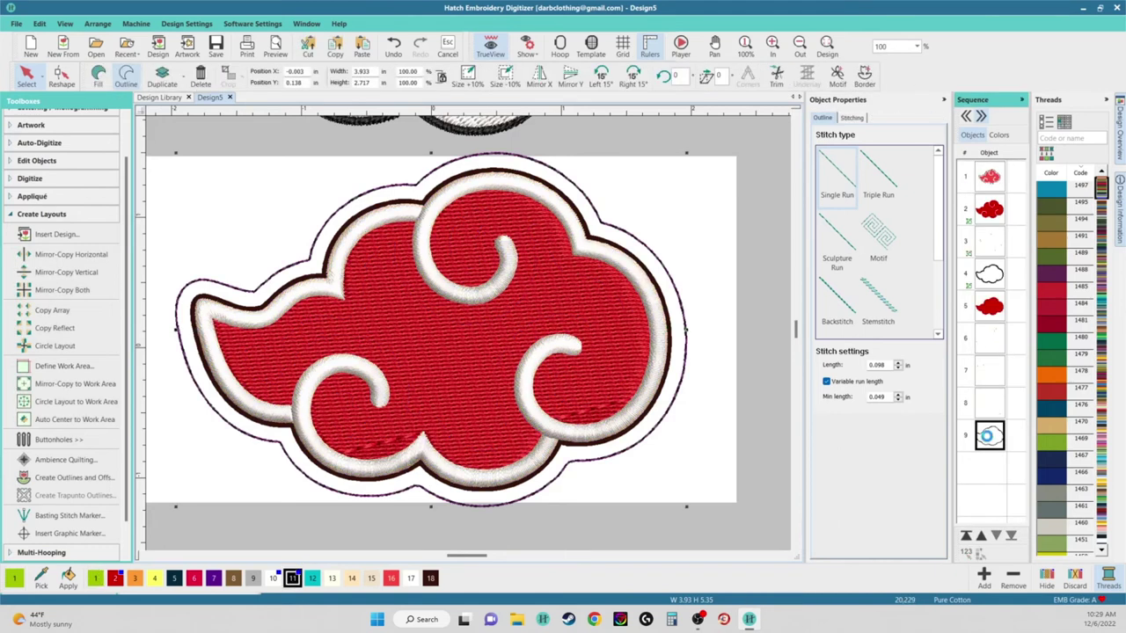
key(ctrl+z)
Delete the inner green outline and all the black offset outlines, keeping only the green outline around the cloud's outer edge
scroll(989, 442, down, 1)
click(992, 378)
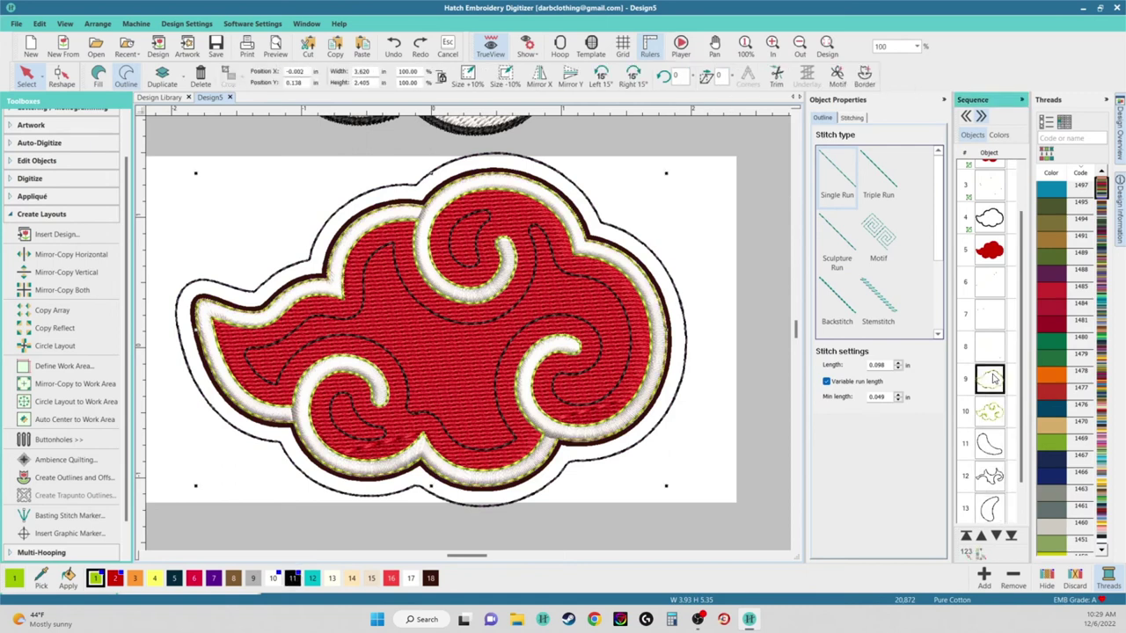
click(993, 414)
scroll(994, 417, down, 1)
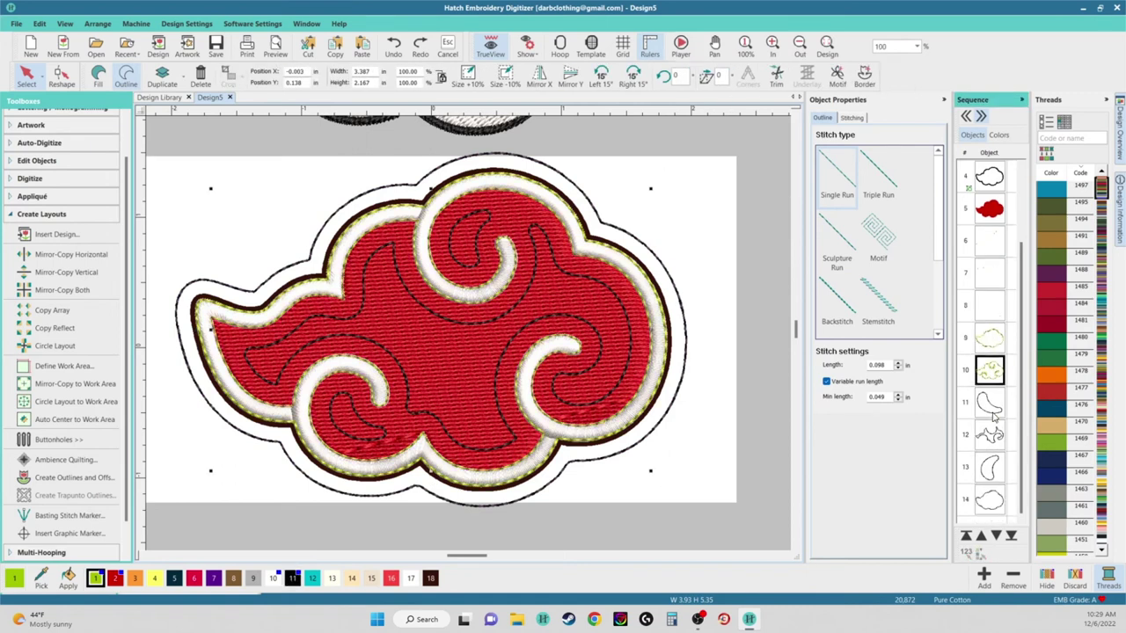
click(995, 338)
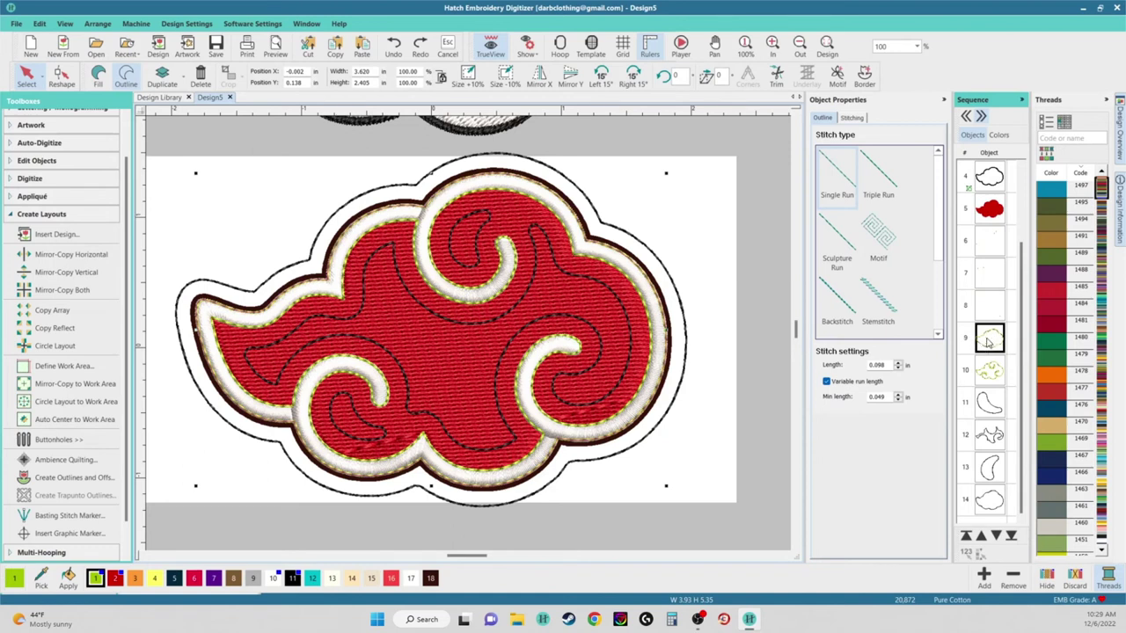
click(994, 378)
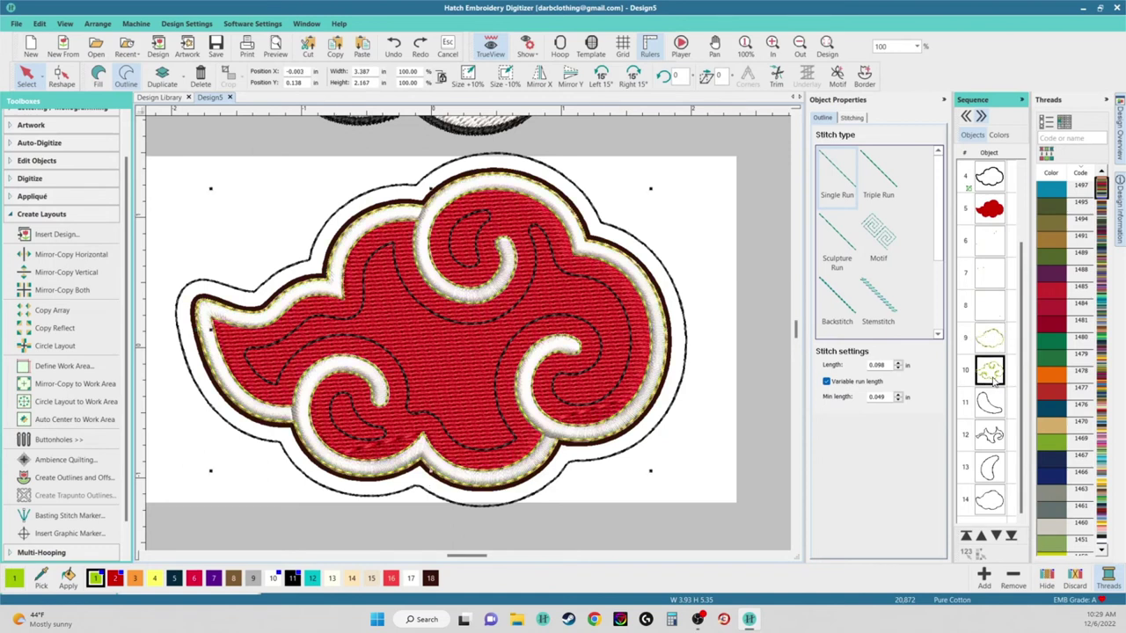
shift+click(989, 503)
key(Delete)
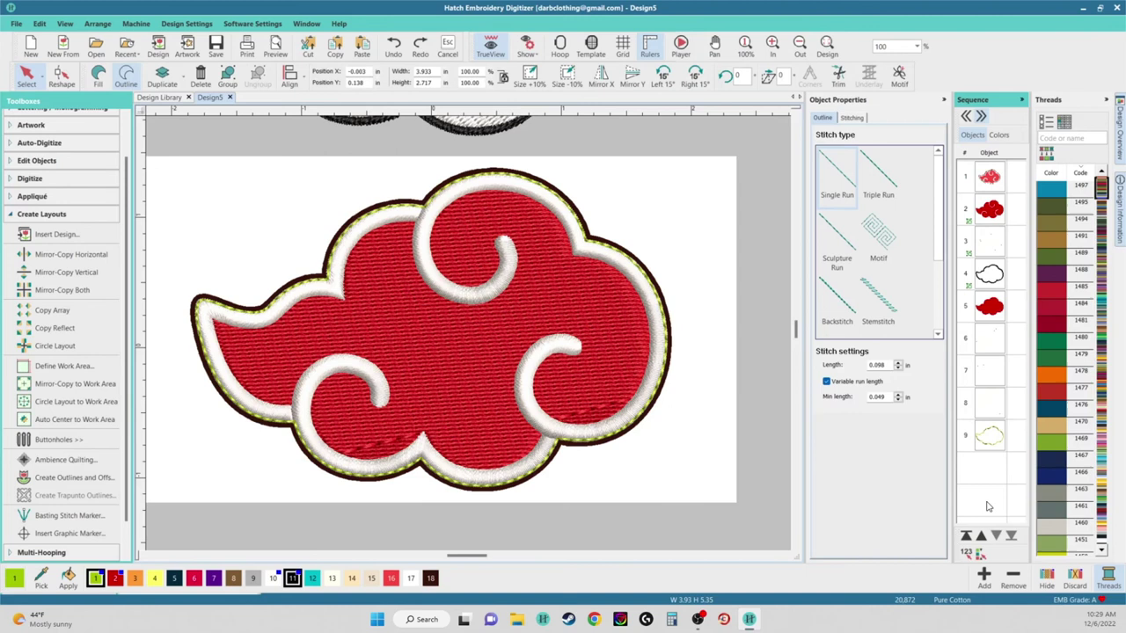
Convert the remaining green cloud outline to Satin stitch and recolor it black, palette color 11
click(997, 441)
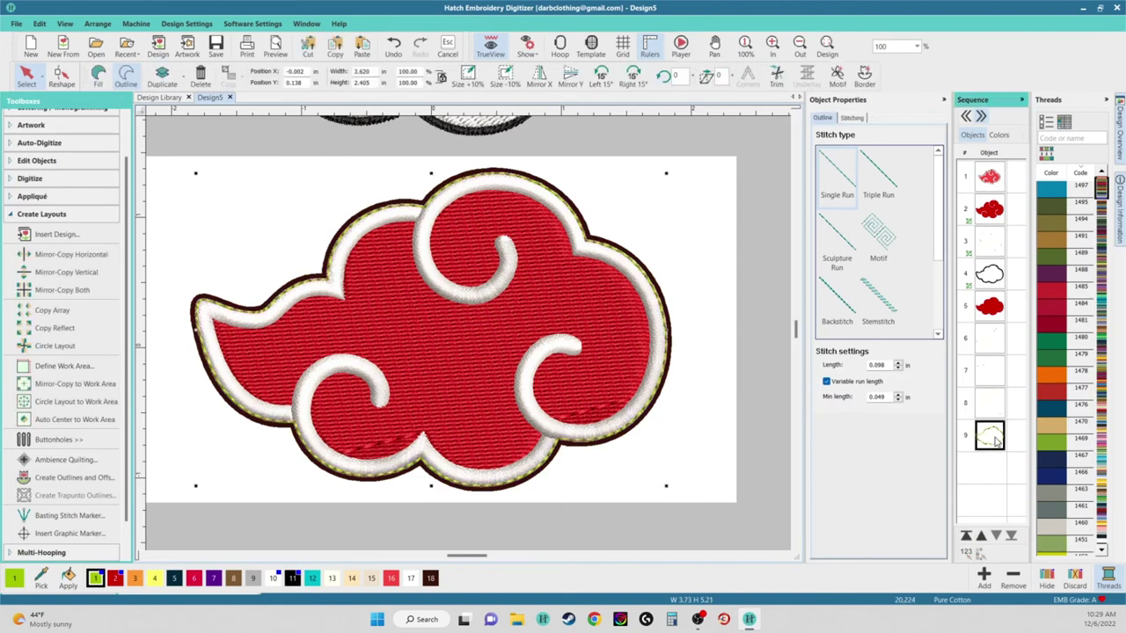
scroll(884, 246, down, 2)
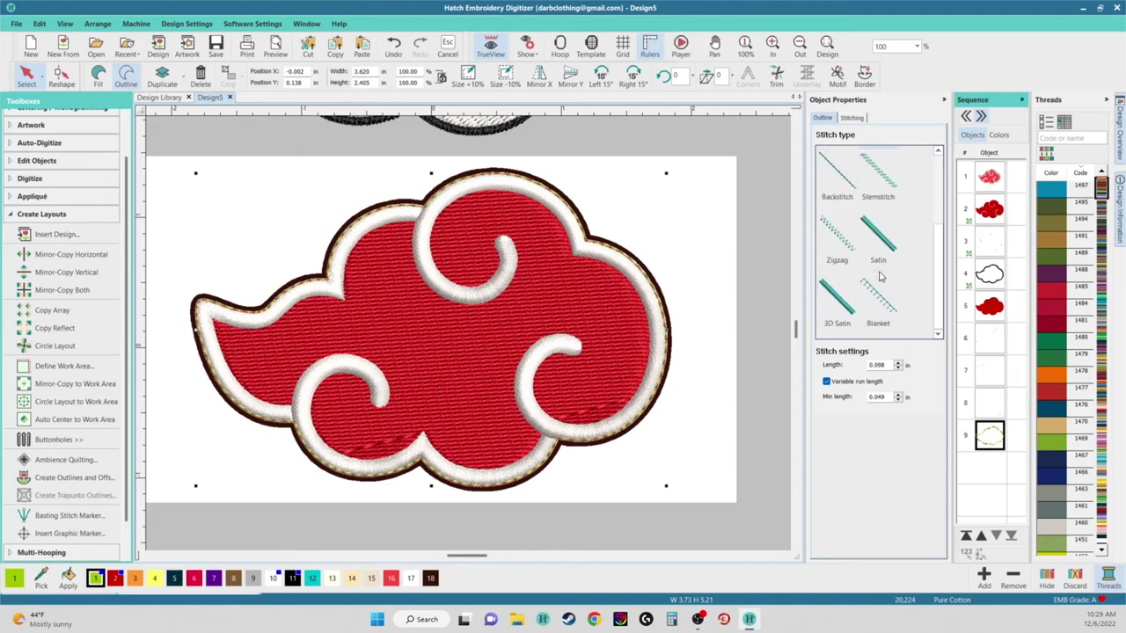
click(879, 239)
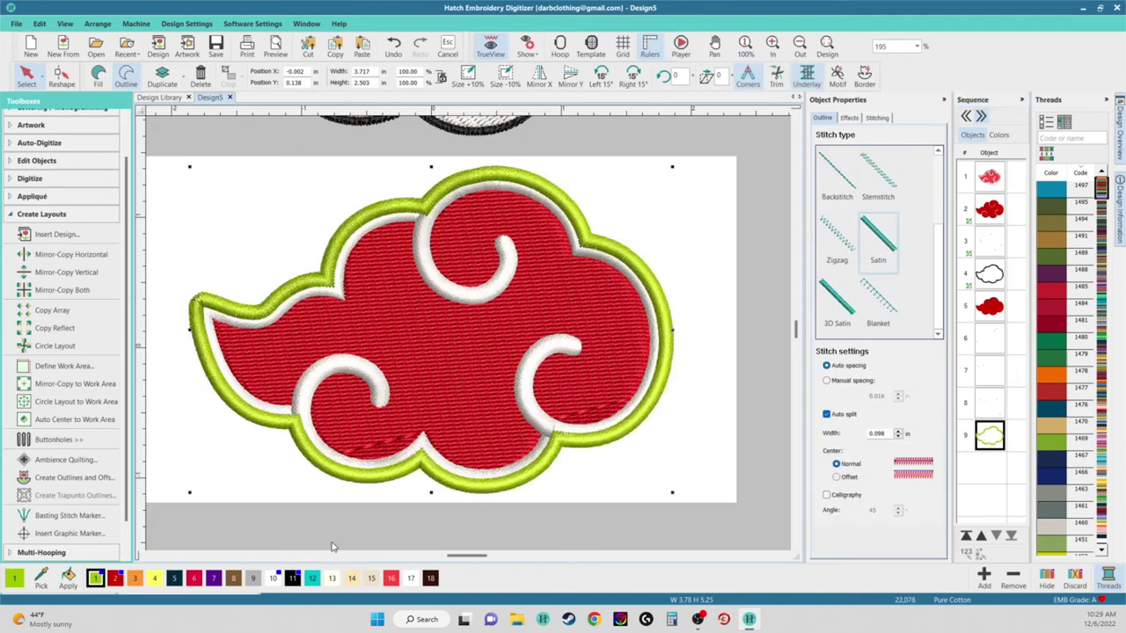
click(292, 578)
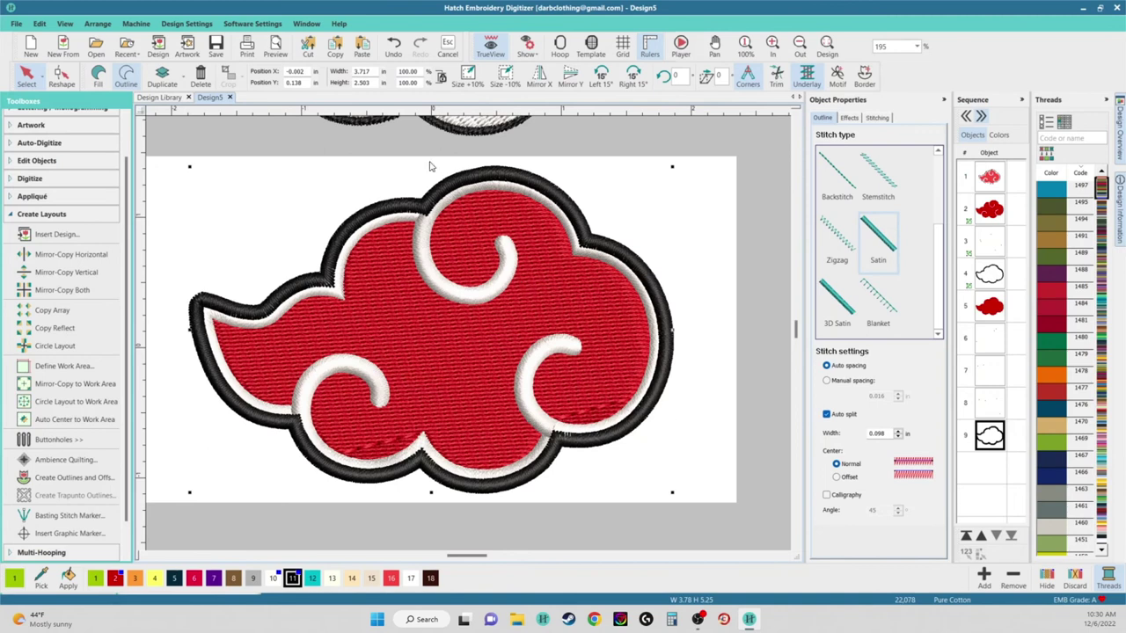
Enlarge the black satin outline to about 3.79 by 2.59 in so it sits outside the white border
drag(189, 167, 184, 162)
drag(431, 165, 429, 161)
drag(676, 330, 679, 329)
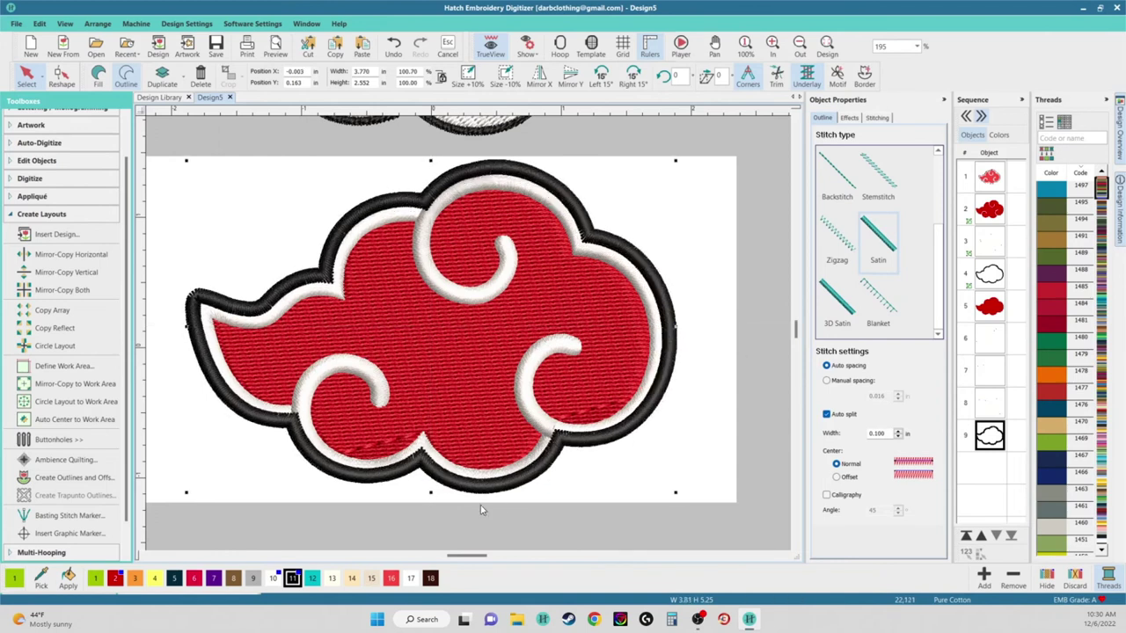
drag(430, 492, 431, 495)
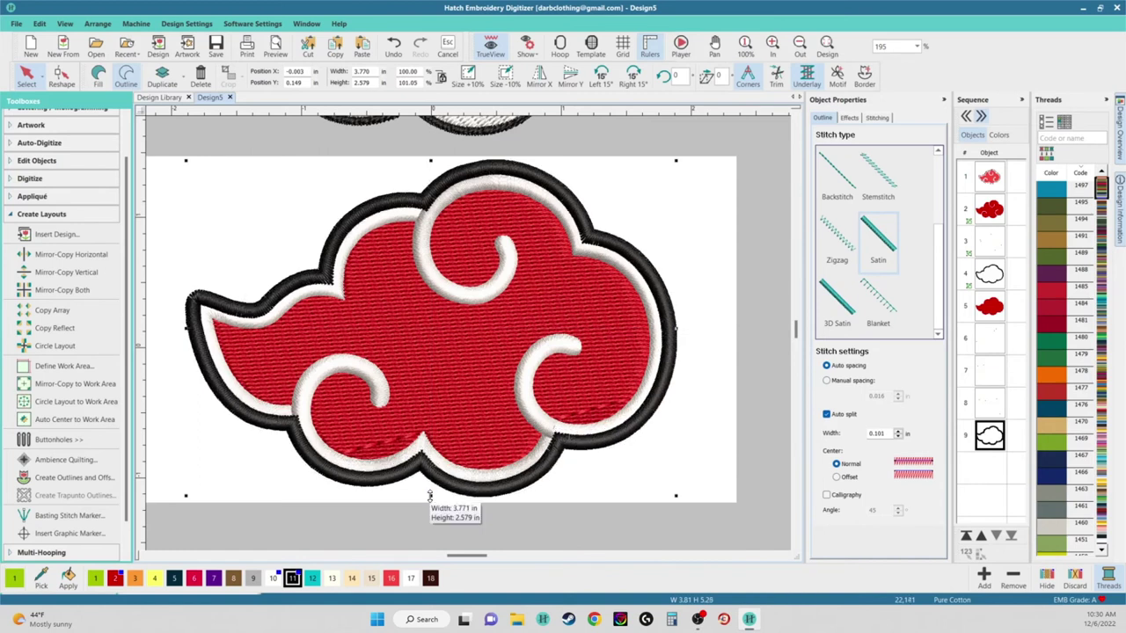
drag(185, 496, 183, 497)
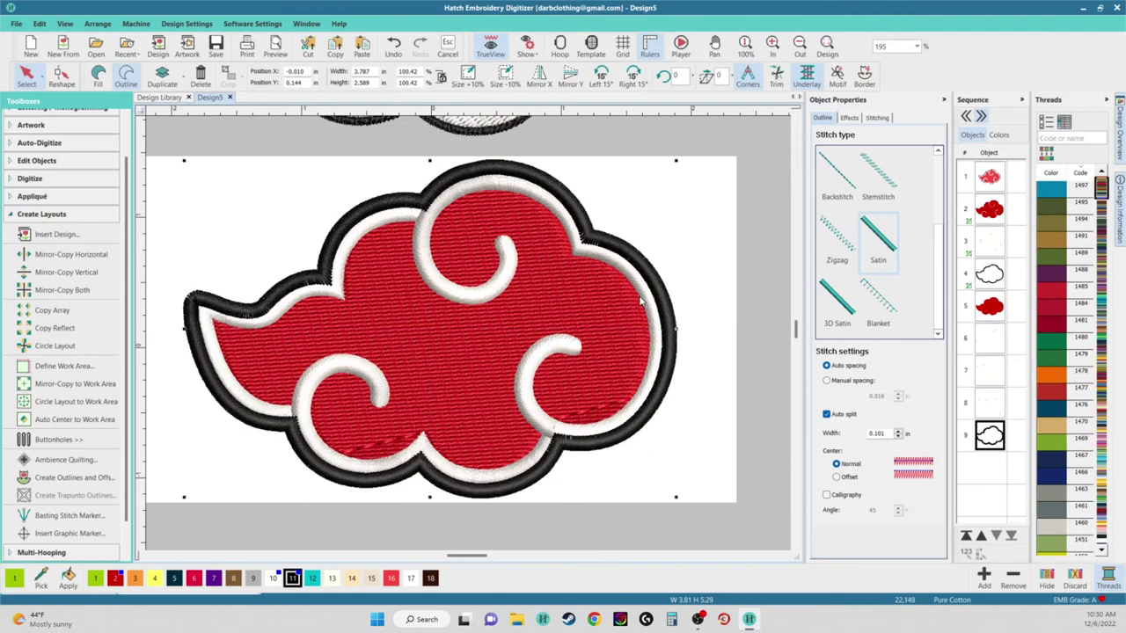
Move the source artwork out from under the cloud to beside the two designs and shrink it to about 4.17 by 2.35 in
click(317, 191)
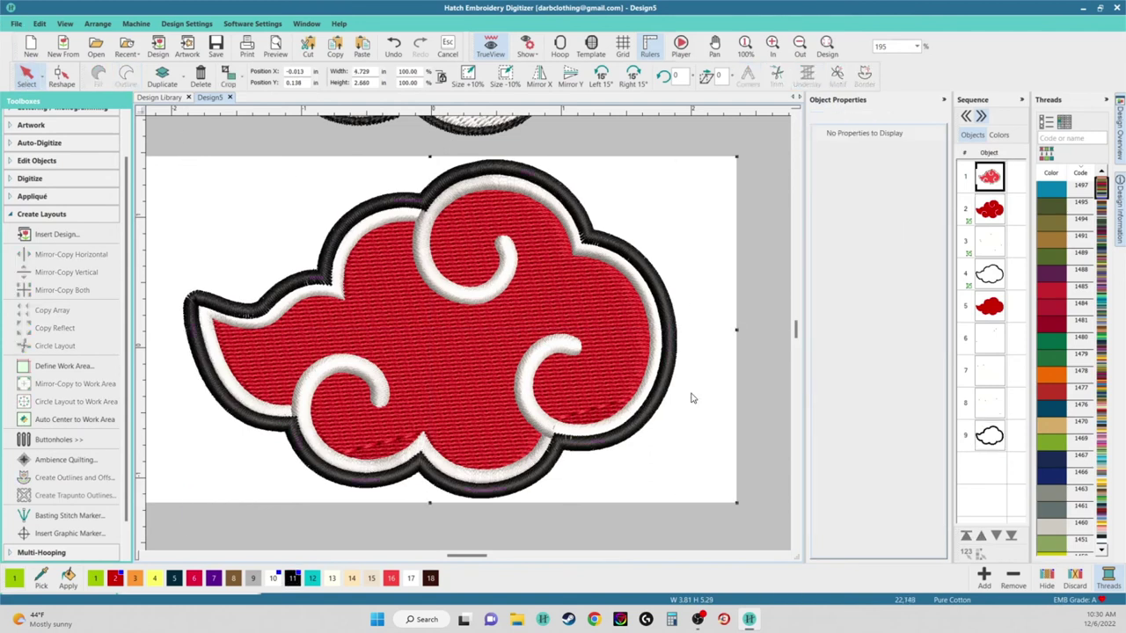
scroll(677, 407, down, 2)
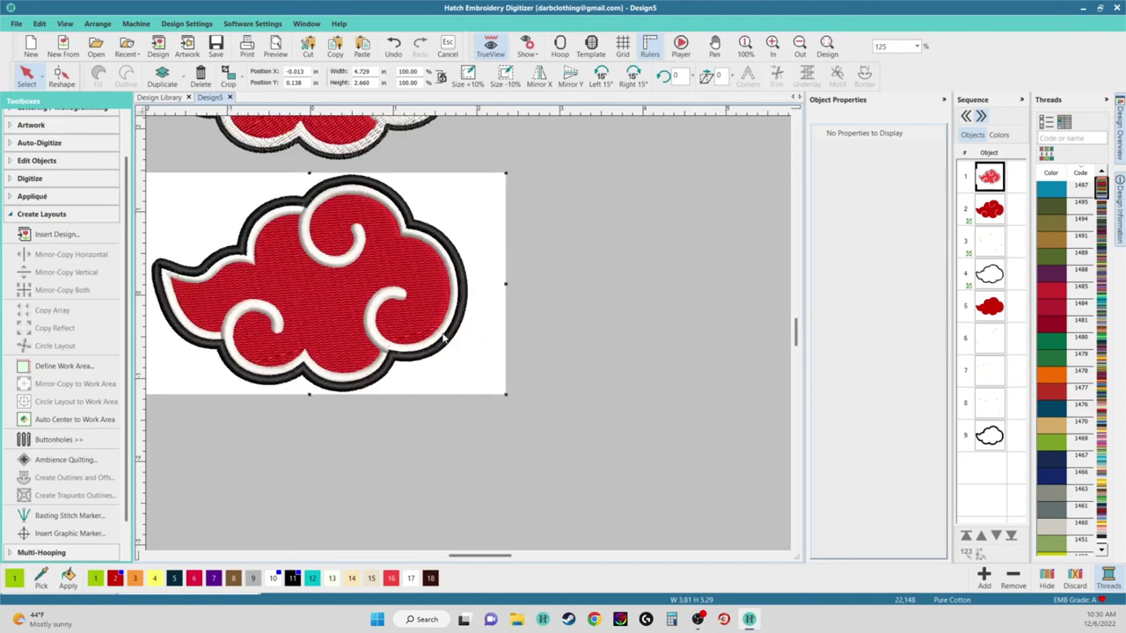
scroll(373, 324, down, 2)
scroll(470, 332, up, 2)
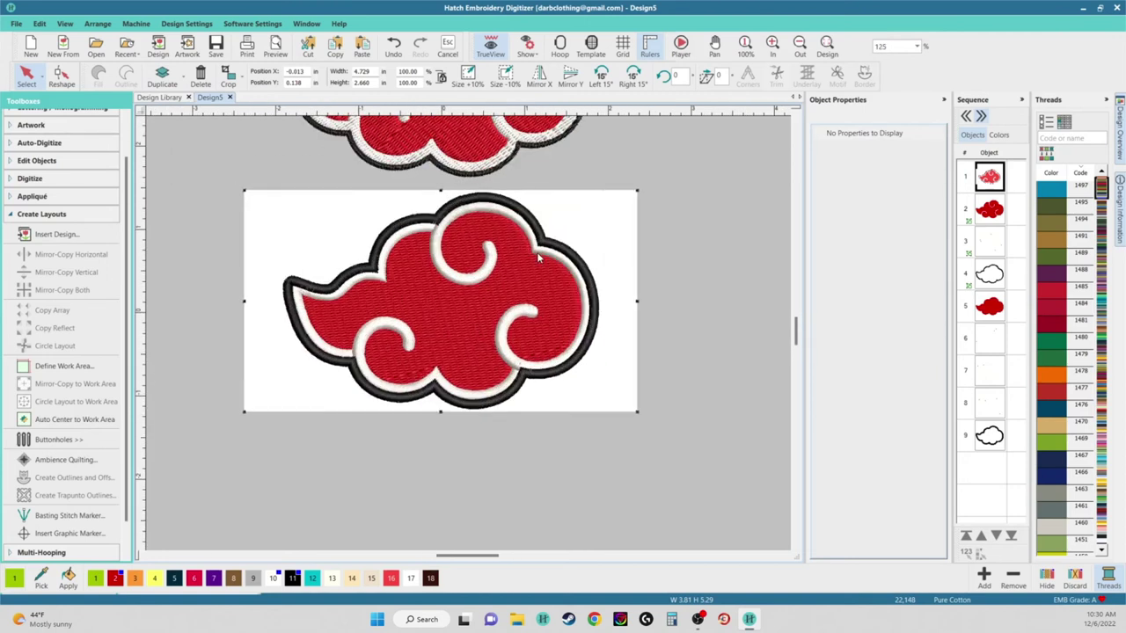
scroll(467, 333, down, 1)
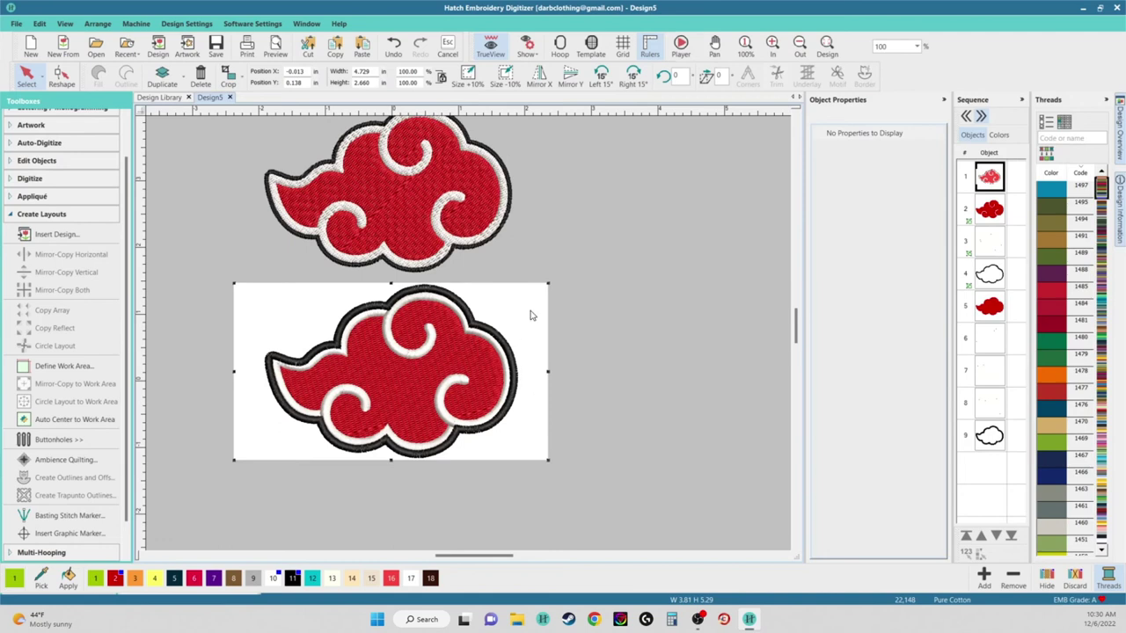
drag(510, 309, 745, 232)
drag(782, 384, 744, 368)
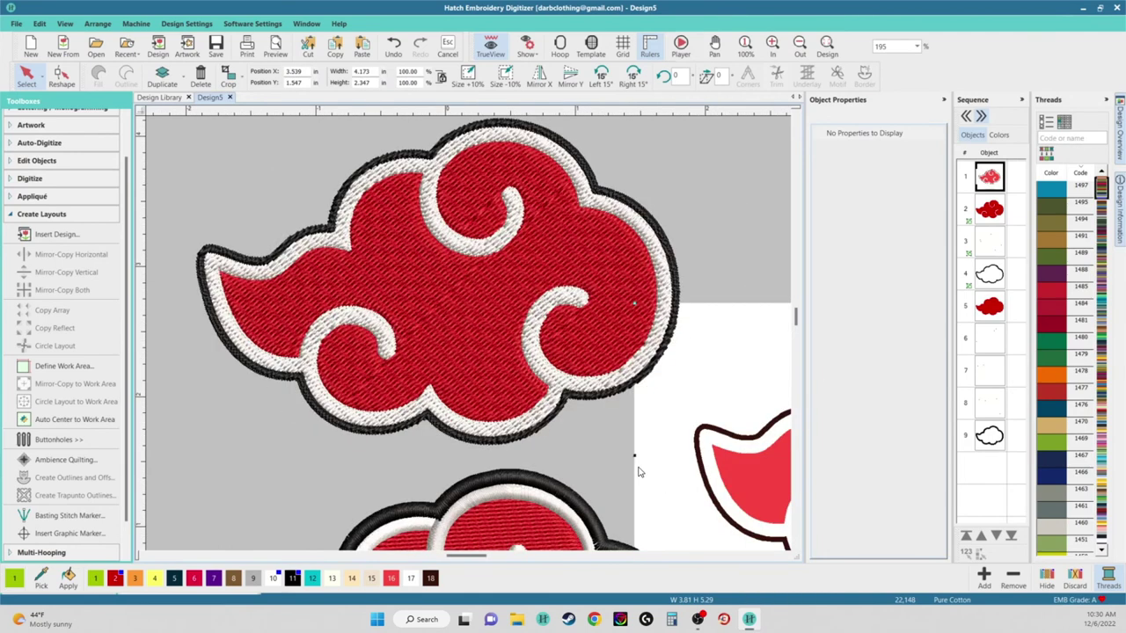
Change the fill stitch type of the upper cloud's white border to Satin
scroll(496, 248, down, 1)
scroll(467, 334, up, 1)
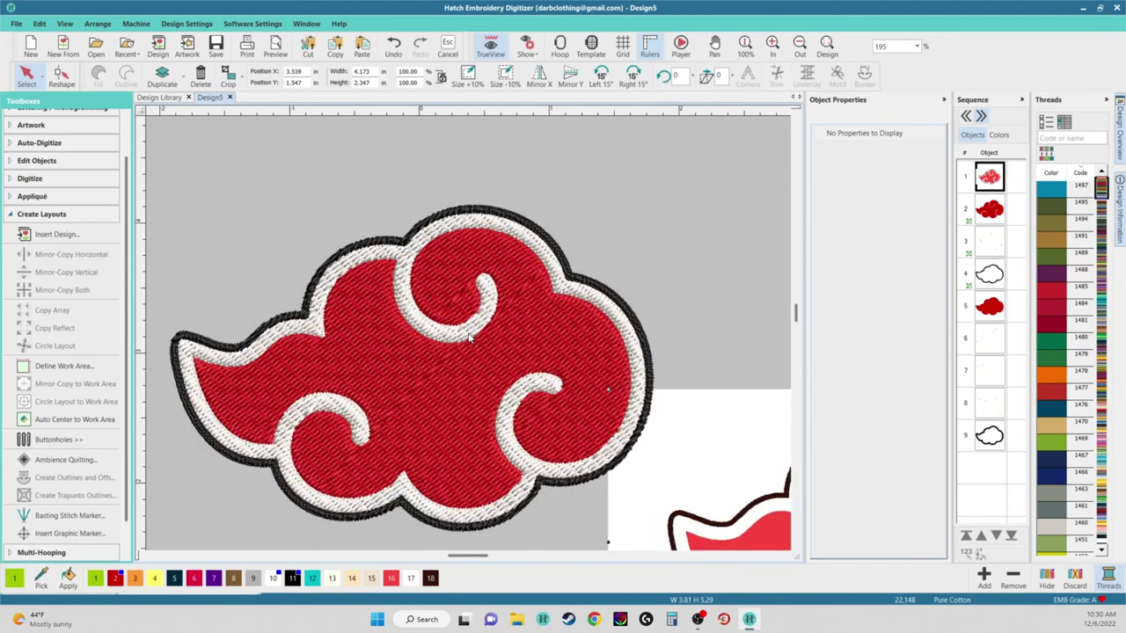
scroll(469, 338, down, 3)
scroll(467, 360, up, 4)
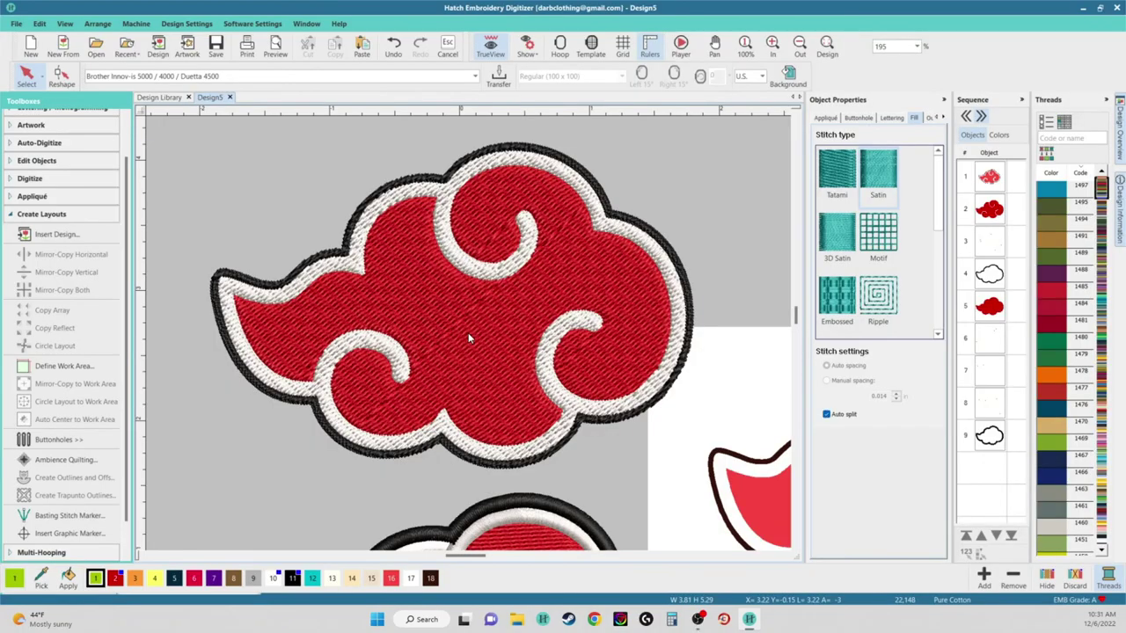
click(605, 204)
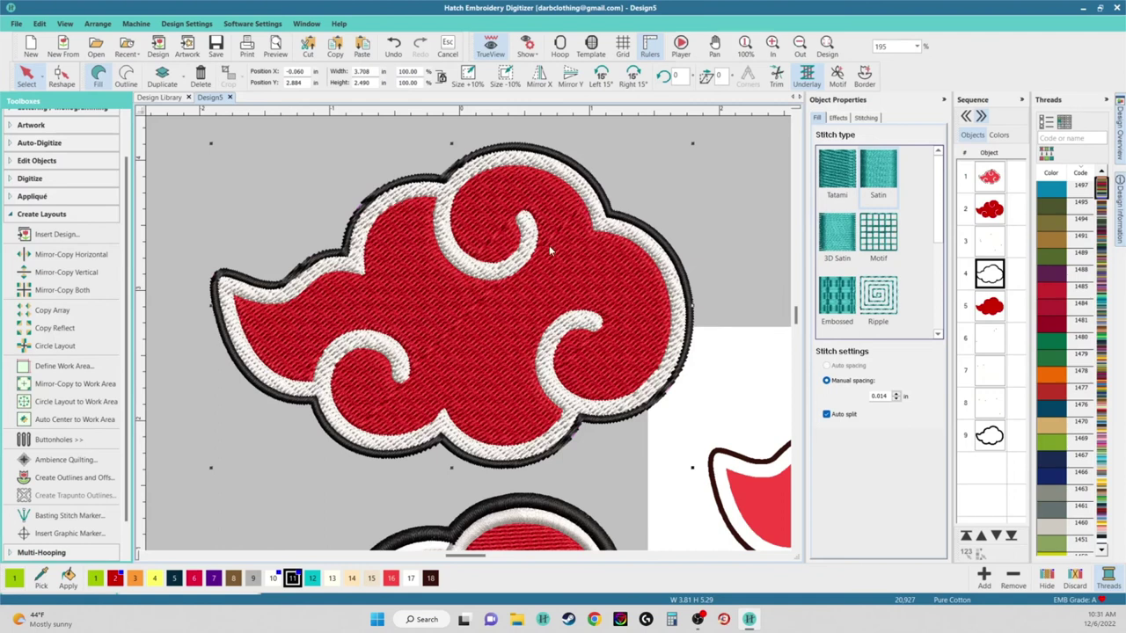
click(523, 259)
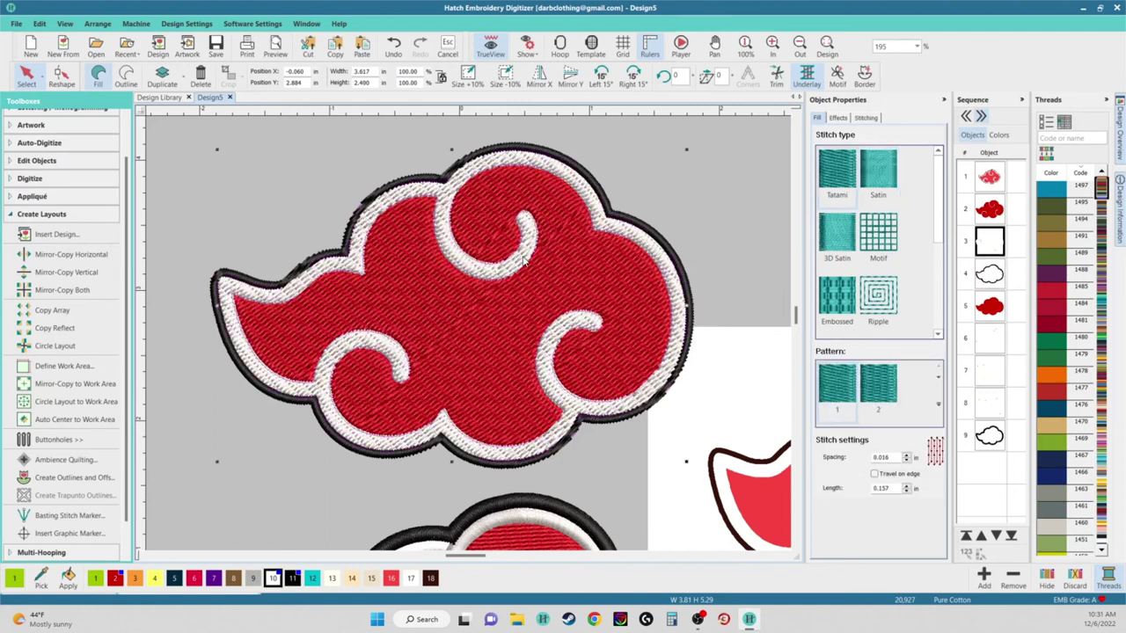
click(880, 181)
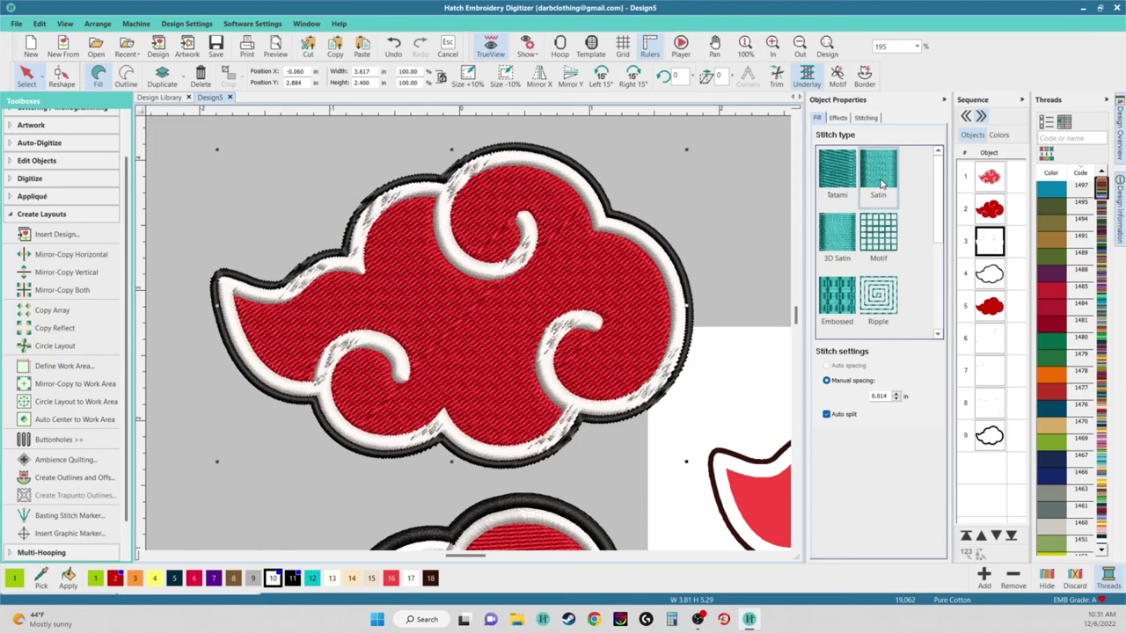
Reshape the lower cloud's black satin outline by adjusting the nodes at the notch where the upper swirl meets the border
scroll(469, 338, down, 2)
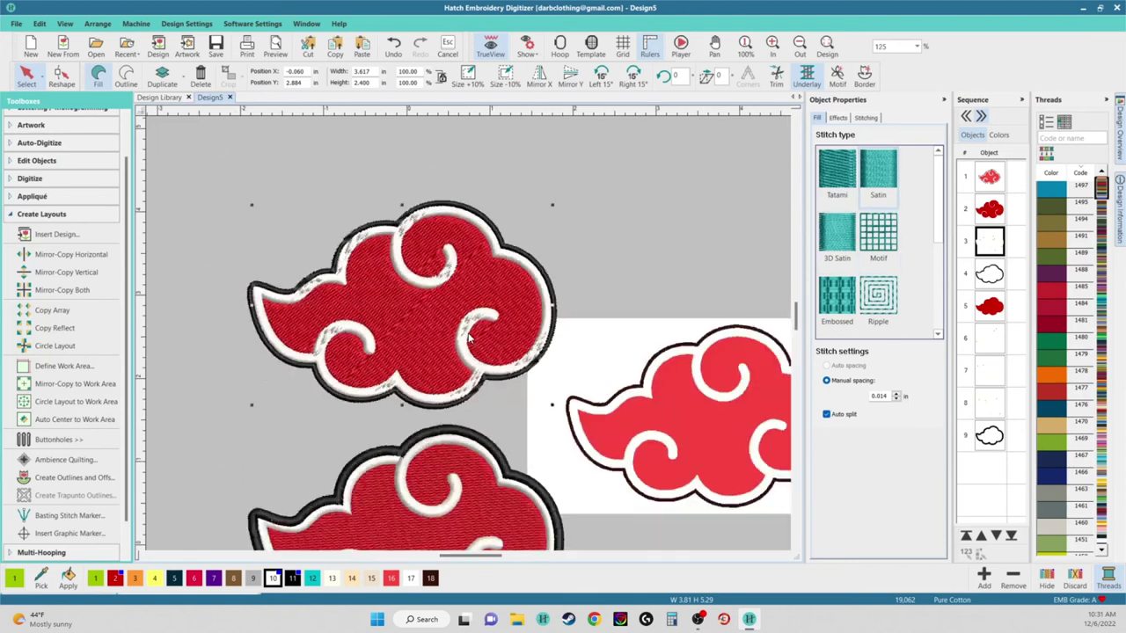
scroll(468, 338, up, 3)
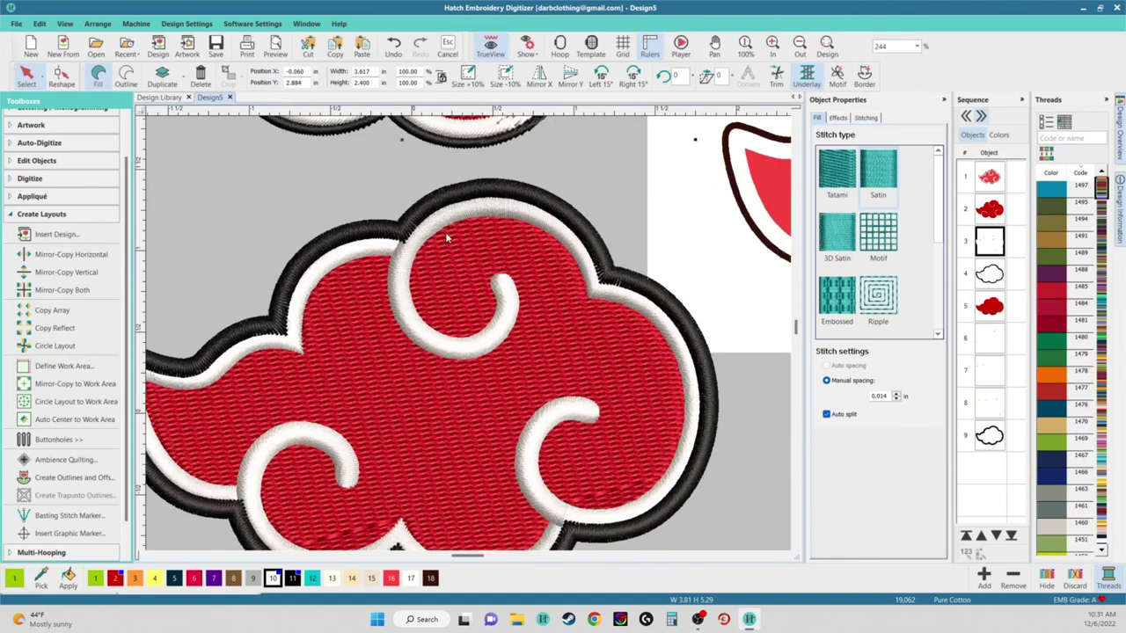
click(1010, 450)
scroll(470, 334, up, 3)
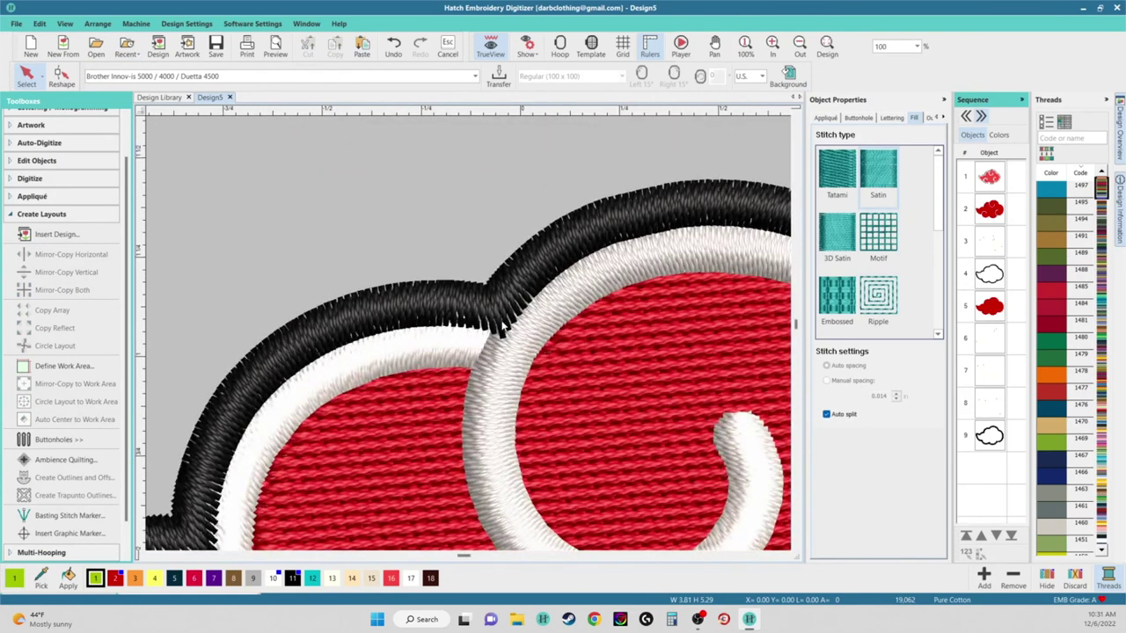
click(518, 301)
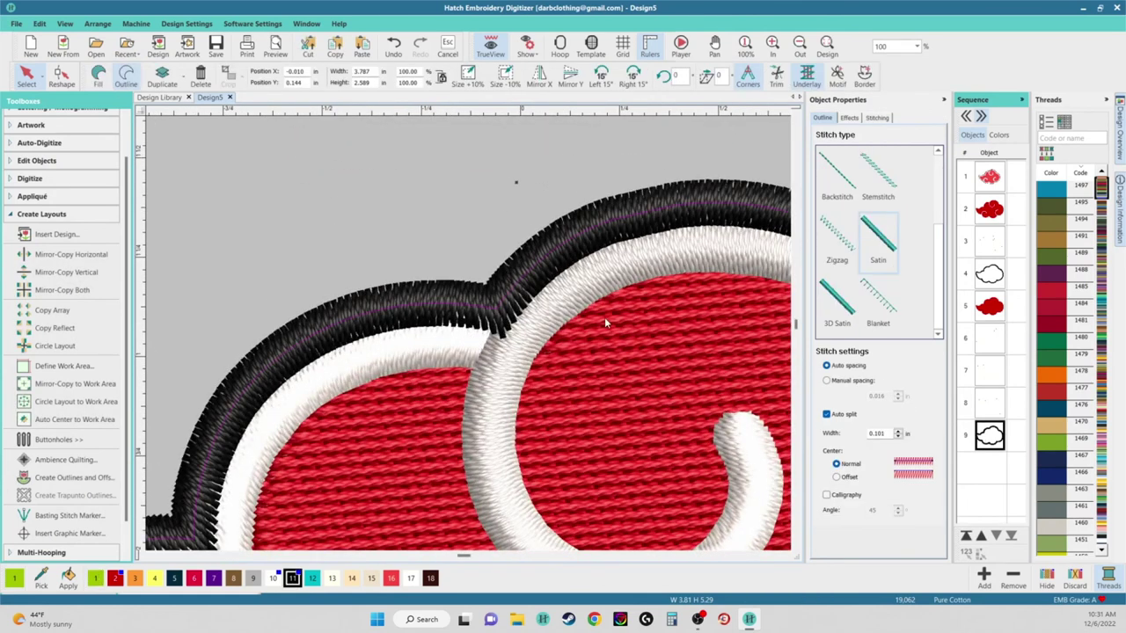
key(h)
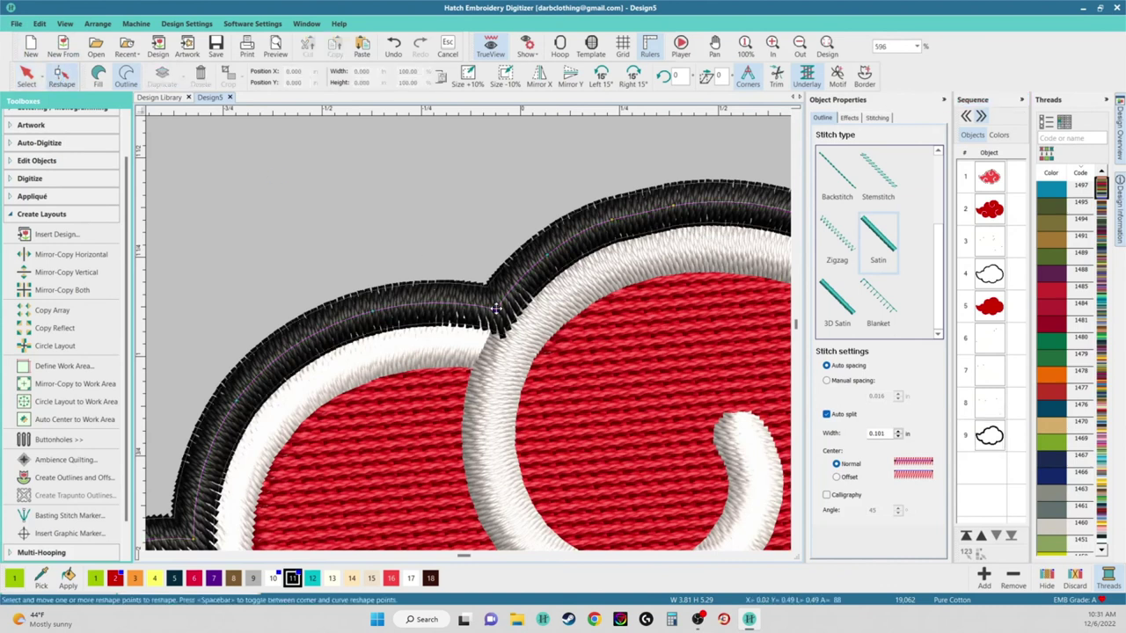
drag(492, 302, 498, 304)
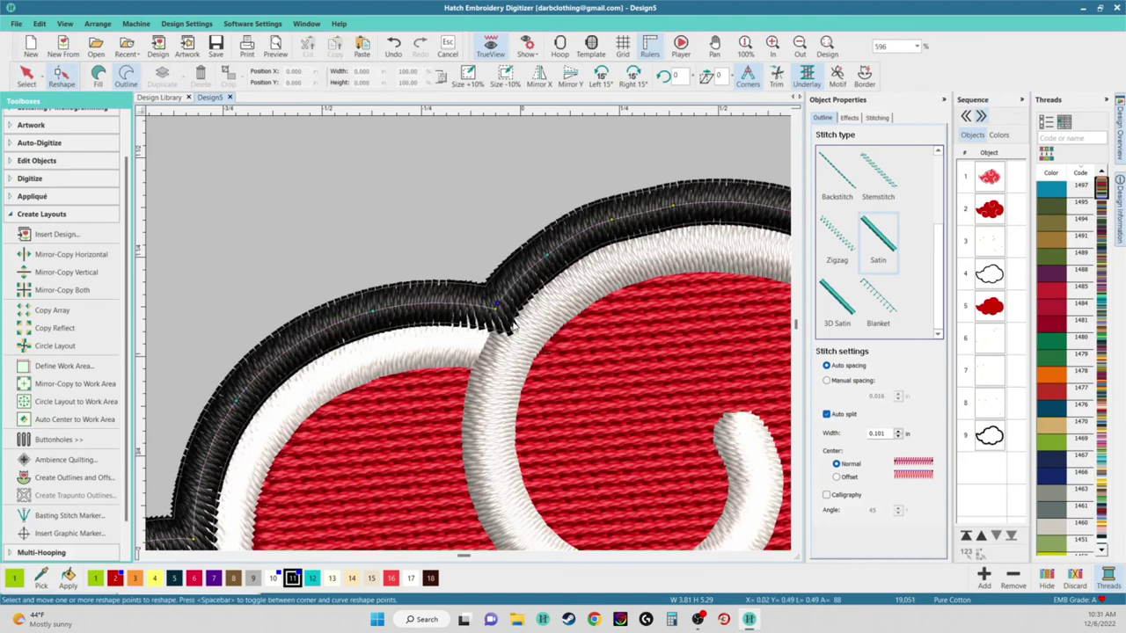
drag(496, 309, 489, 303)
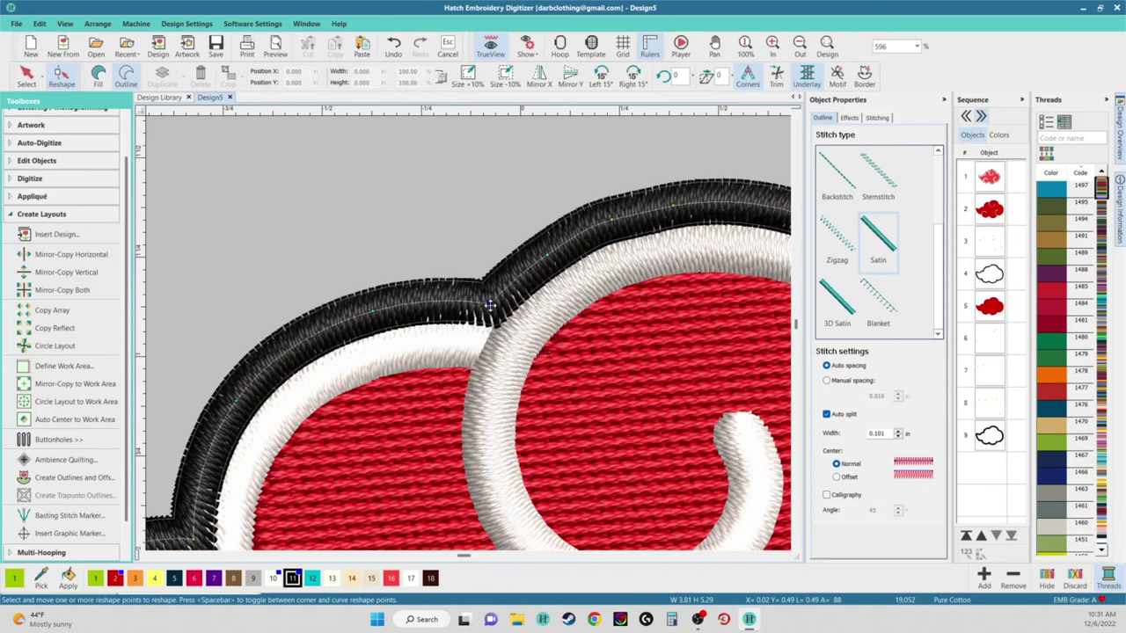
key(Escape)
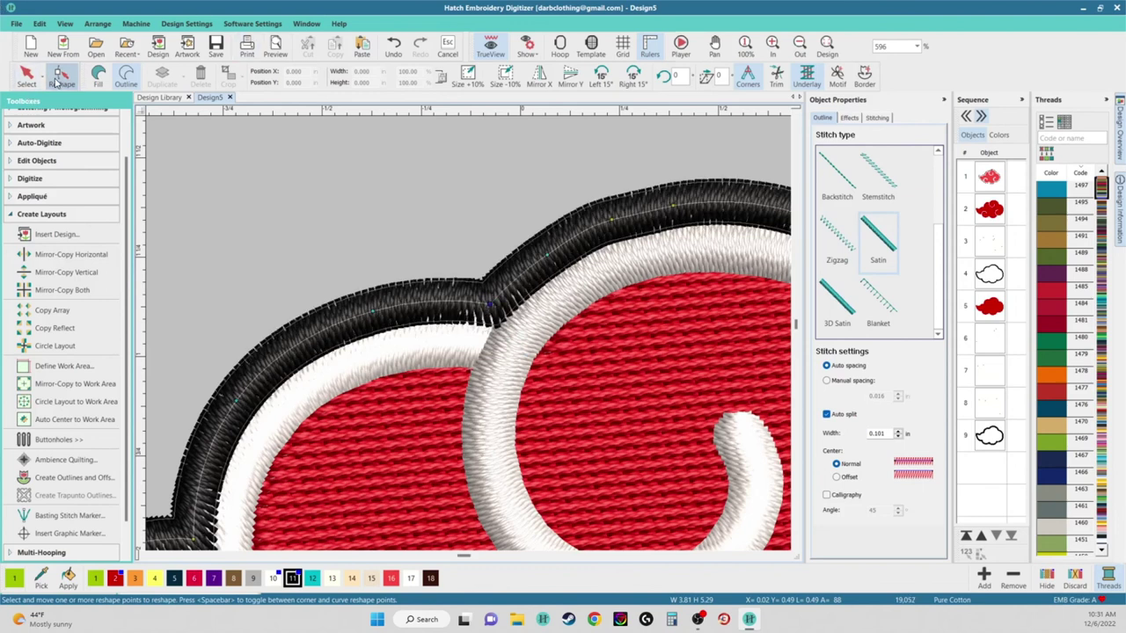
scroll(469, 338, down, 5)
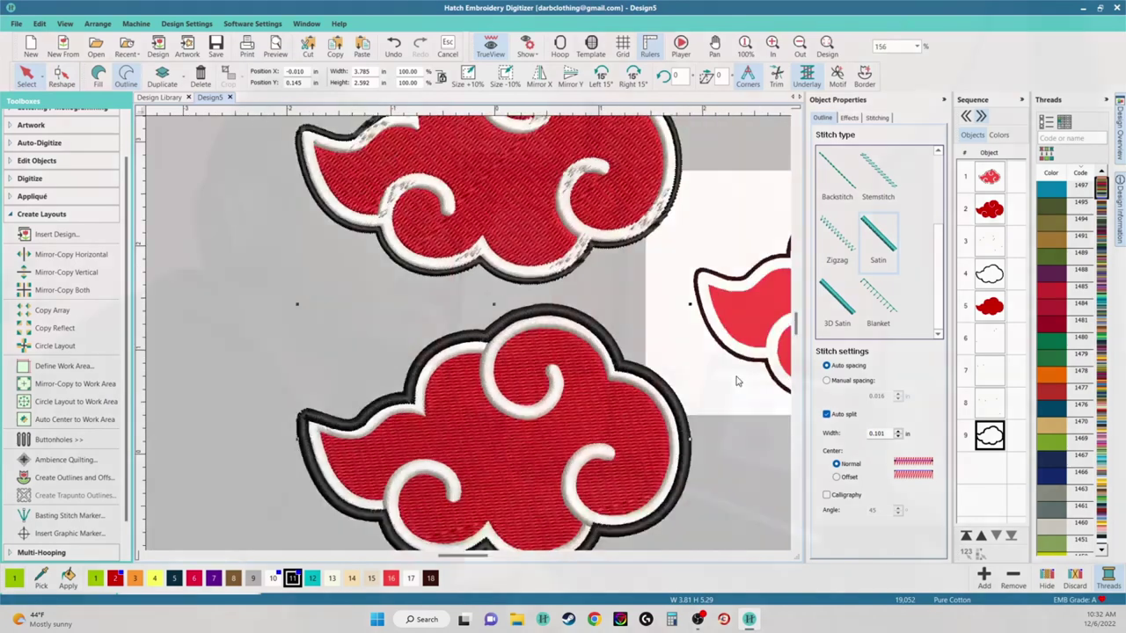